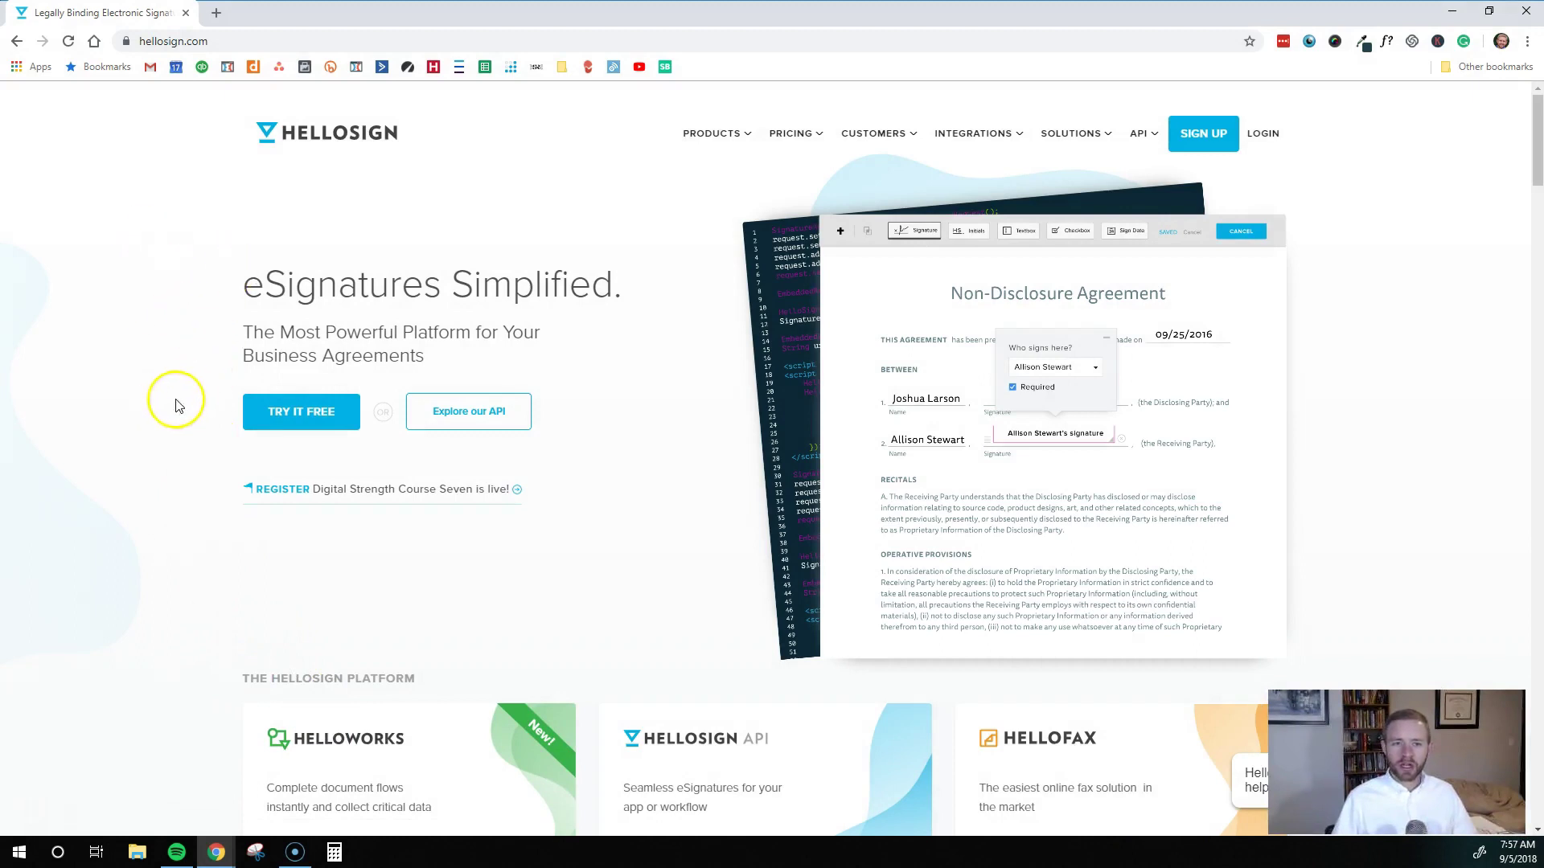
Browse the HelloSign pricing plans page
{"action": "left_click", "coordinate": [804, 136]}
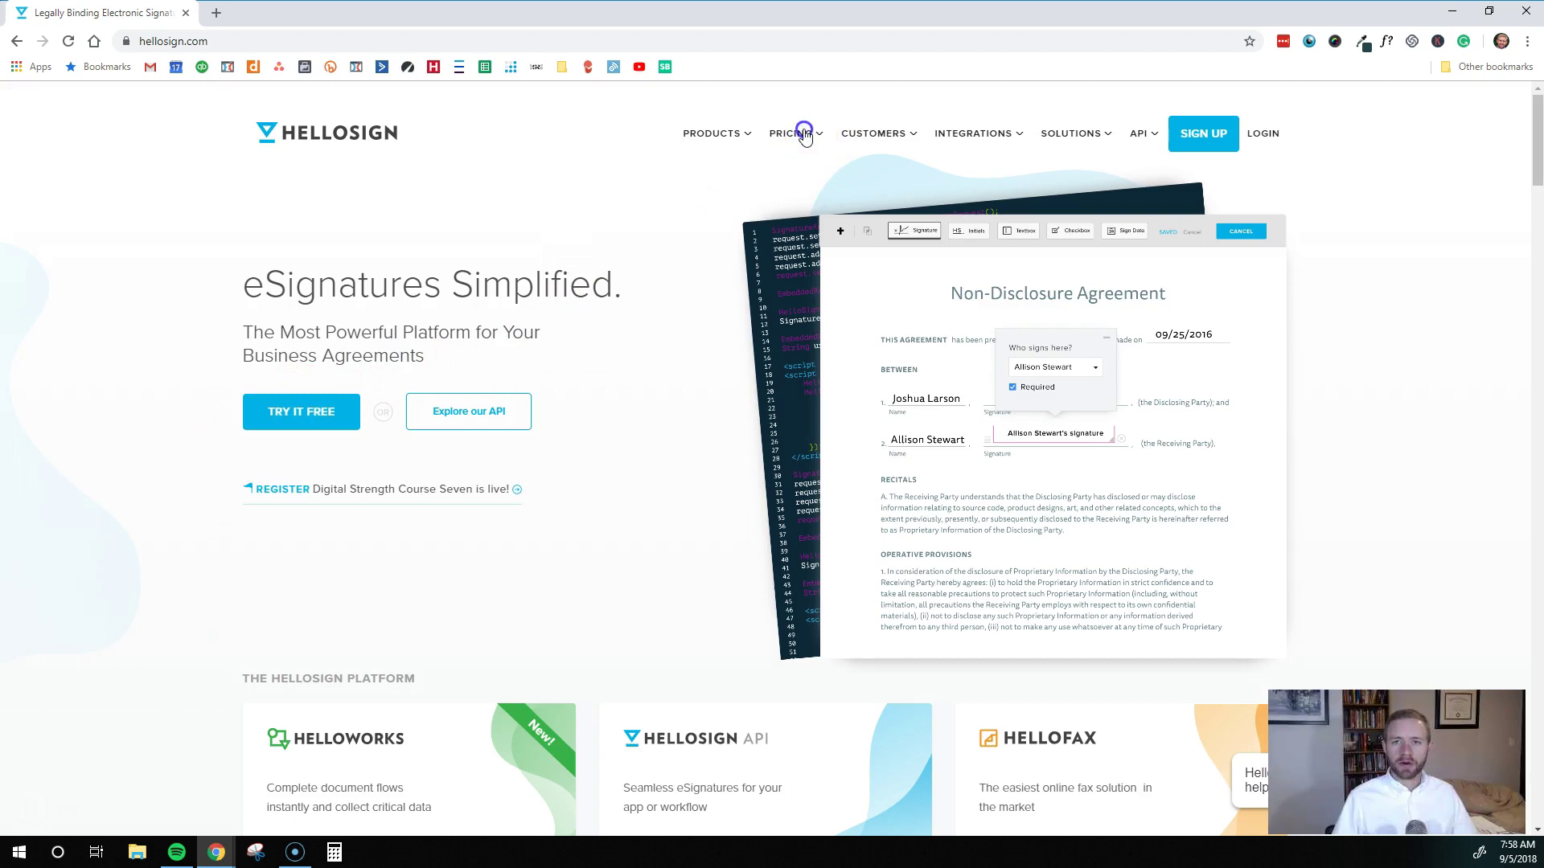
{"action": "left_click", "coordinate": [798, 169]}
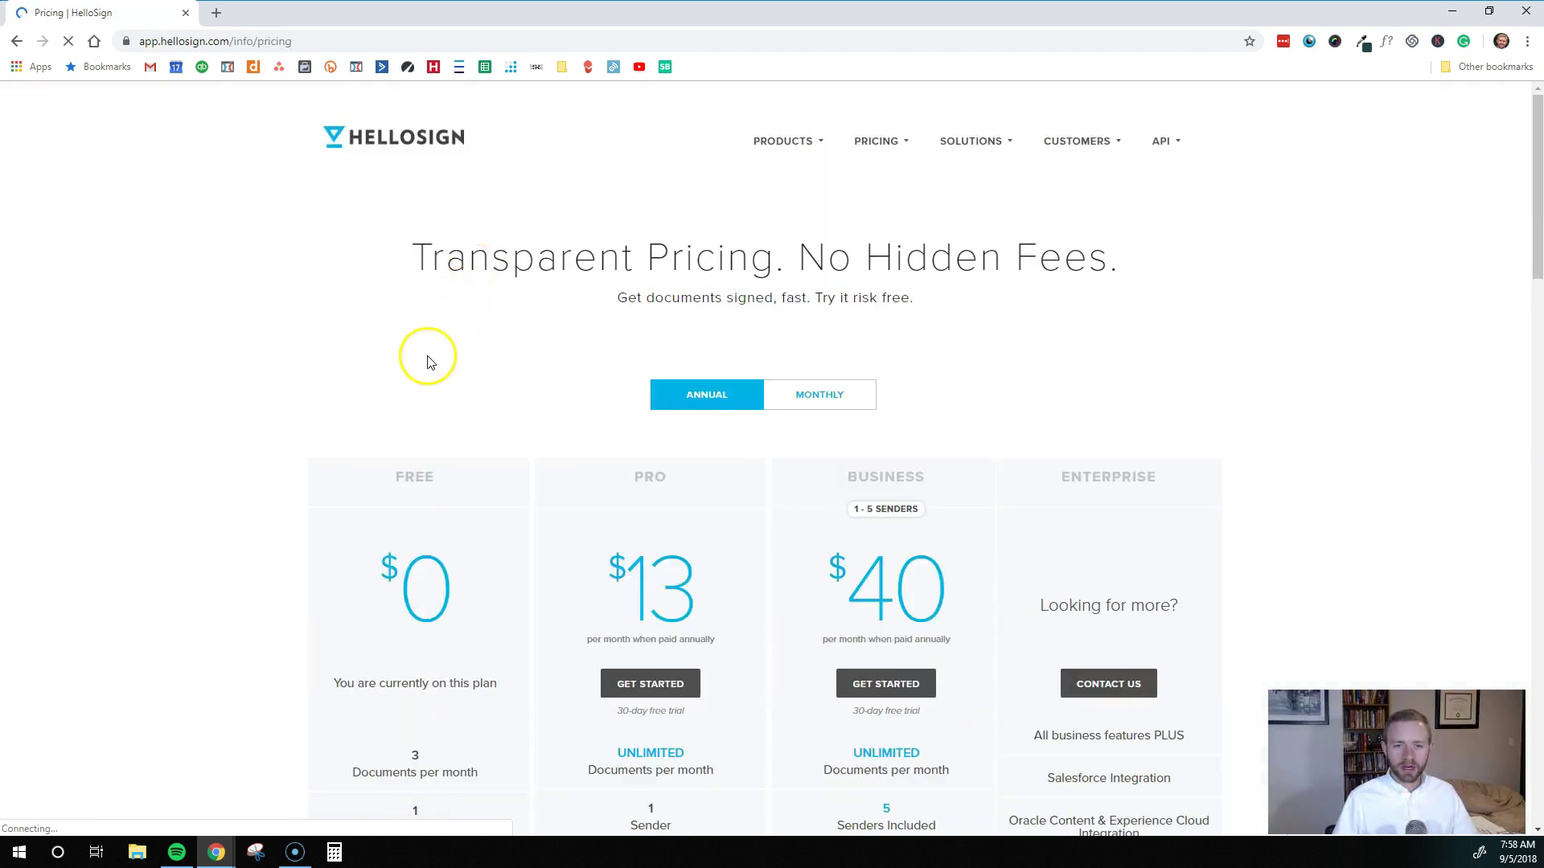
{"action": "scroll", "coordinate": [427, 362], "scroll_direction": "down", "scroll_amount": 3}
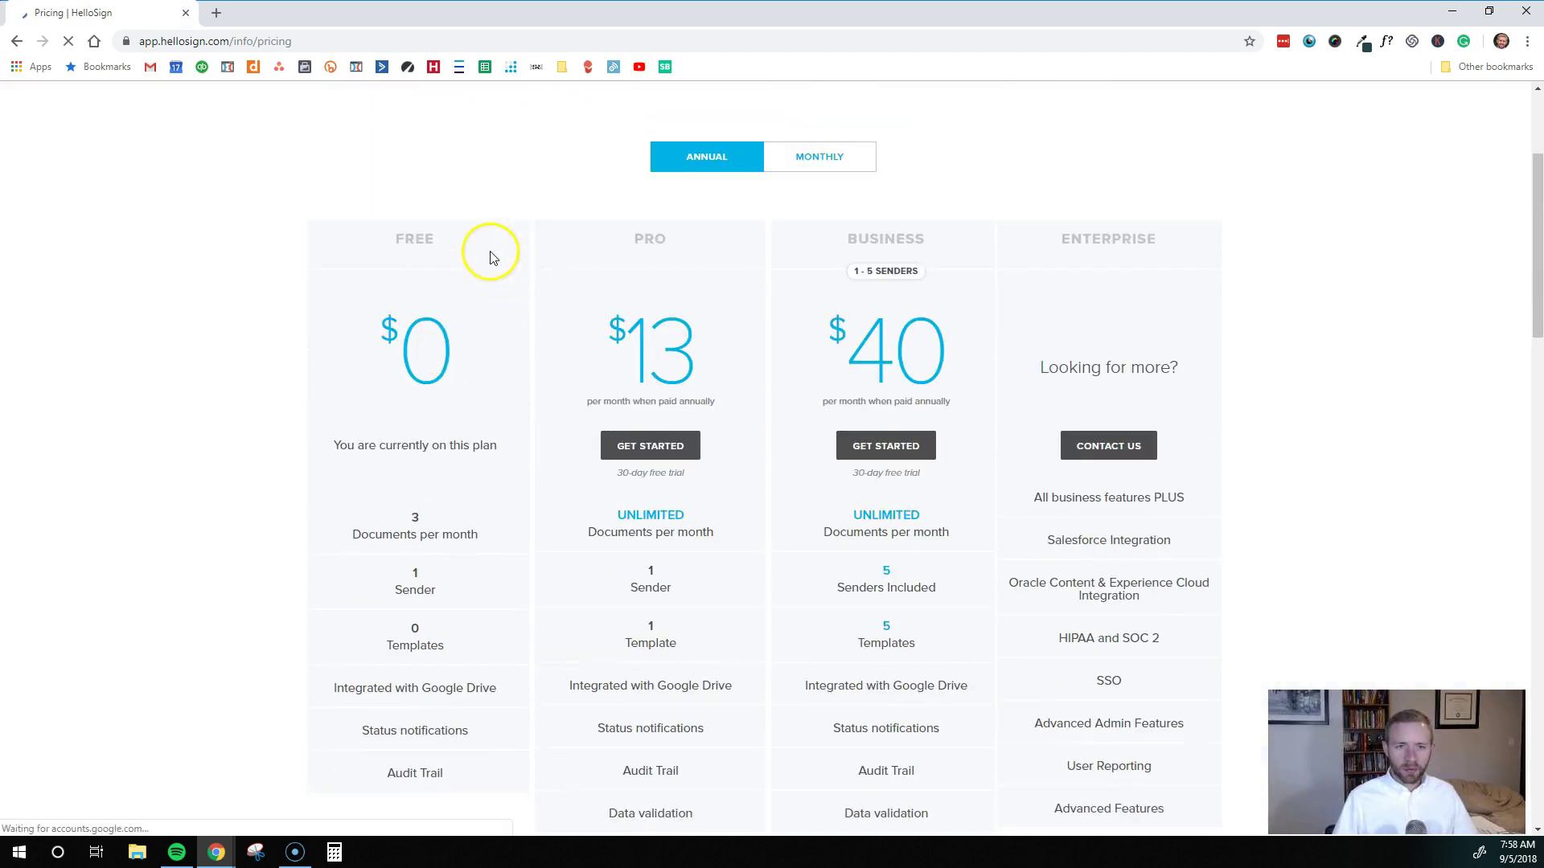
{"action": "scroll", "coordinate": [317, 386], "scroll_direction": "down", "scroll_amount": 2}
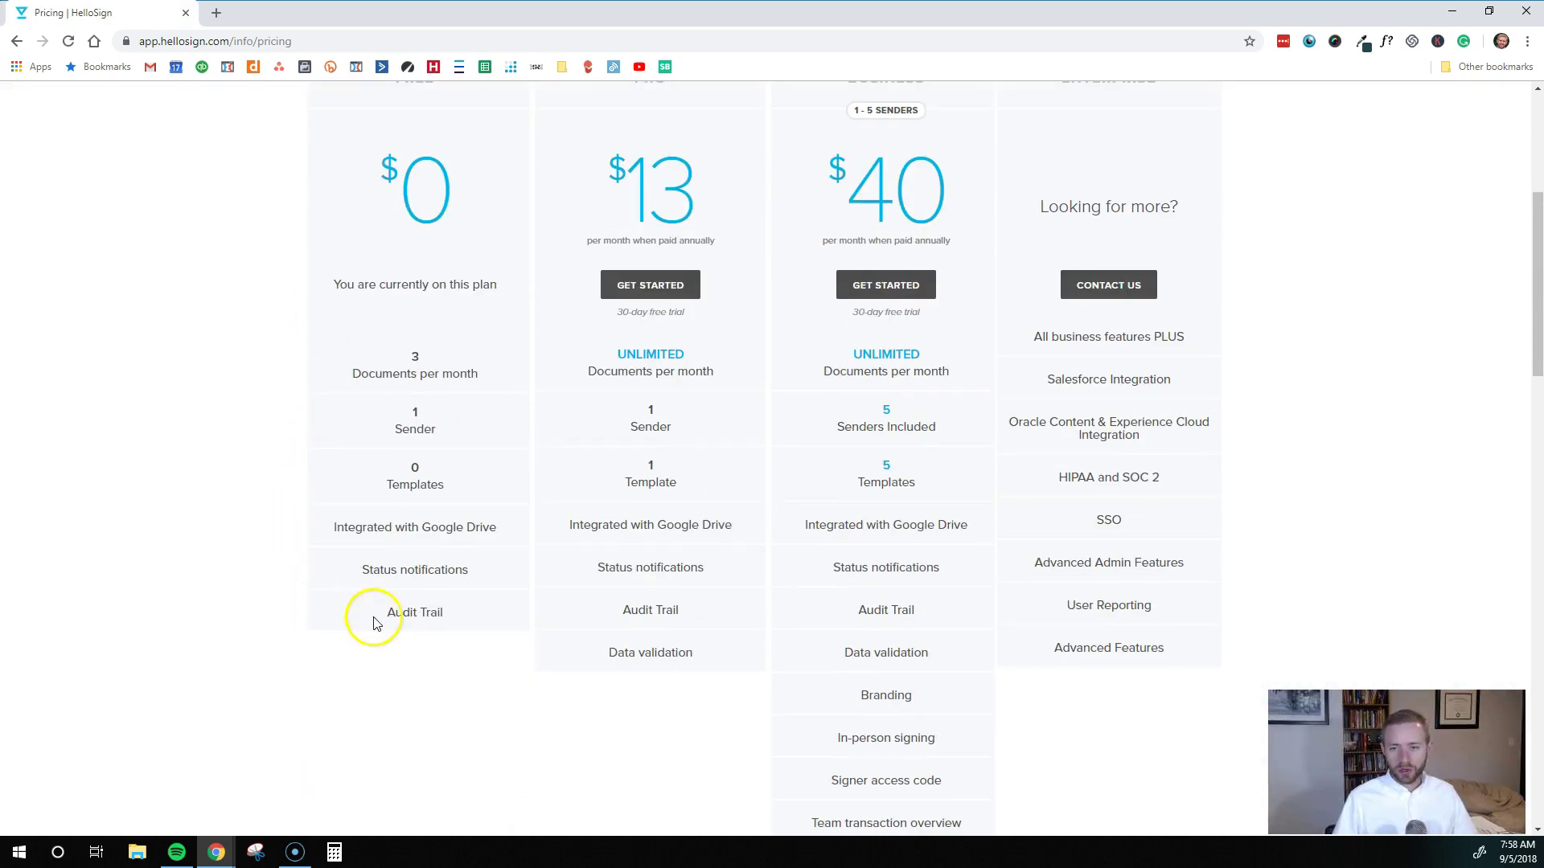
{"action": "scroll", "coordinate": [472, 614], "scroll_direction": "up", "scroll_amount": 2}
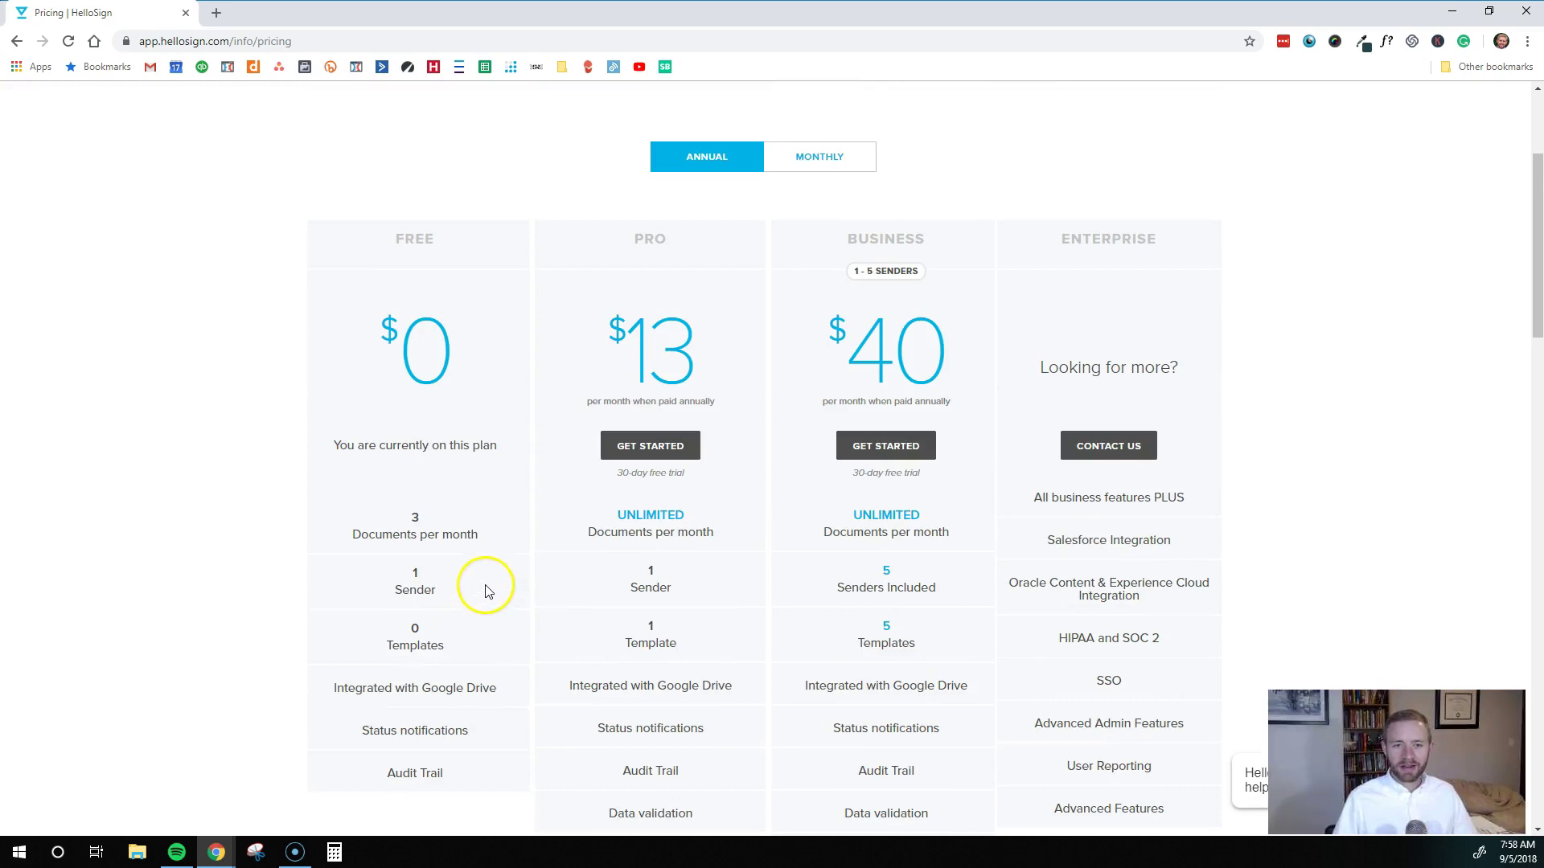
{"action": "scroll", "coordinate": [478, 524], "scroll_direction": "up", "scroll_amount": 1}
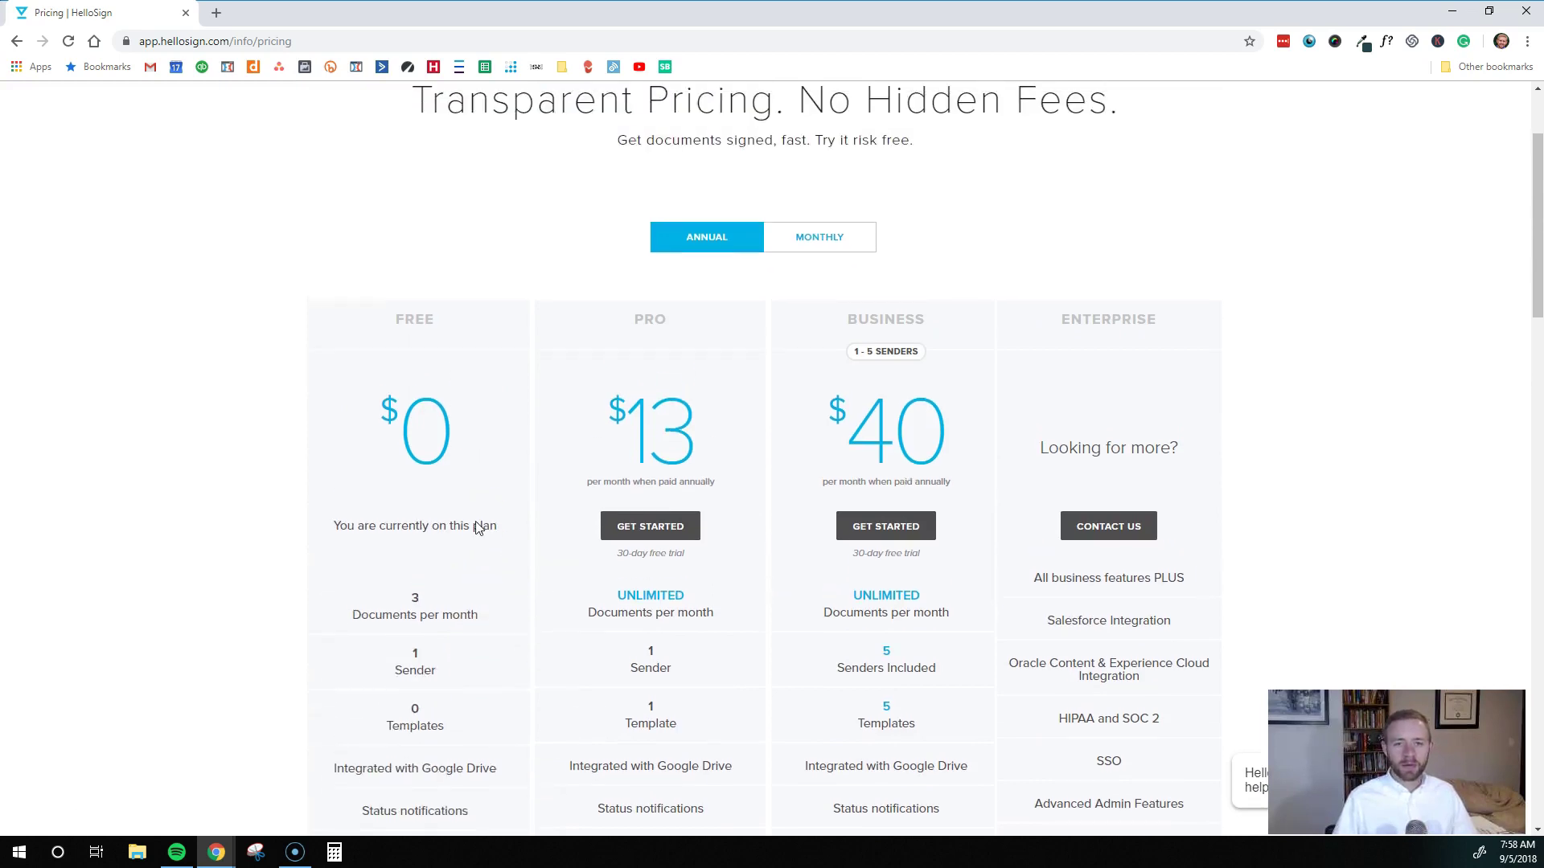
{"action": "scroll", "coordinate": [482, 523], "scroll_direction": "down", "scroll_amount": 2}
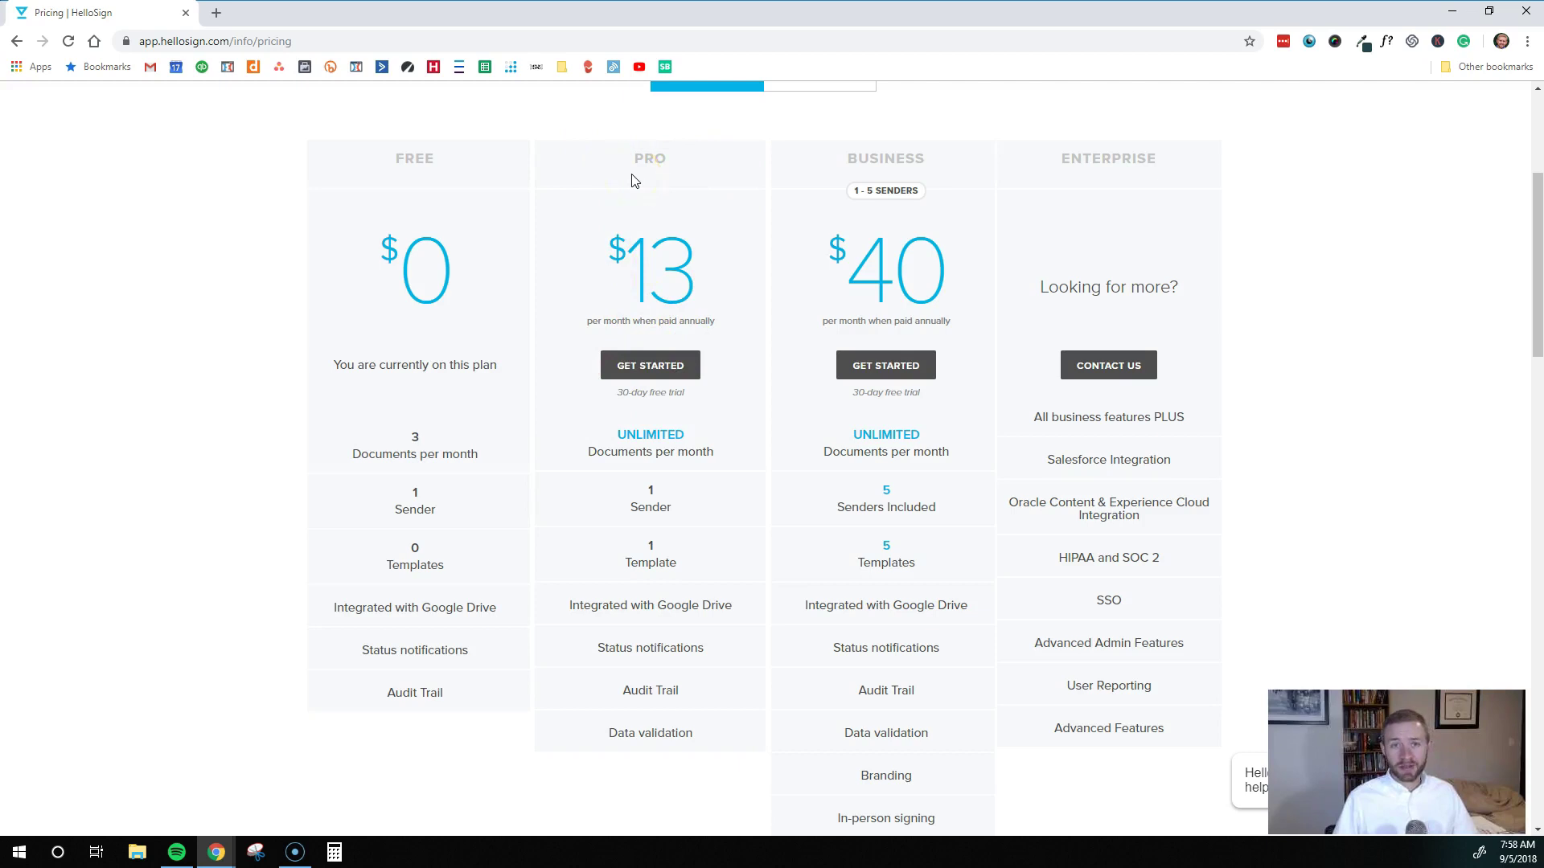
{"action": "scroll", "coordinate": [654, 303], "scroll_direction": "down", "scroll_amount": 2}
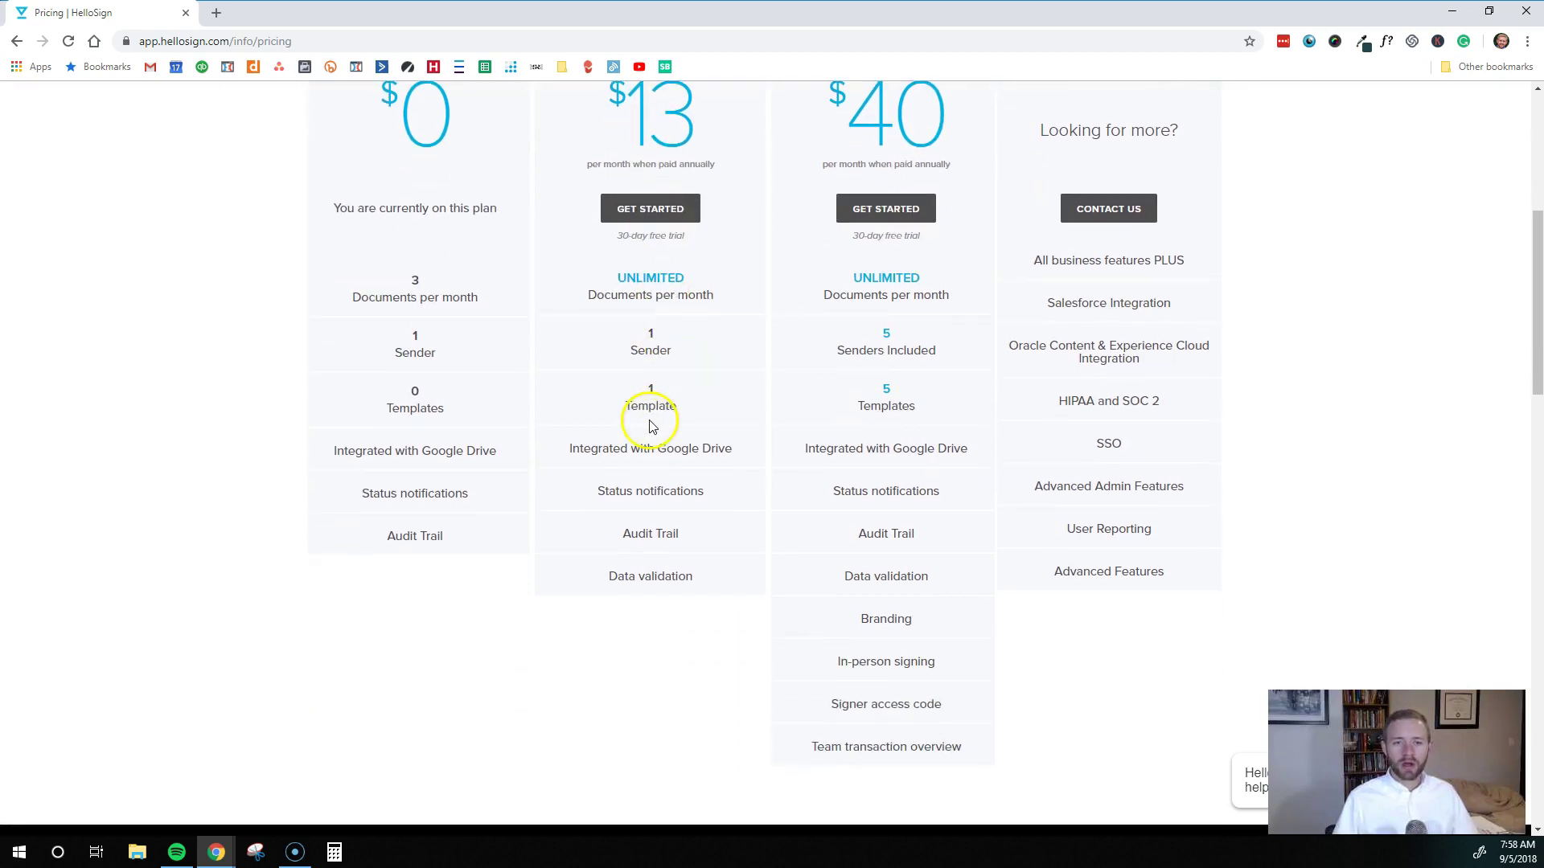
{"action": "scroll", "coordinate": [654, 413], "scroll_direction": "up", "scroll_amount": 2}
{"action": "scroll", "coordinate": [686, 514], "scroll_direction": "down", "scroll_amount": 1}
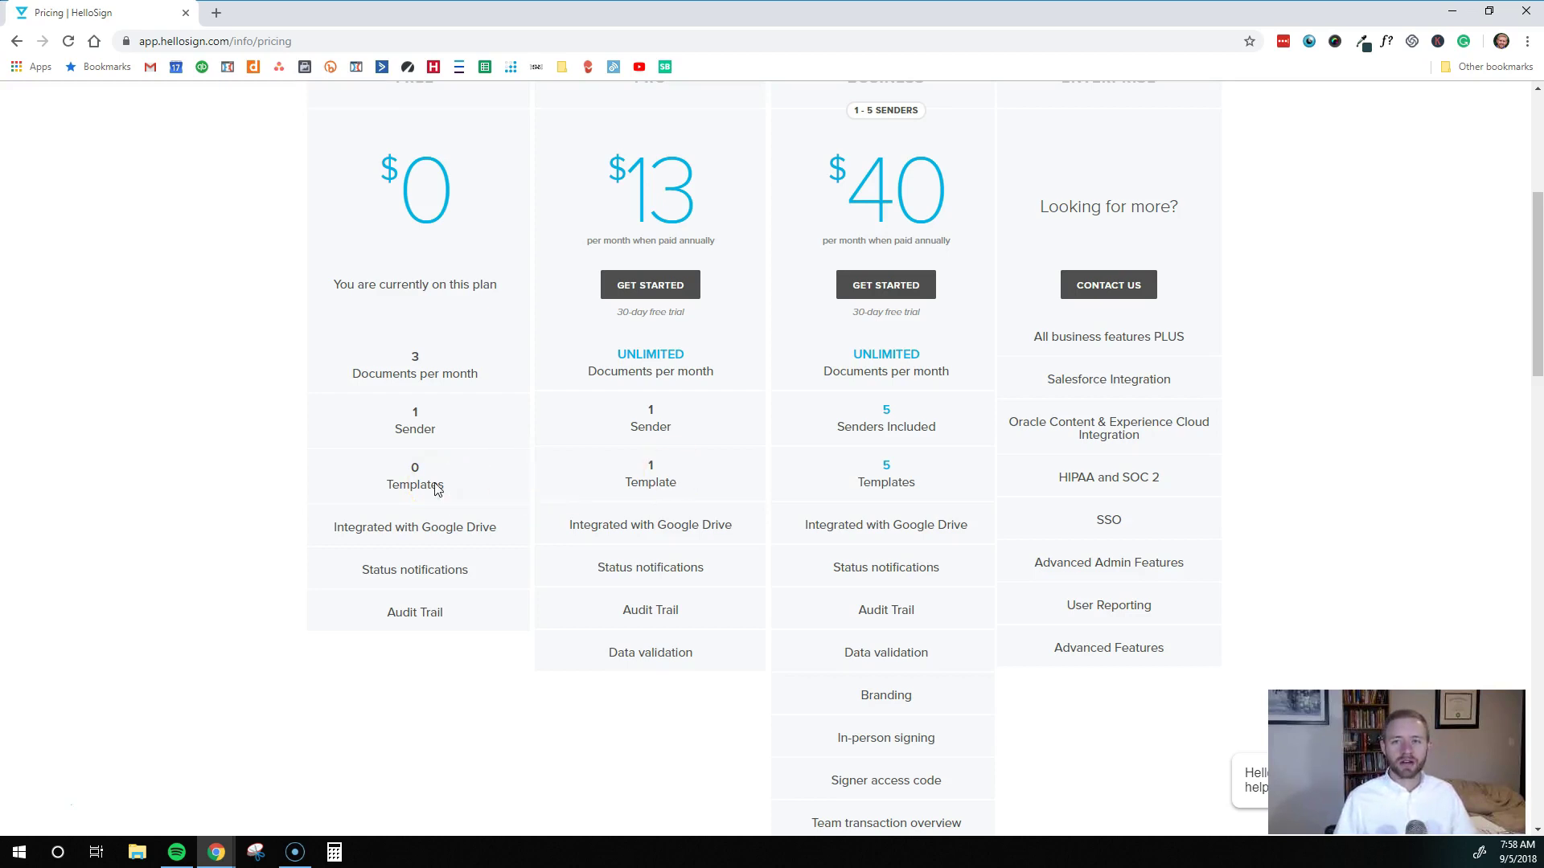
{"action": "scroll", "coordinate": [438, 489], "scroll_direction": "up", "scroll_amount": 2}
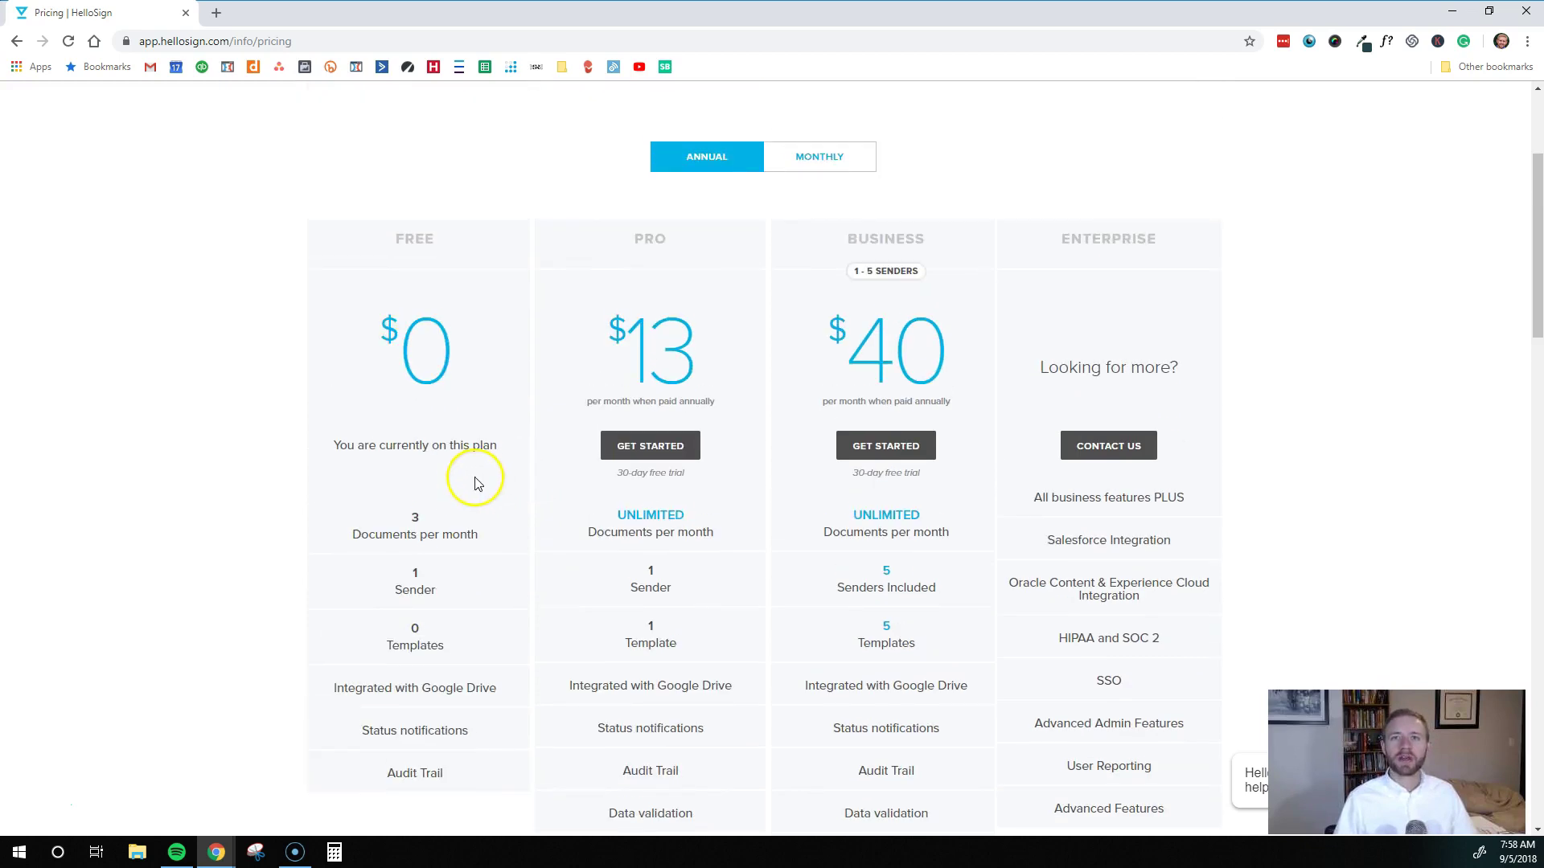
{"action": "scroll", "coordinate": [474, 483], "scroll_direction": "up", "scroll_amount": 3}
{"action": "scroll", "coordinate": [471, 485], "scroll_direction": "down", "scroll_amount": 3}
{"action": "scroll", "coordinate": [476, 487], "scroll_direction": "up", "scroll_amount": 3}
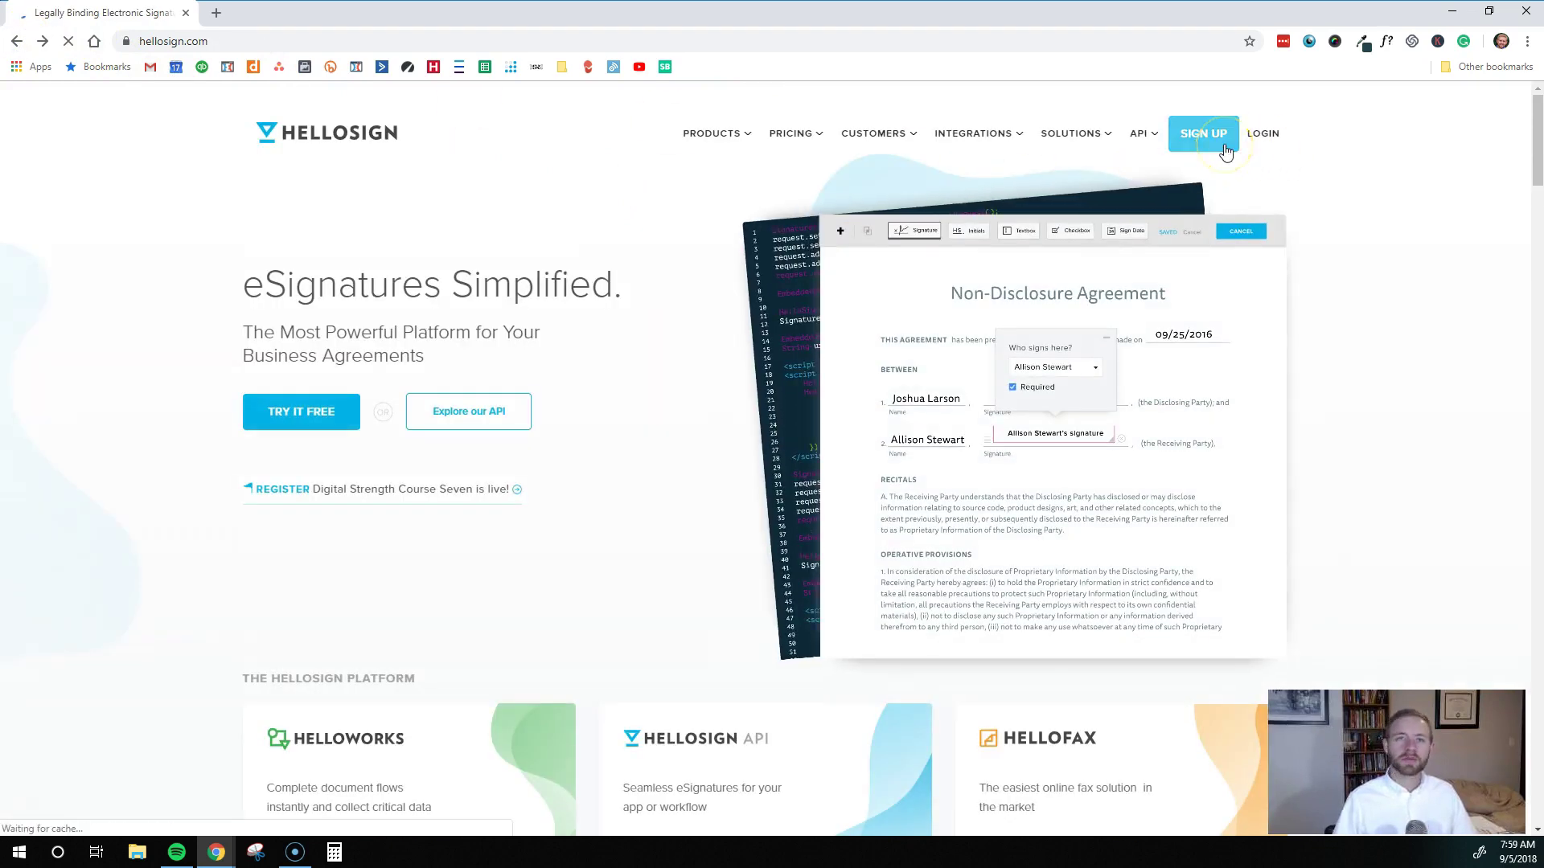
Sign in to HelloSign and start a Me & Others signature request
{"action": "left_click", "coordinate": [1263, 136]}
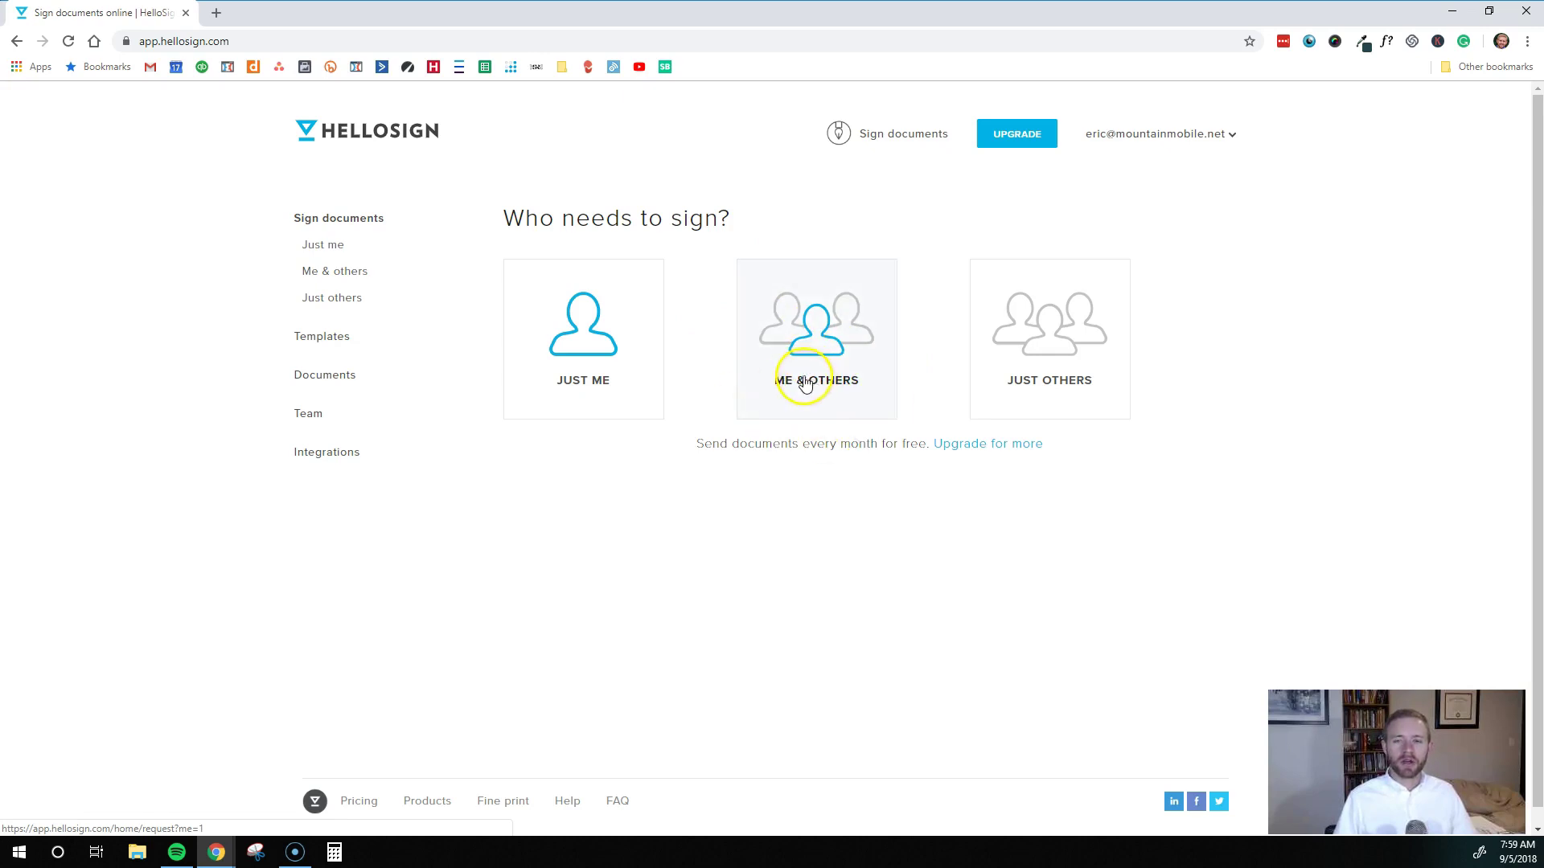
{"action": "left_click", "coordinate": [800, 346]}
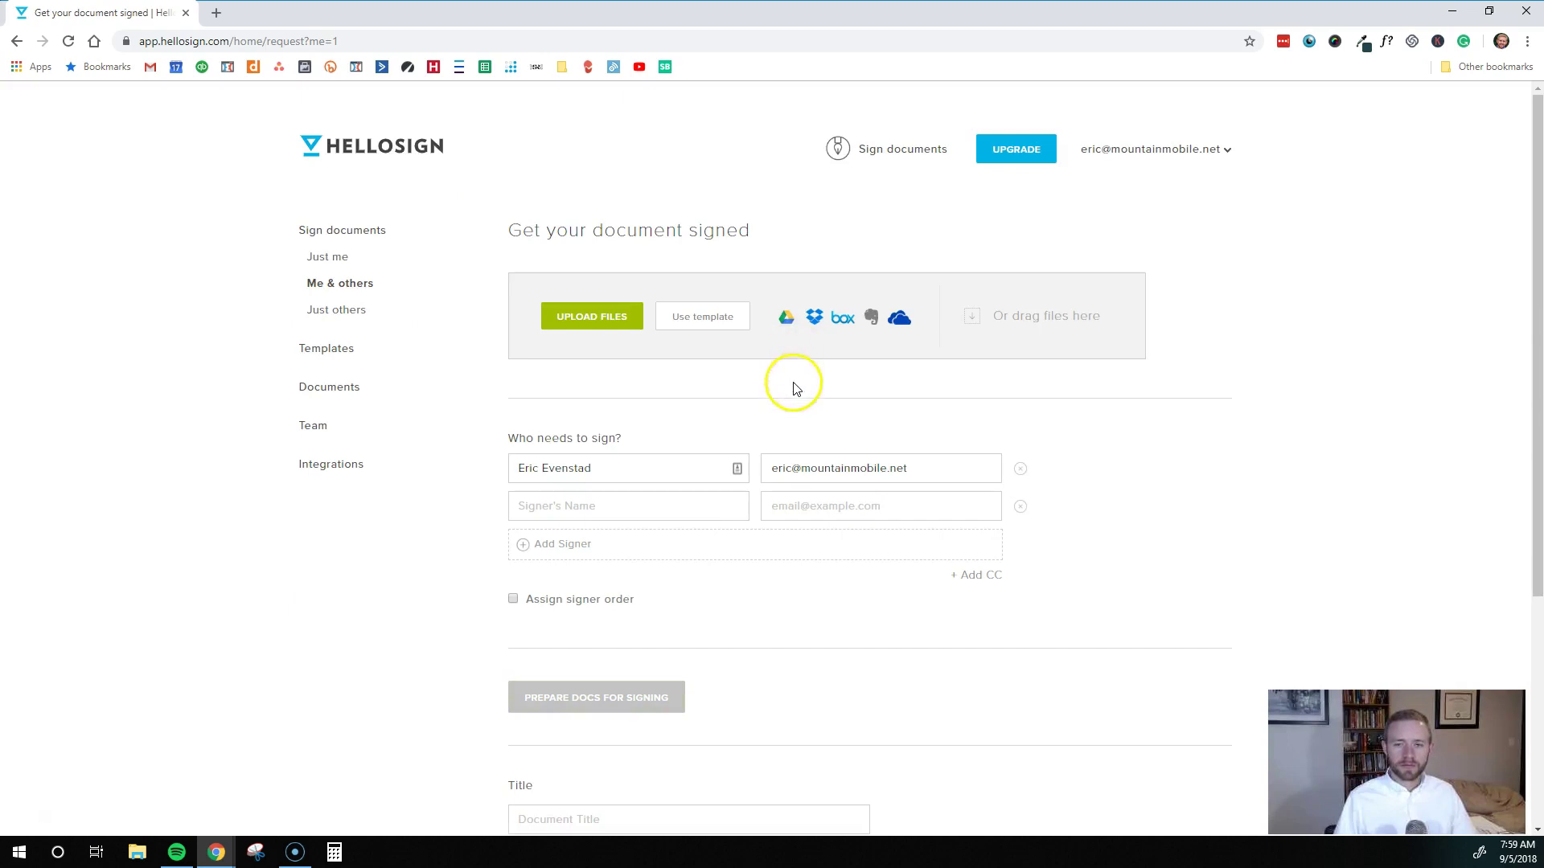
{"action": "scroll", "coordinate": [793, 386], "scroll_direction": "down", "scroll_amount": 1}
{"action": "scroll", "coordinate": [758, 386], "scroll_direction": "up", "scroll_amount": 1}
{"action": "left_click", "coordinate": [556, 326]}
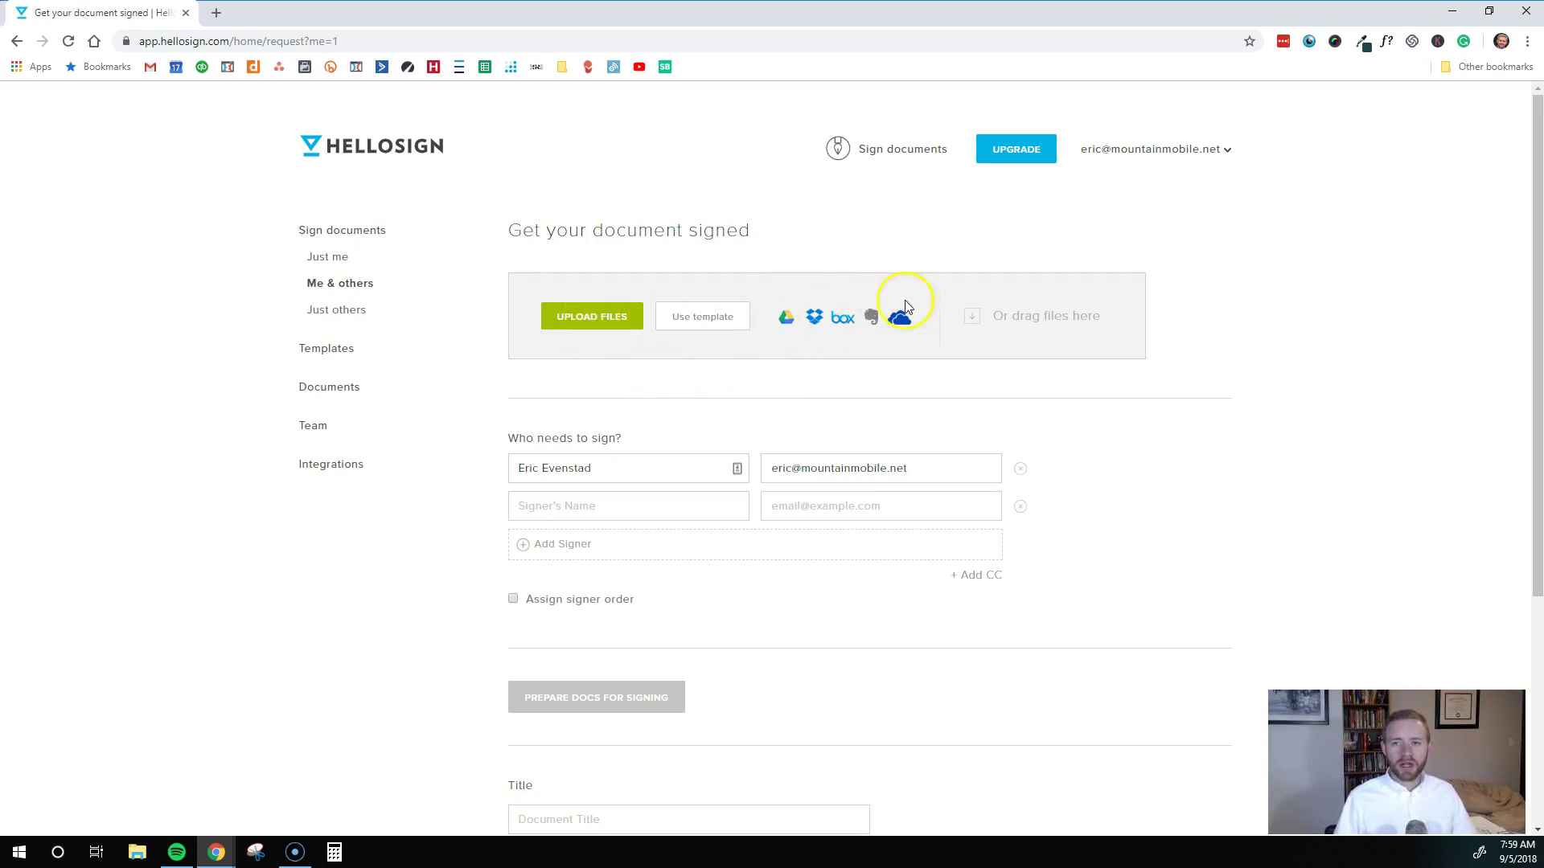
{"action": "left_click", "coordinate": [576, 344]}
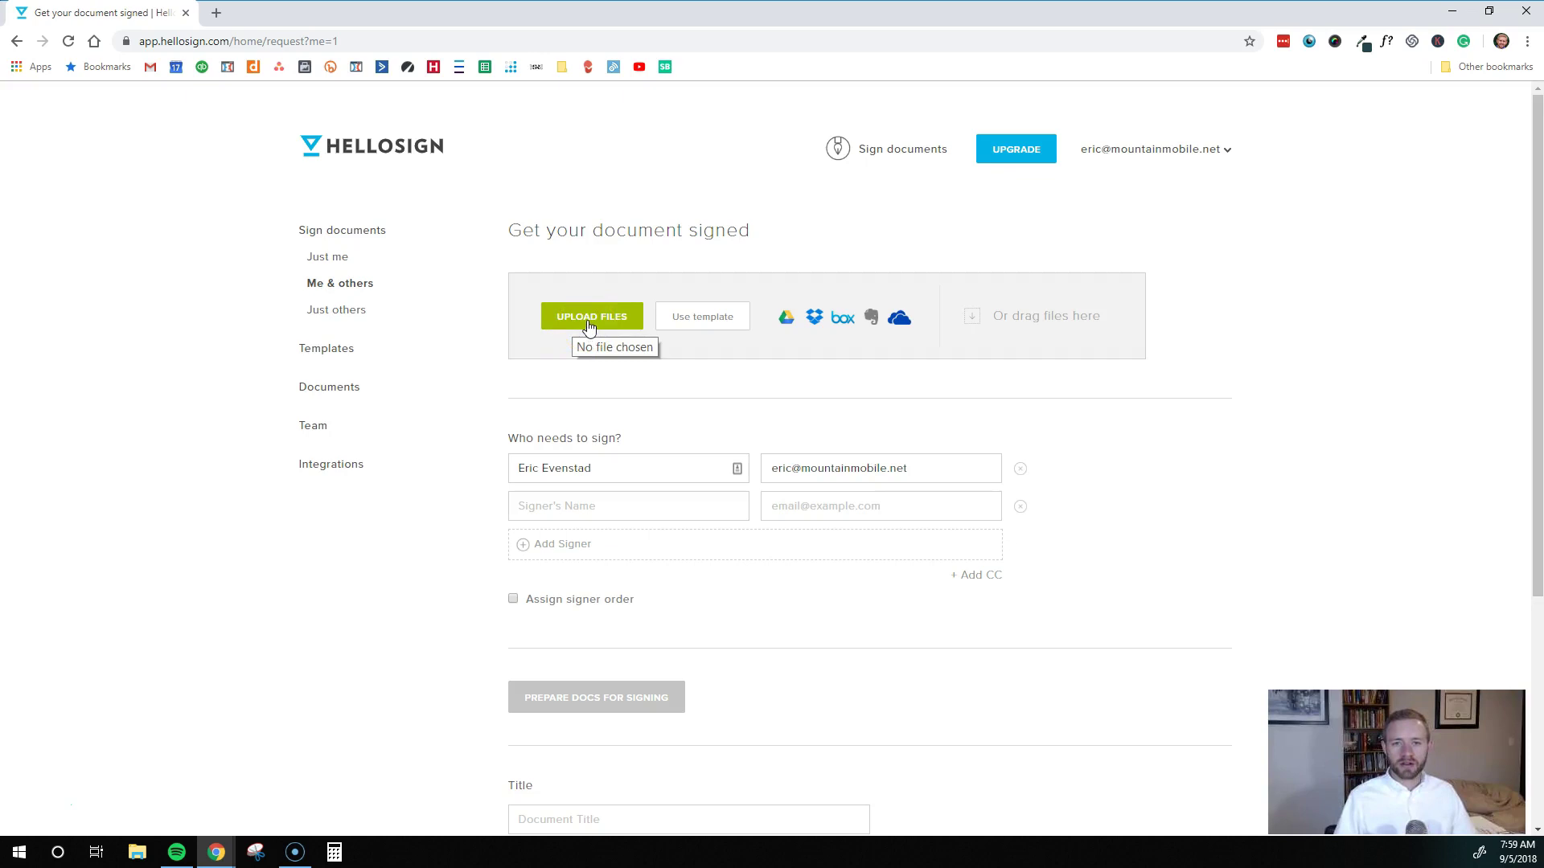
Upload Copy of Mountain Mobile Website Contract.docx to the signature request
{"action": "left_click", "coordinate": [608, 325]}
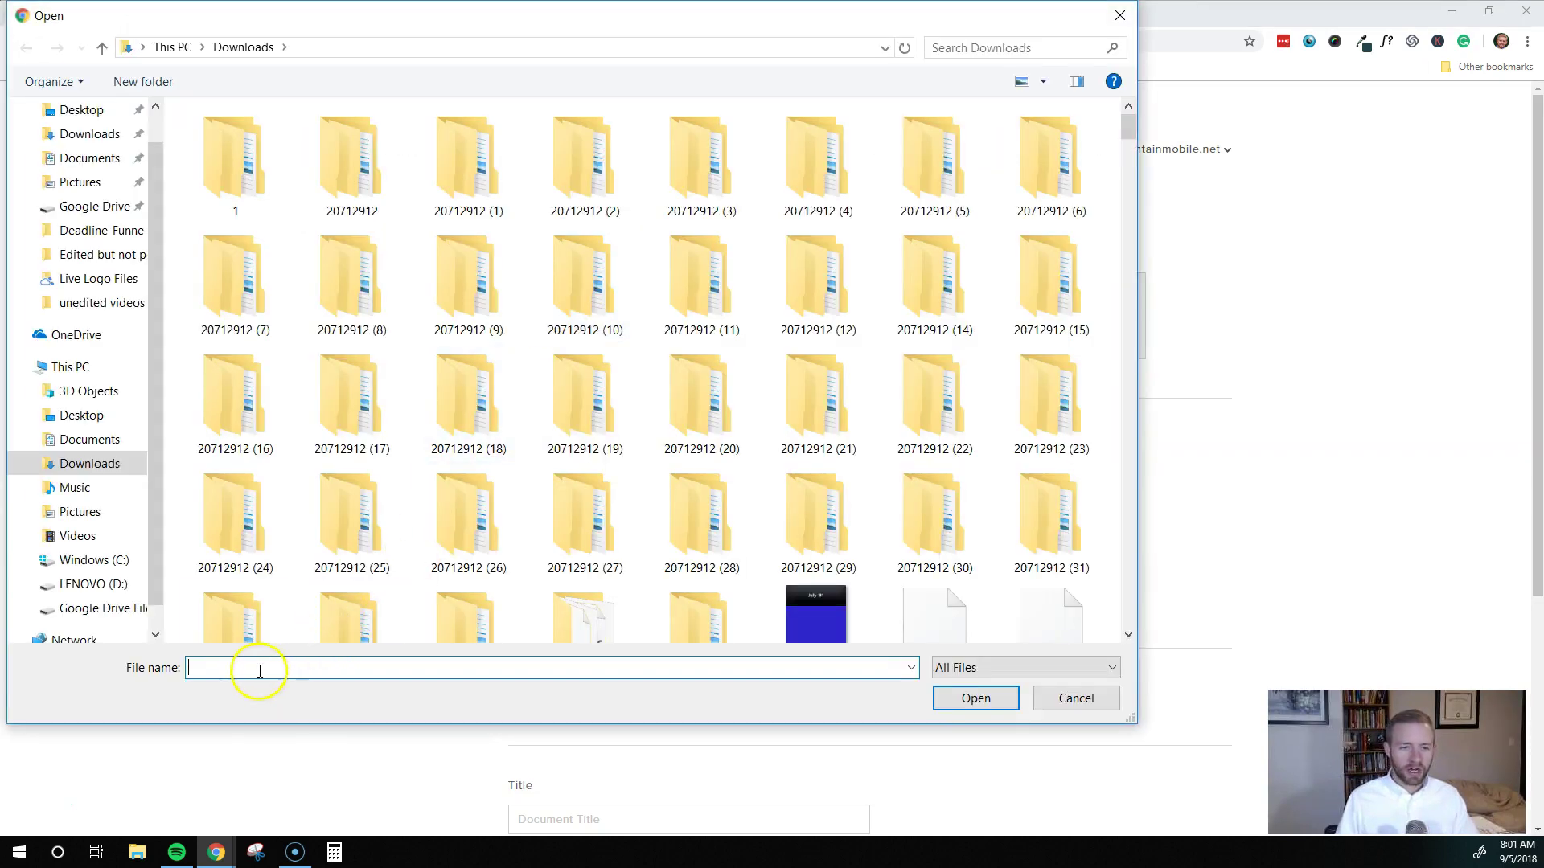
{"action": "type", "text": "copy"}
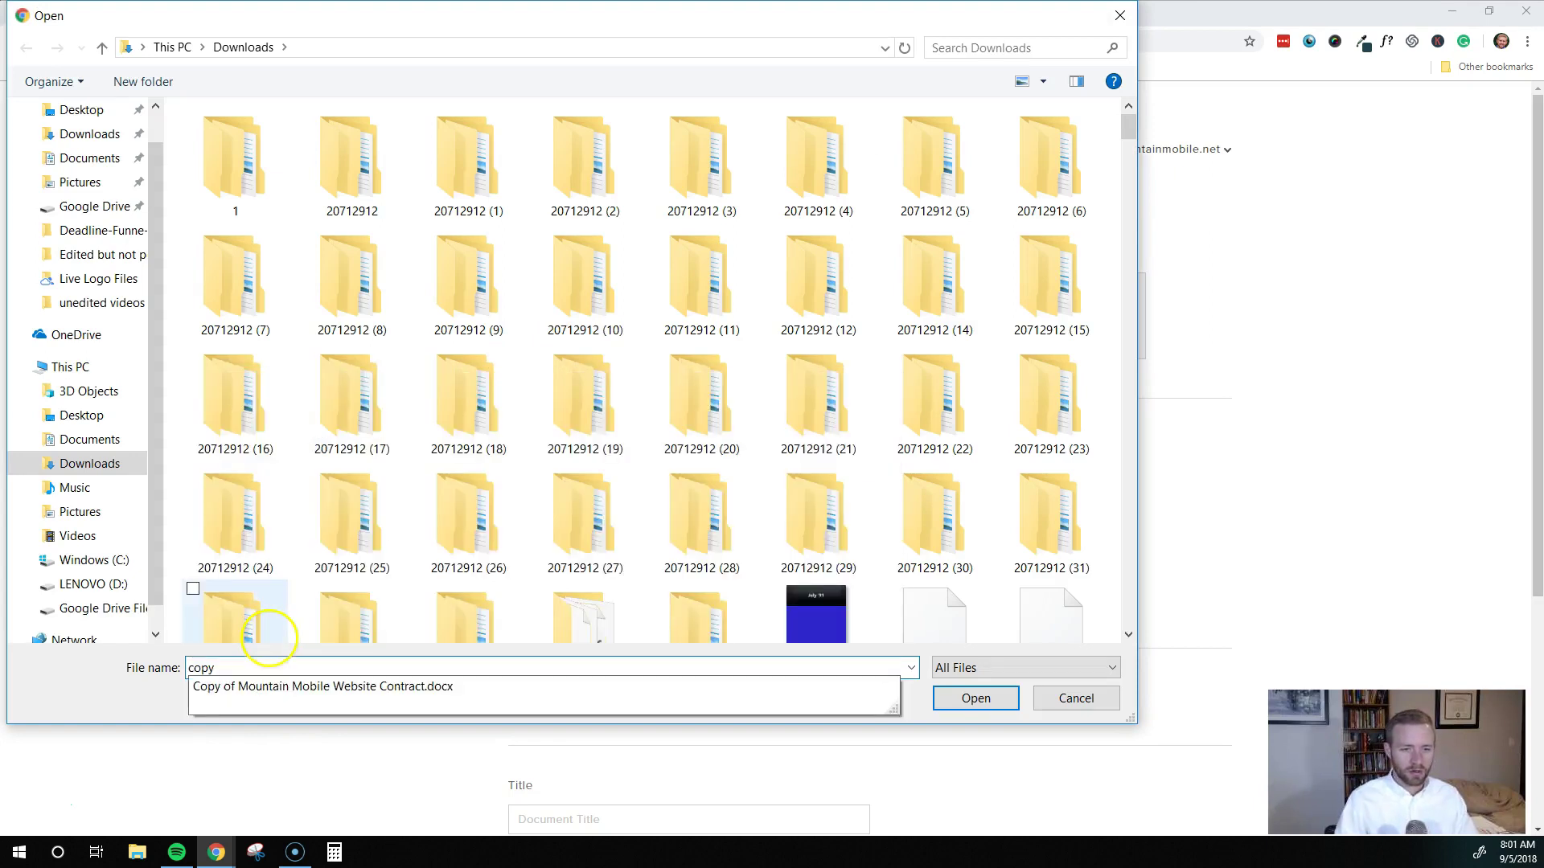
{"action": "left_click", "coordinate": [320, 686]}
{"action": "left_click", "coordinate": [964, 699]}
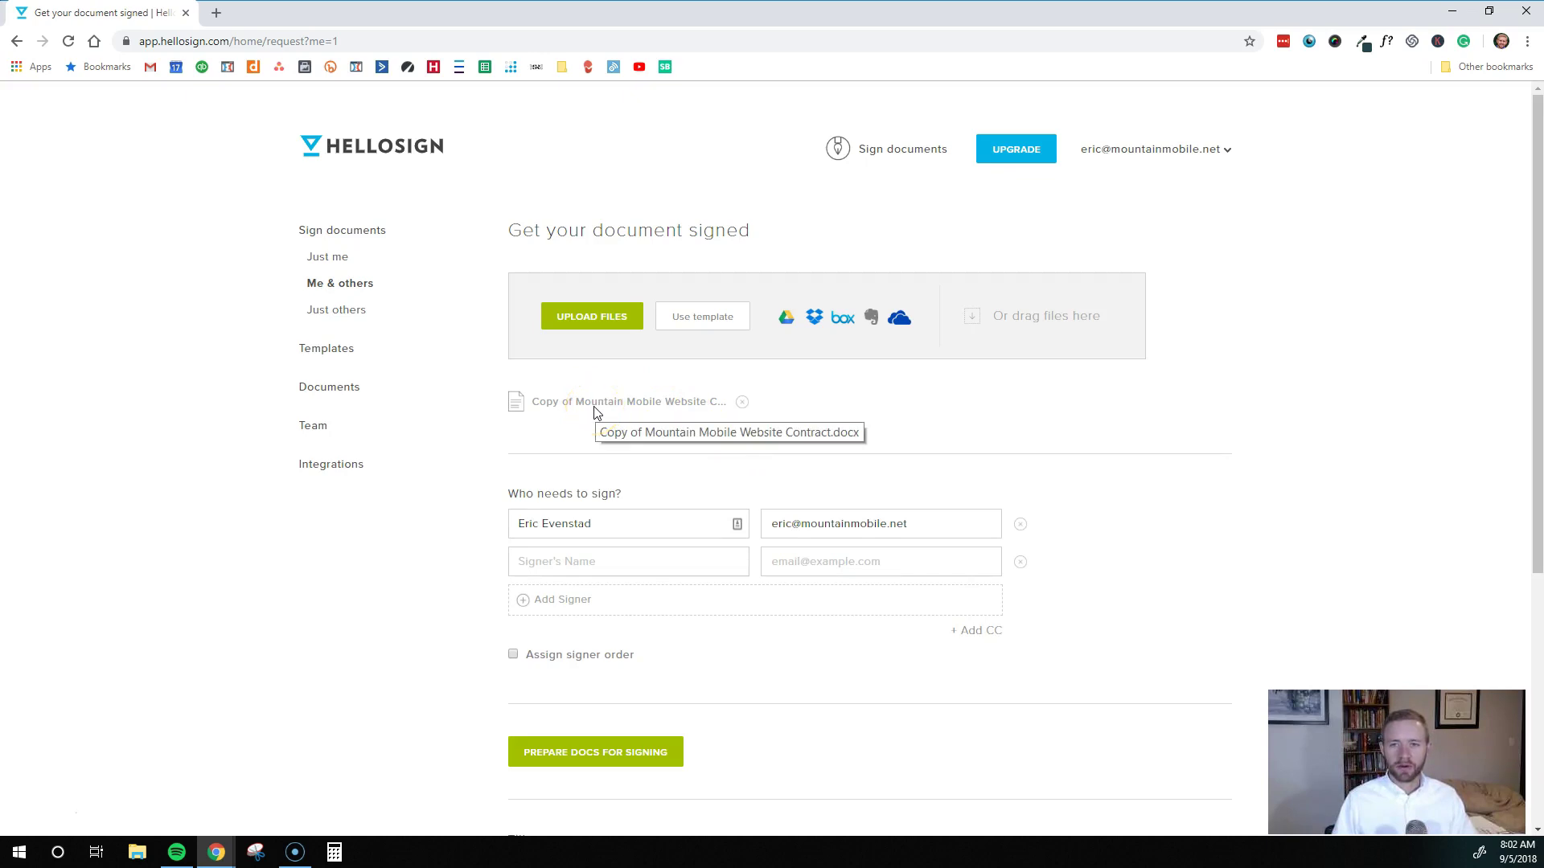
Add the second signer's name and their suggested e-mail address
{"action": "scroll", "coordinate": [607, 424], "scroll_direction": "down", "scroll_amount": 2}
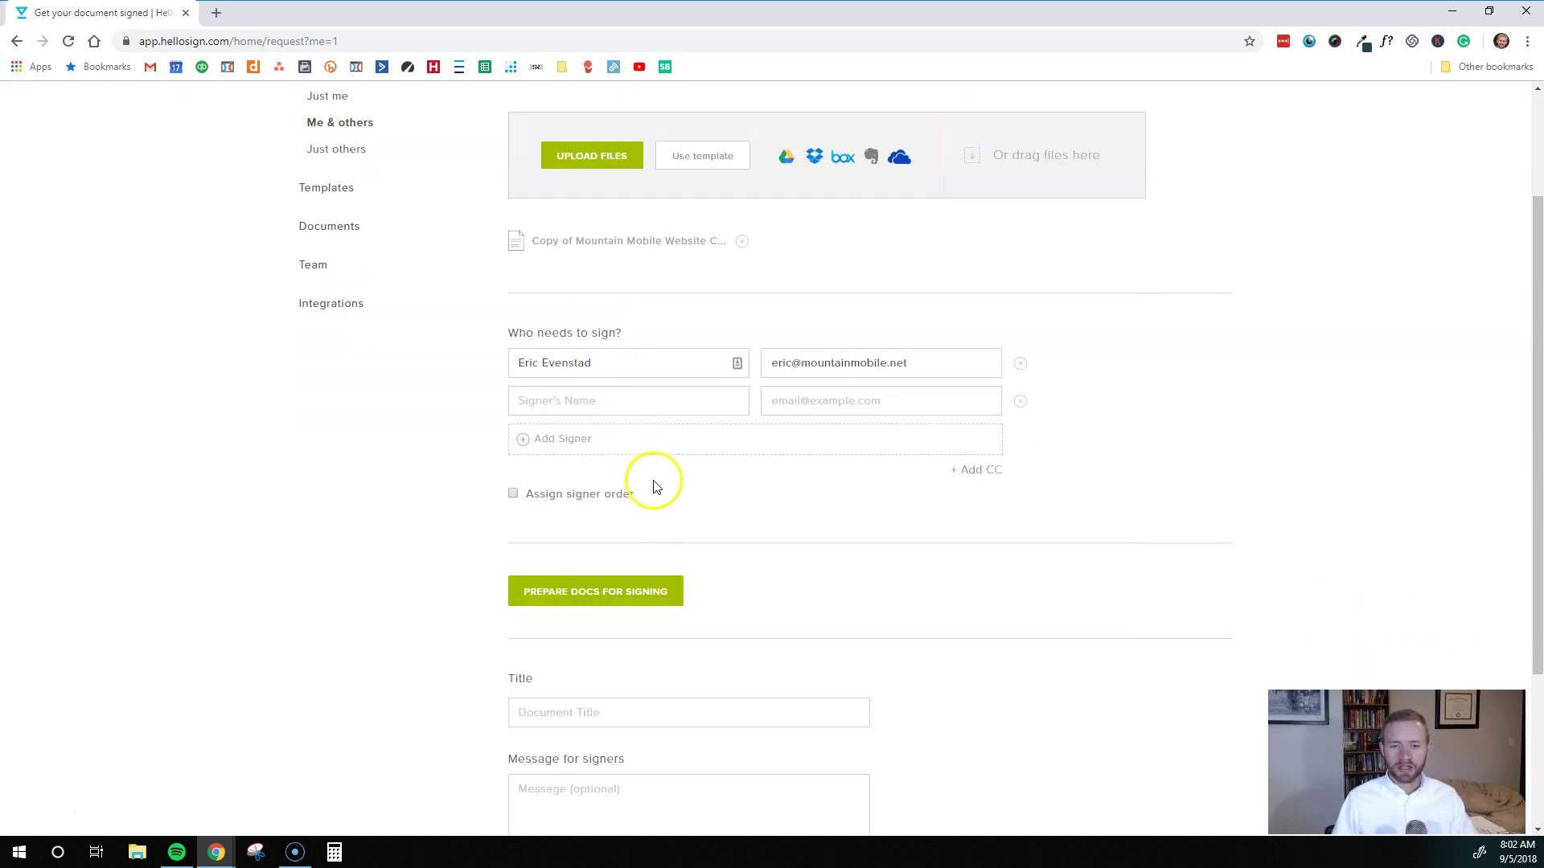
{"action": "scroll", "coordinate": [652, 485], "scroll_direction": "up", "scroll_amount": 1}
{"action": "scroll", "coordinate": [652, 485], "scroll_direction": "up", "scroll_amount": 1}
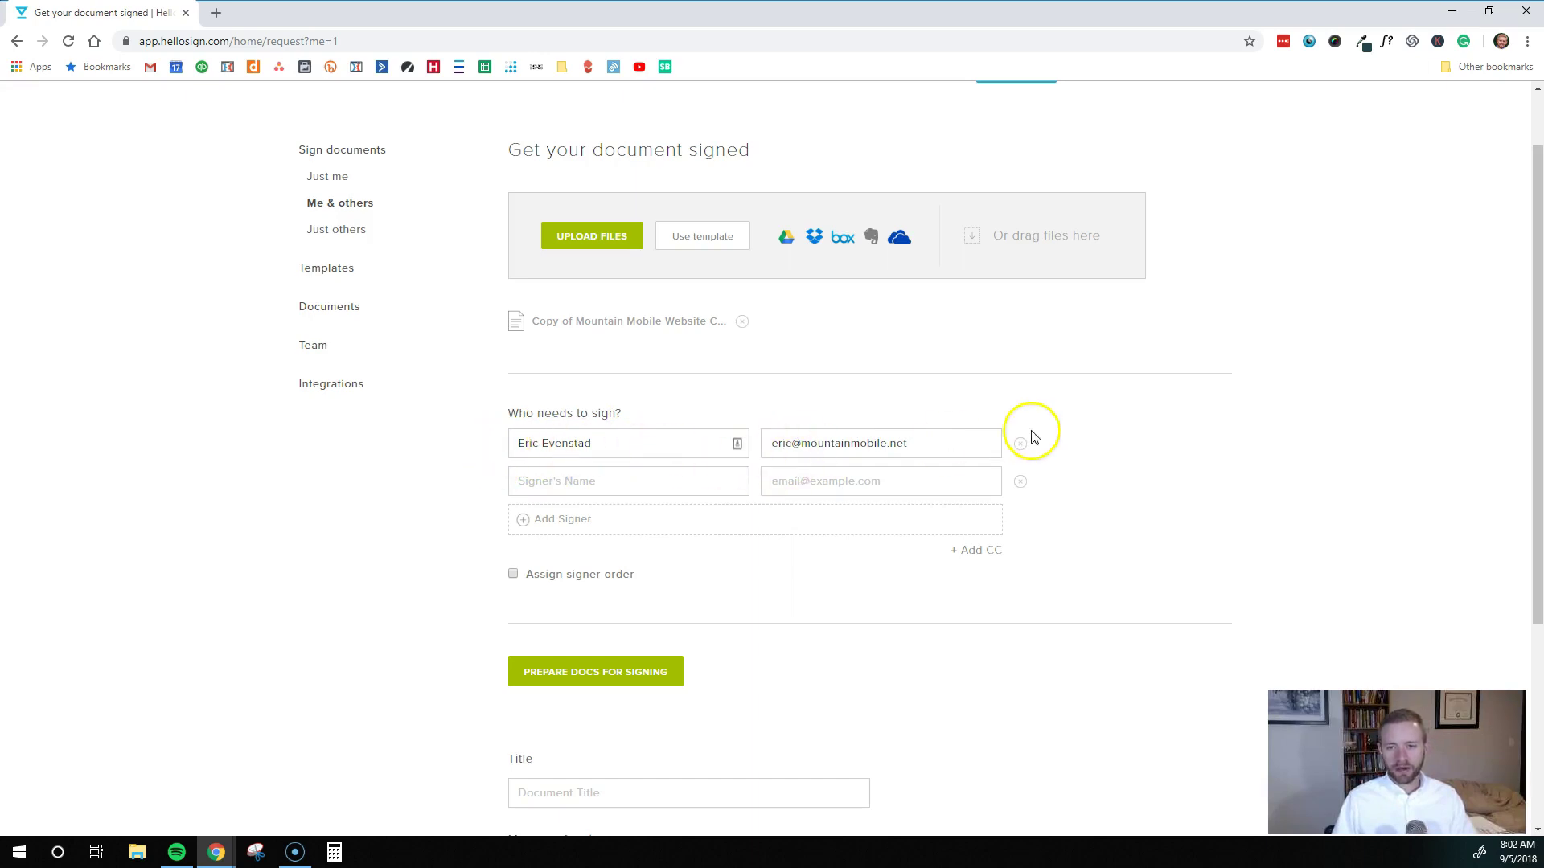
{"action": "left_click", "coordinate": [585, 481]}
{"action": "type", "text": "Eric Evenstad"}
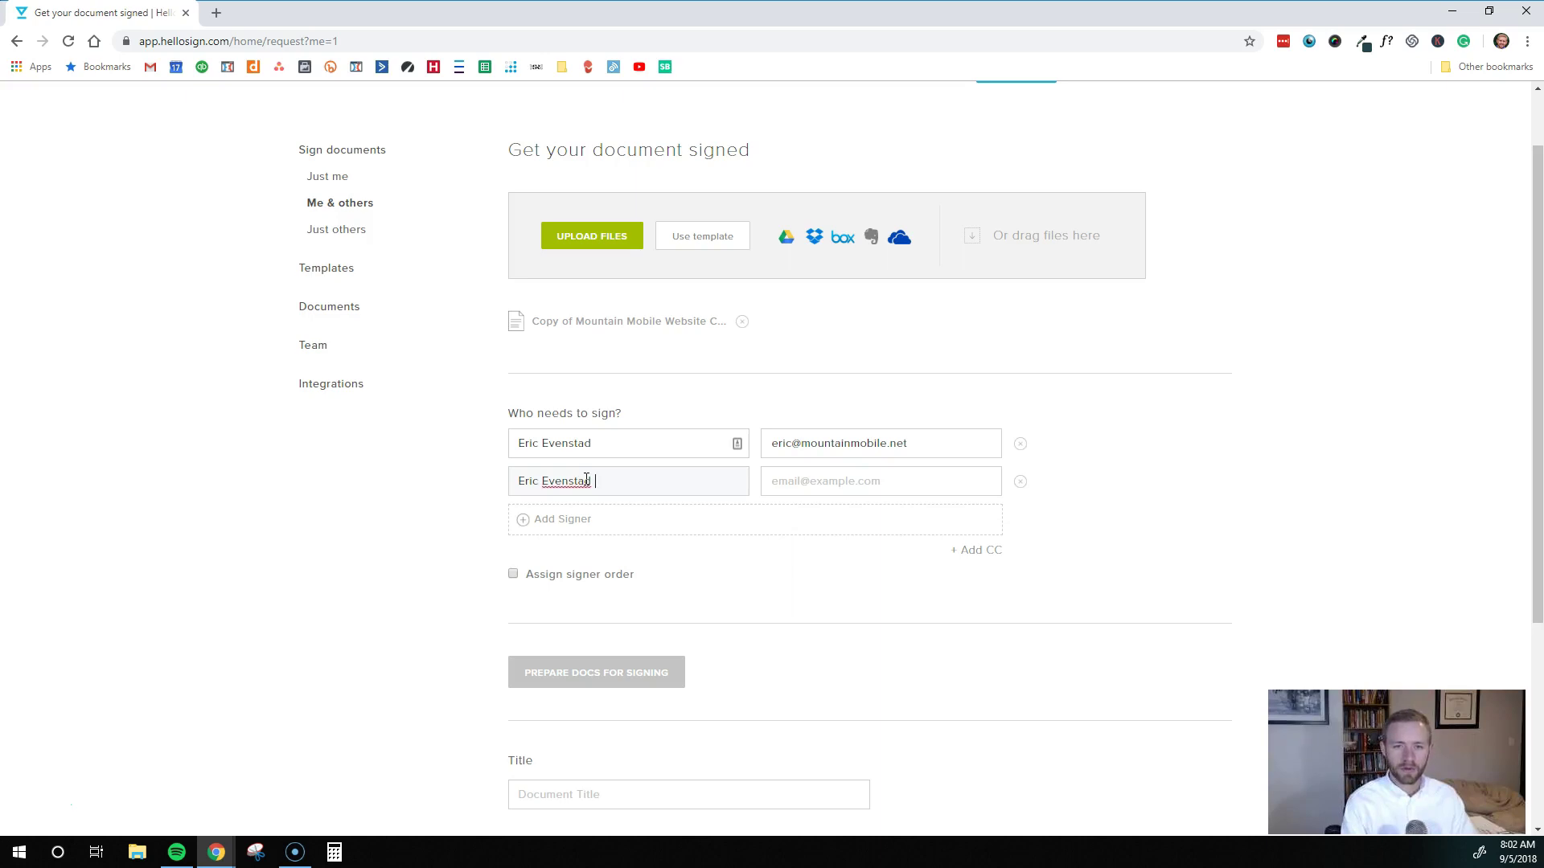
{"action": "left_click", "coordinate": [795, 482]}
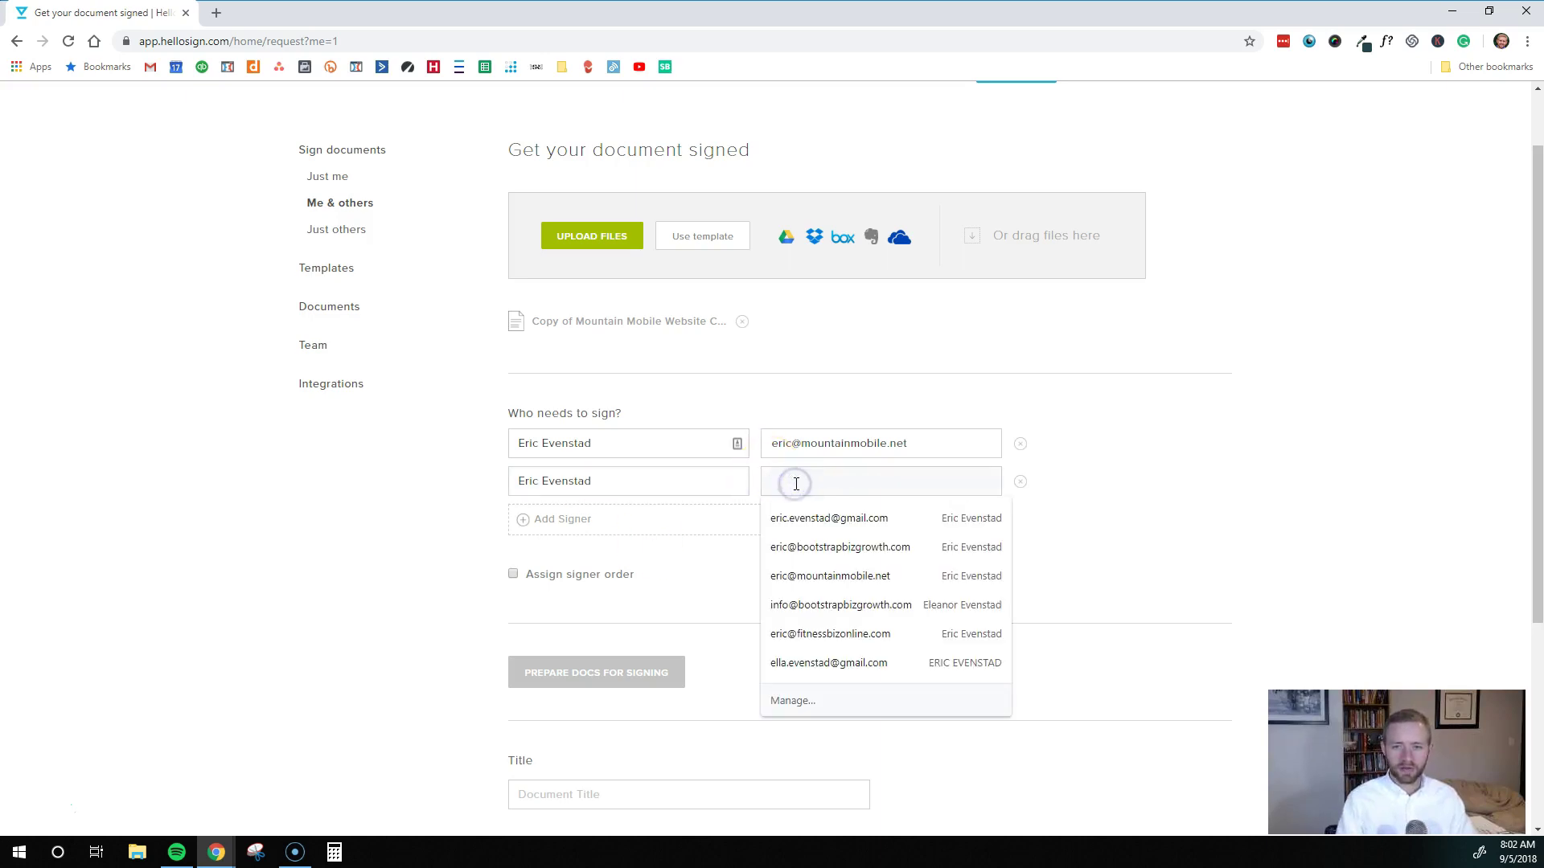
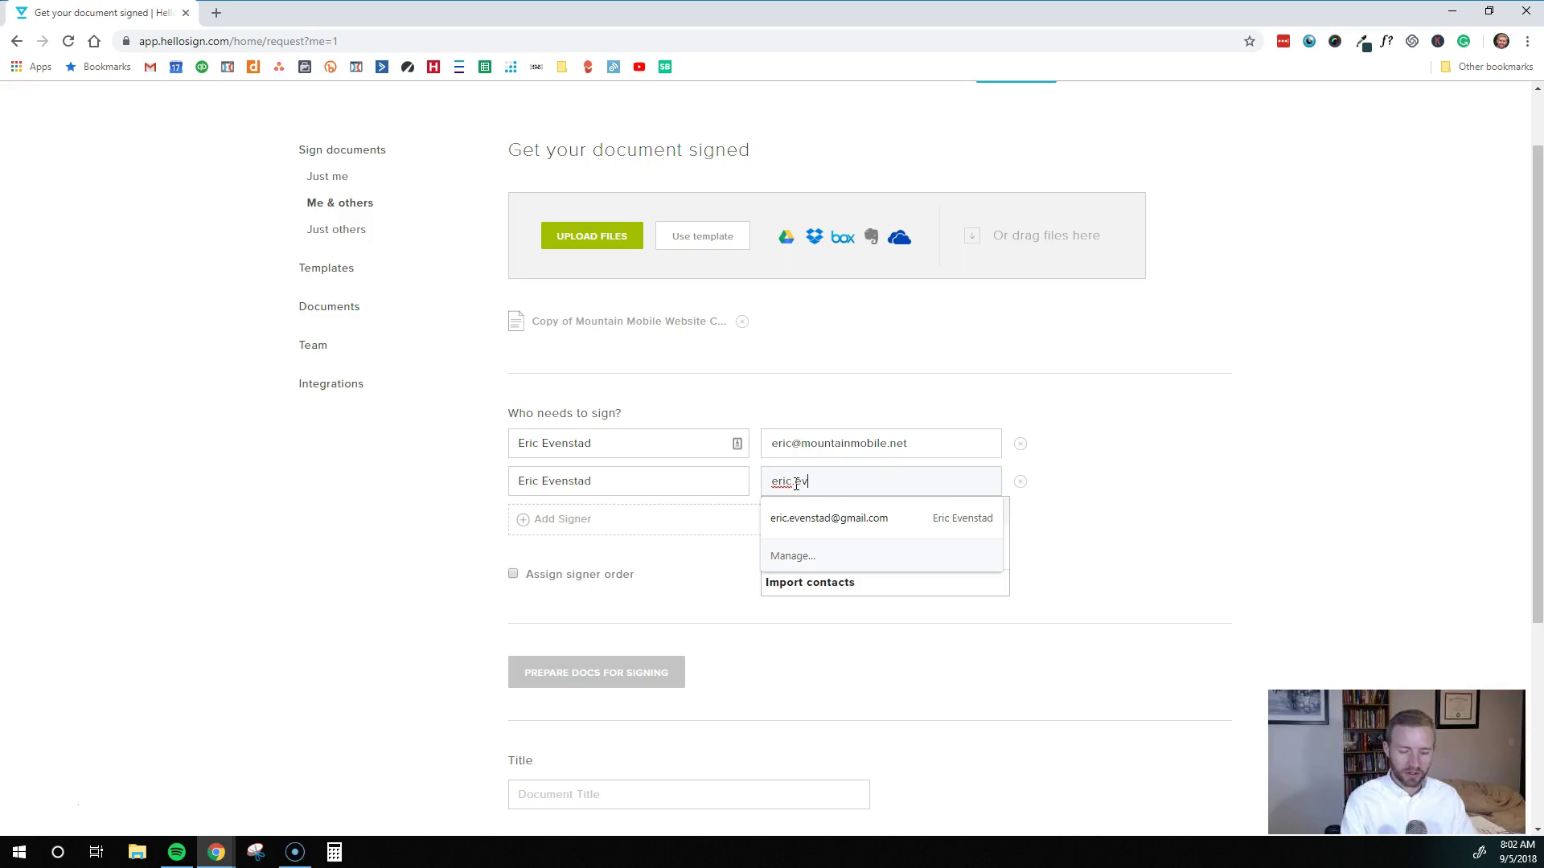
{"action": "key", "text": "Down"}
{"action": "key", "text": "Return"}
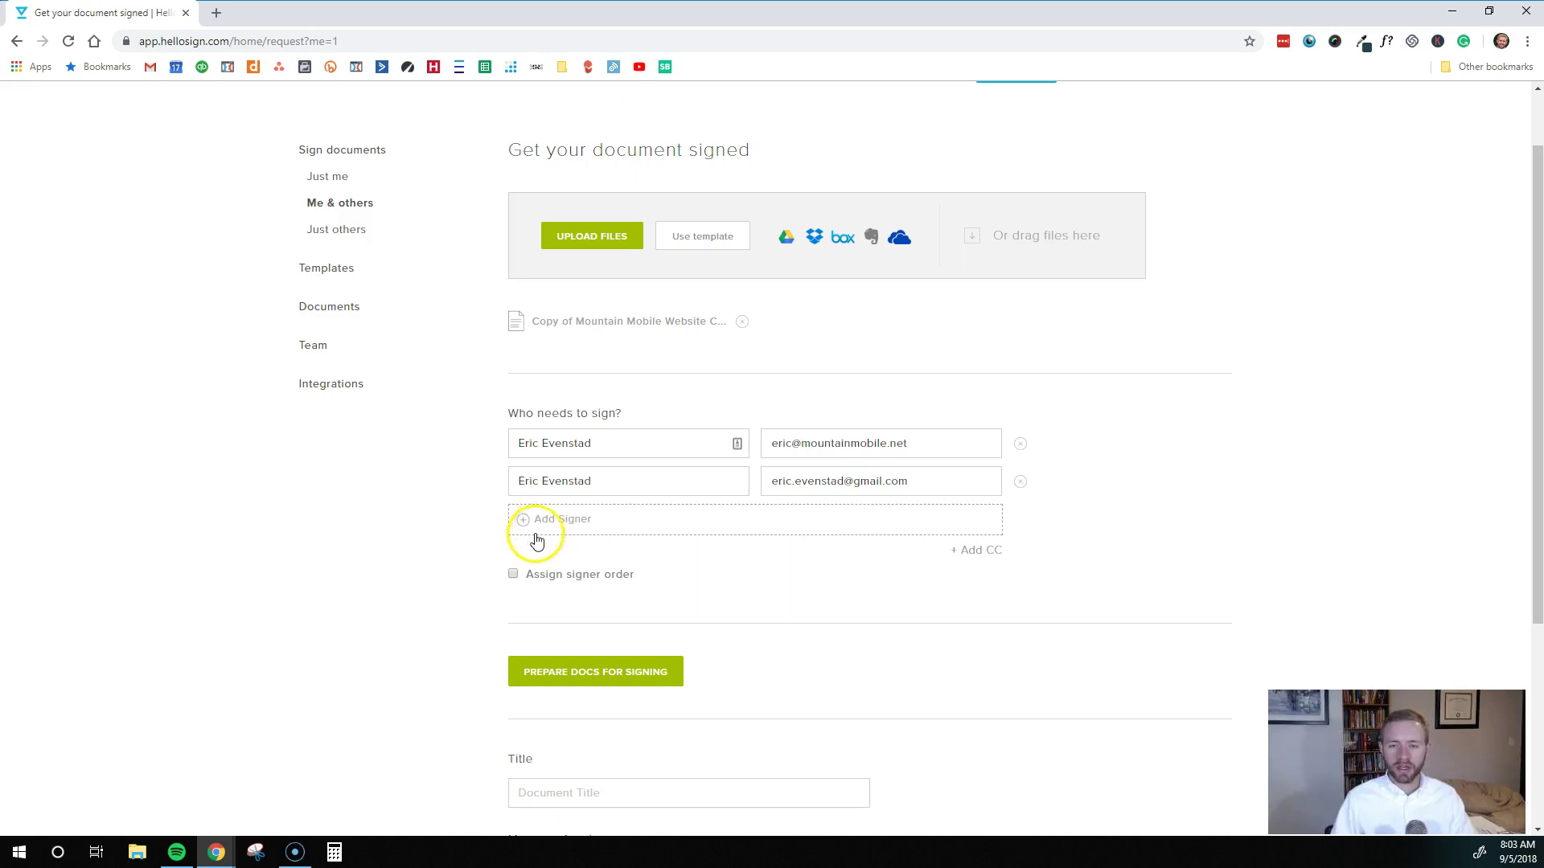
Fix the signing order with the business-address signer first
{"action": "scroll", "coordinate": [551, 547], "scroll_direction": "down", "scroll_amount": 1}
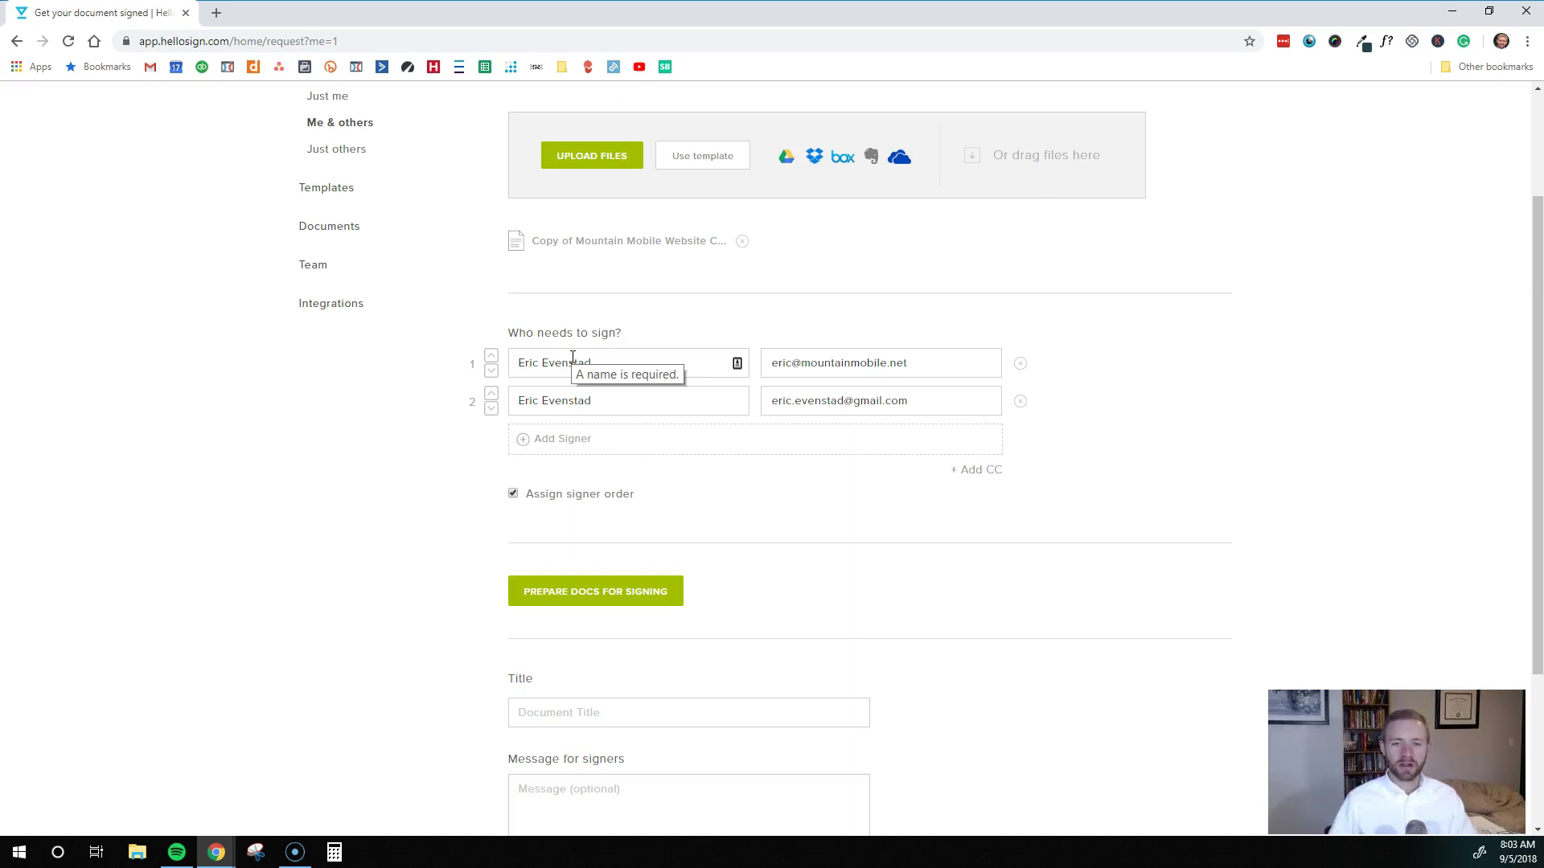
{"action": "left_click", "coordinate": [491, 396]}
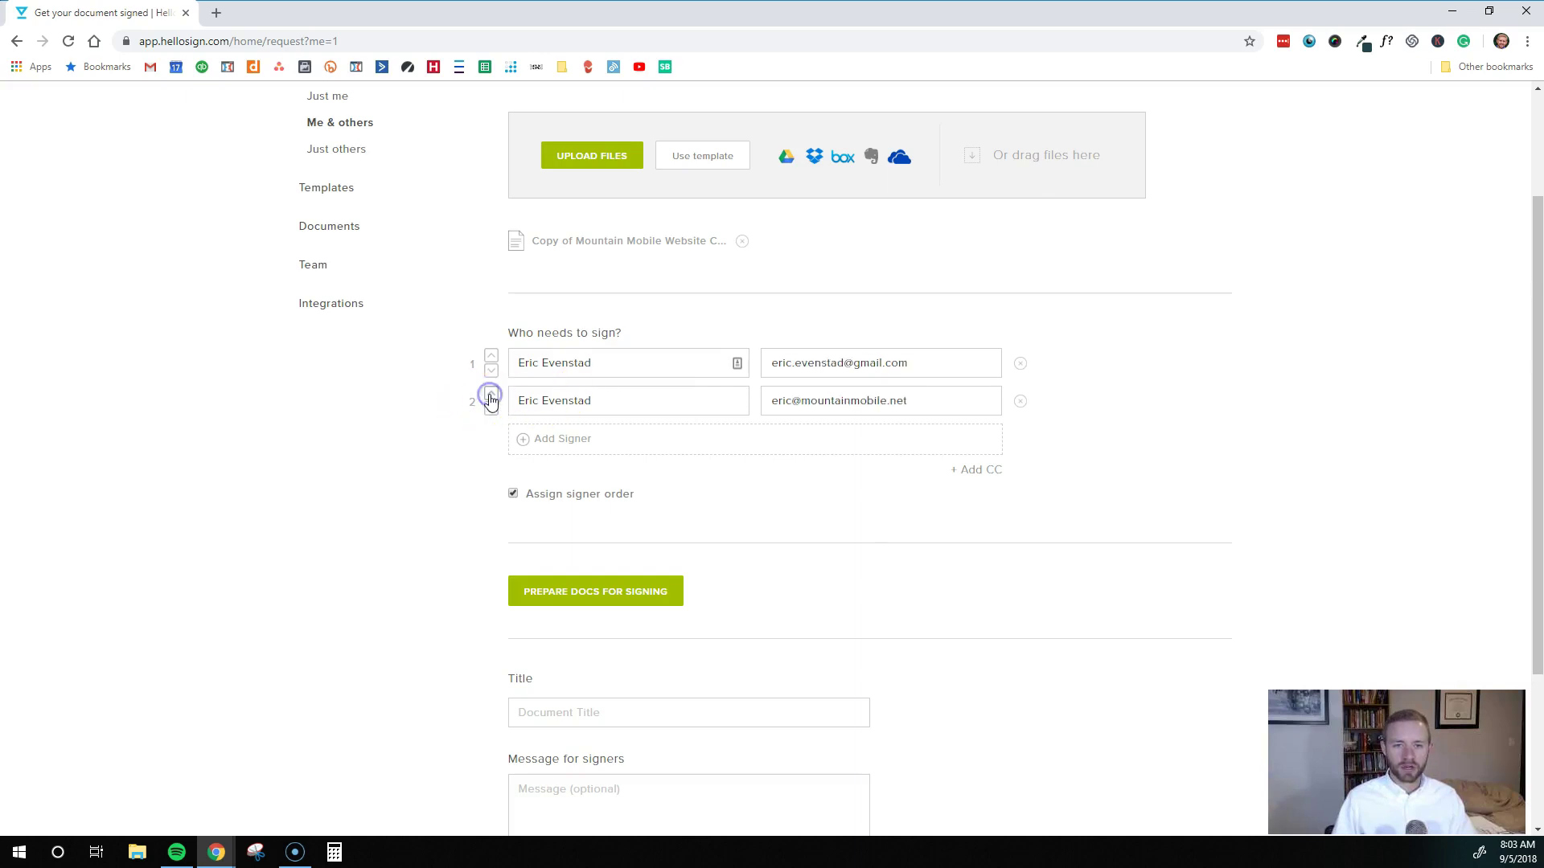
{"action": "left_click", "coordinate": [492, 372]}
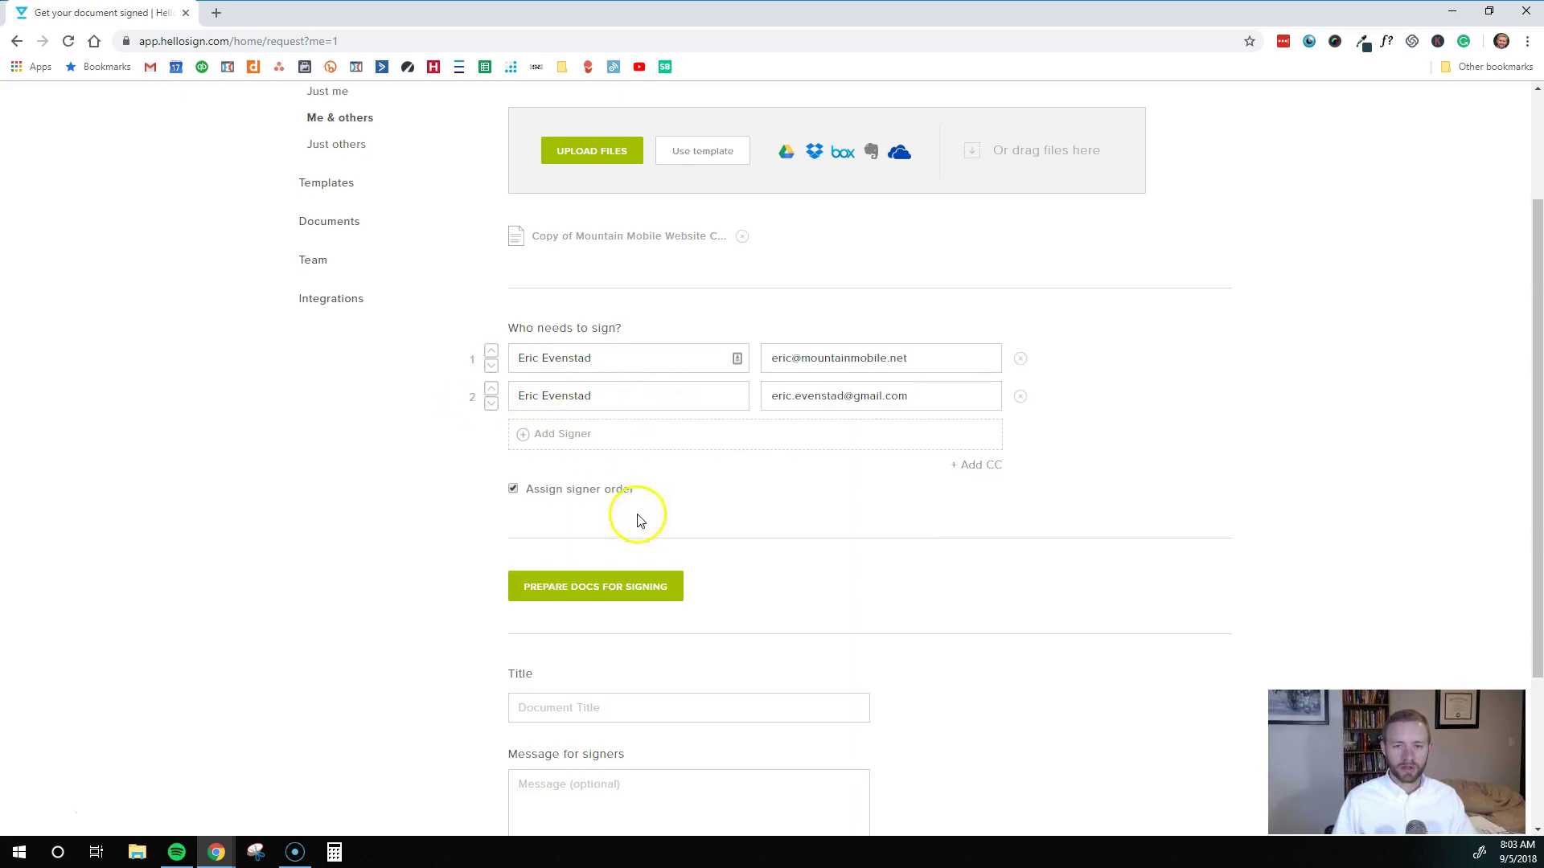
{"action": "scroll", "coordinate": [572, 539], "scroll_direction": "down", "scroll_amount": 2}
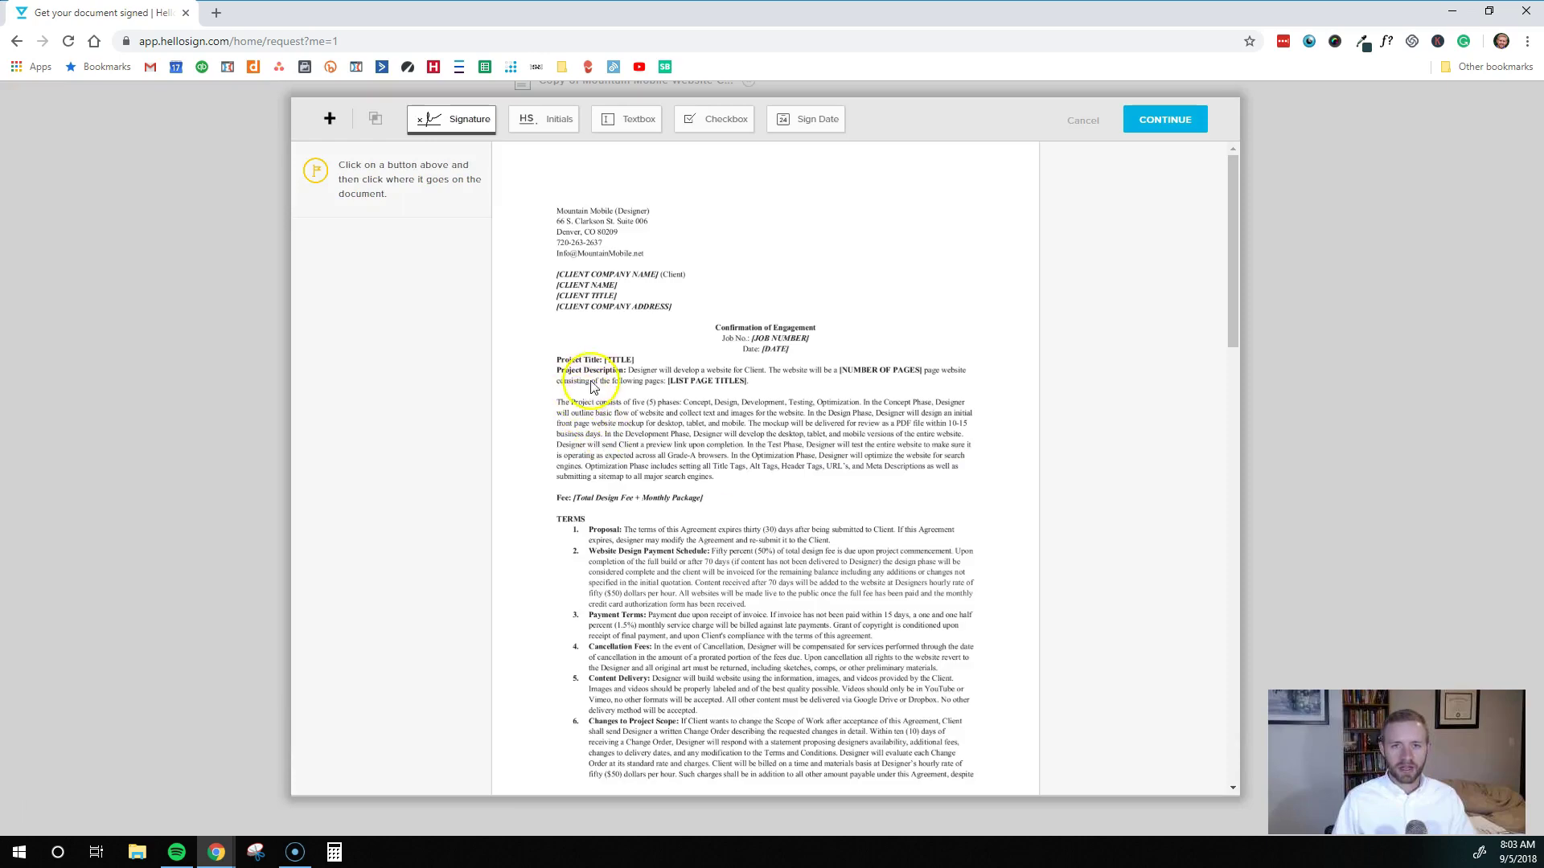
Place a signature field on Designer Signature assigned to the first signer
{"action": "scroll", "coordinate": [619, 394], "scroll_direction": "down", "scroll_amount": 8}
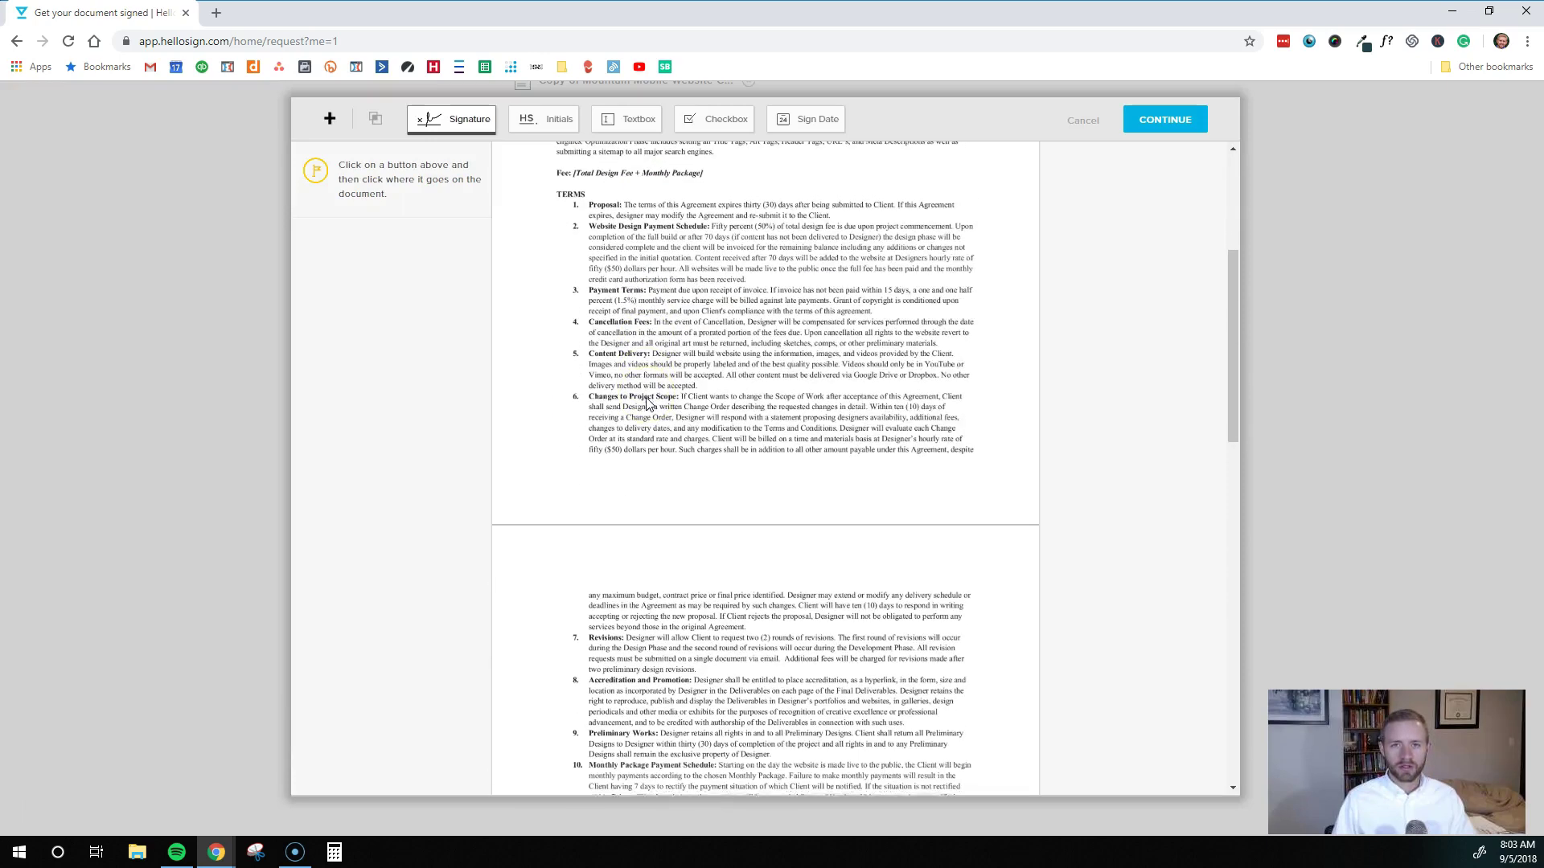
{"action": "scroll", "coordinate": [647, 403], "scroll_direction": "down", "scroll_amount": 6}
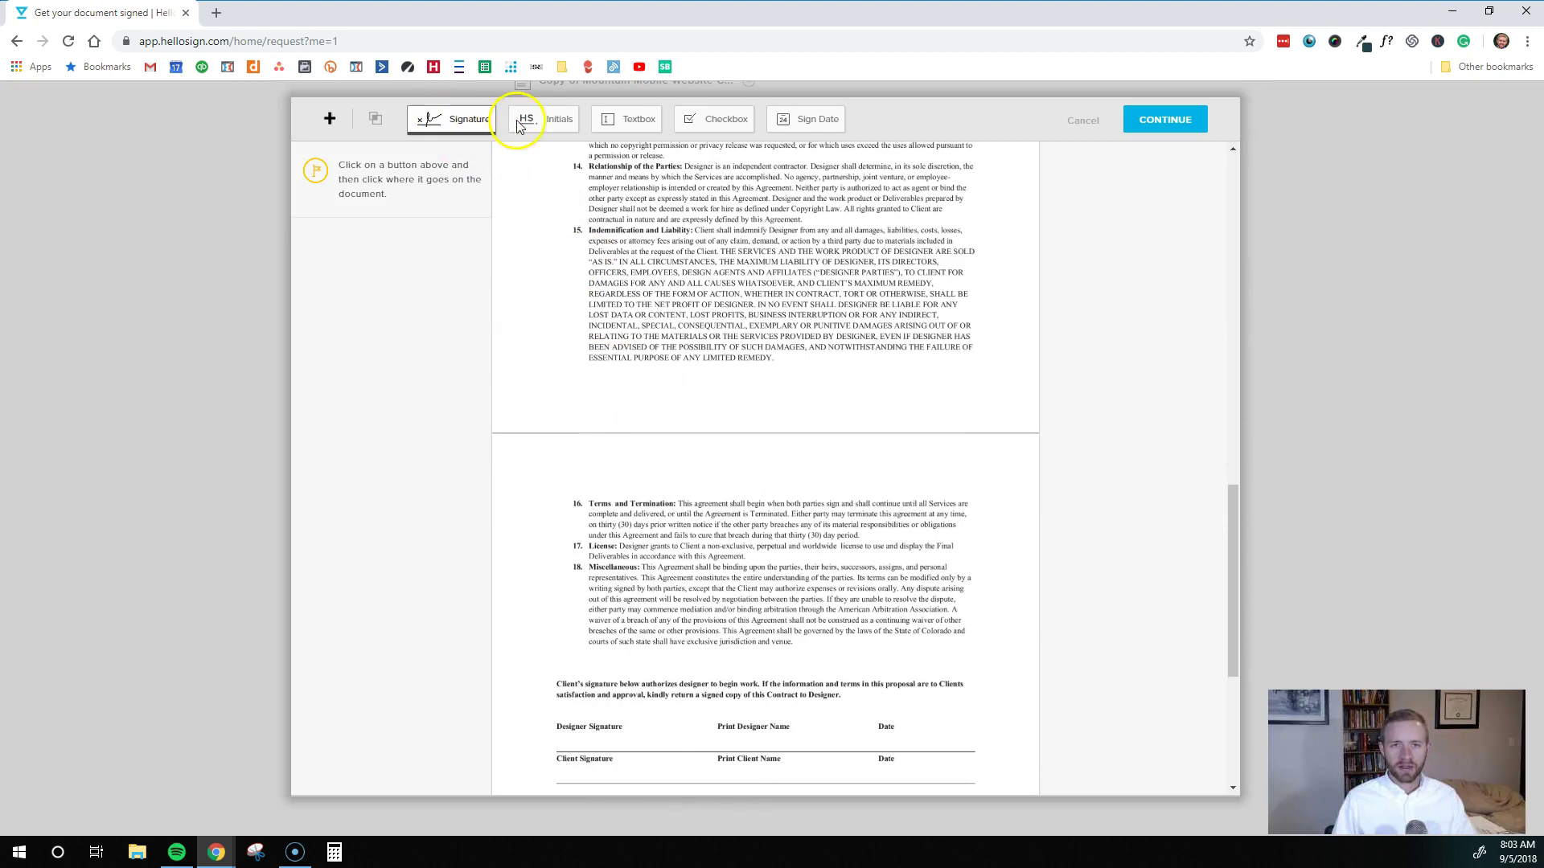
{"action": "scroll", "coordinate": [611, 442], "scroll_direction": "down", "scroll_amount": 3}
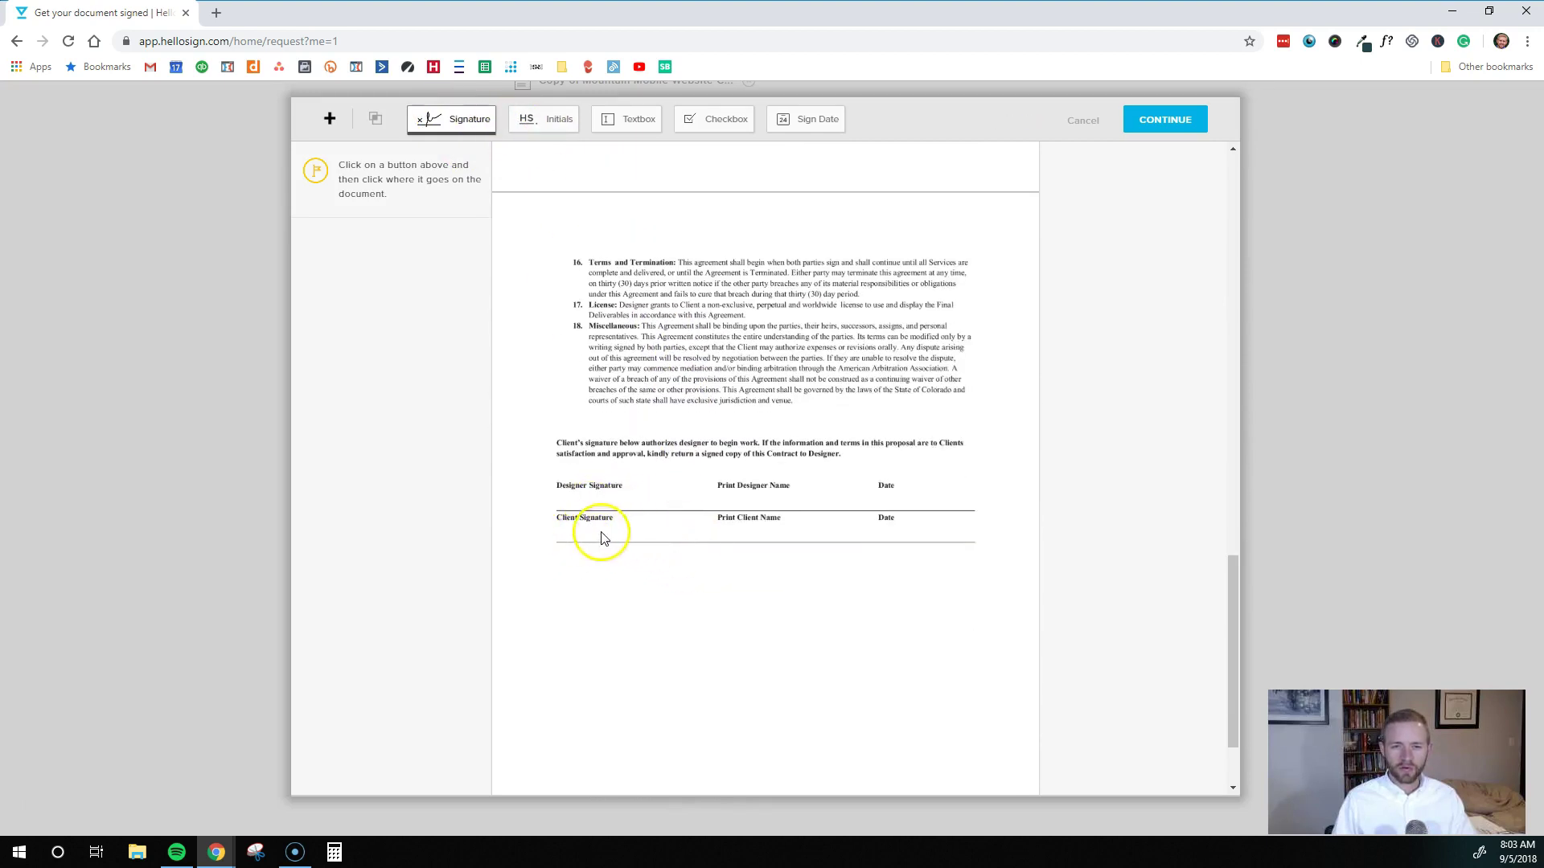
{"action": "left_click", "coordinate": [452, 119]}
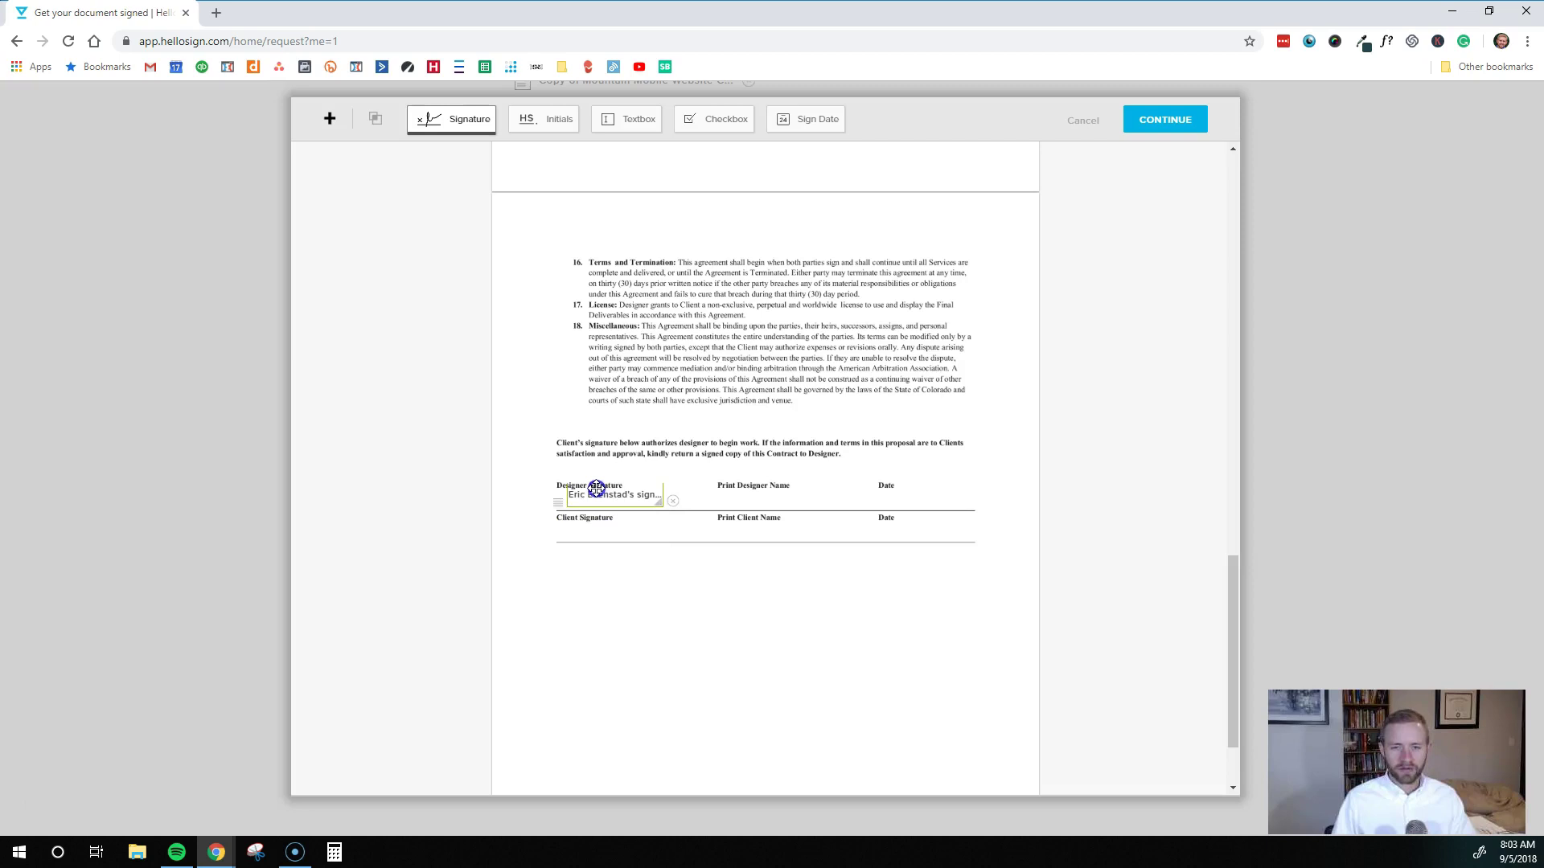
{"action": "left_click", "coordinate": [587, 495]}
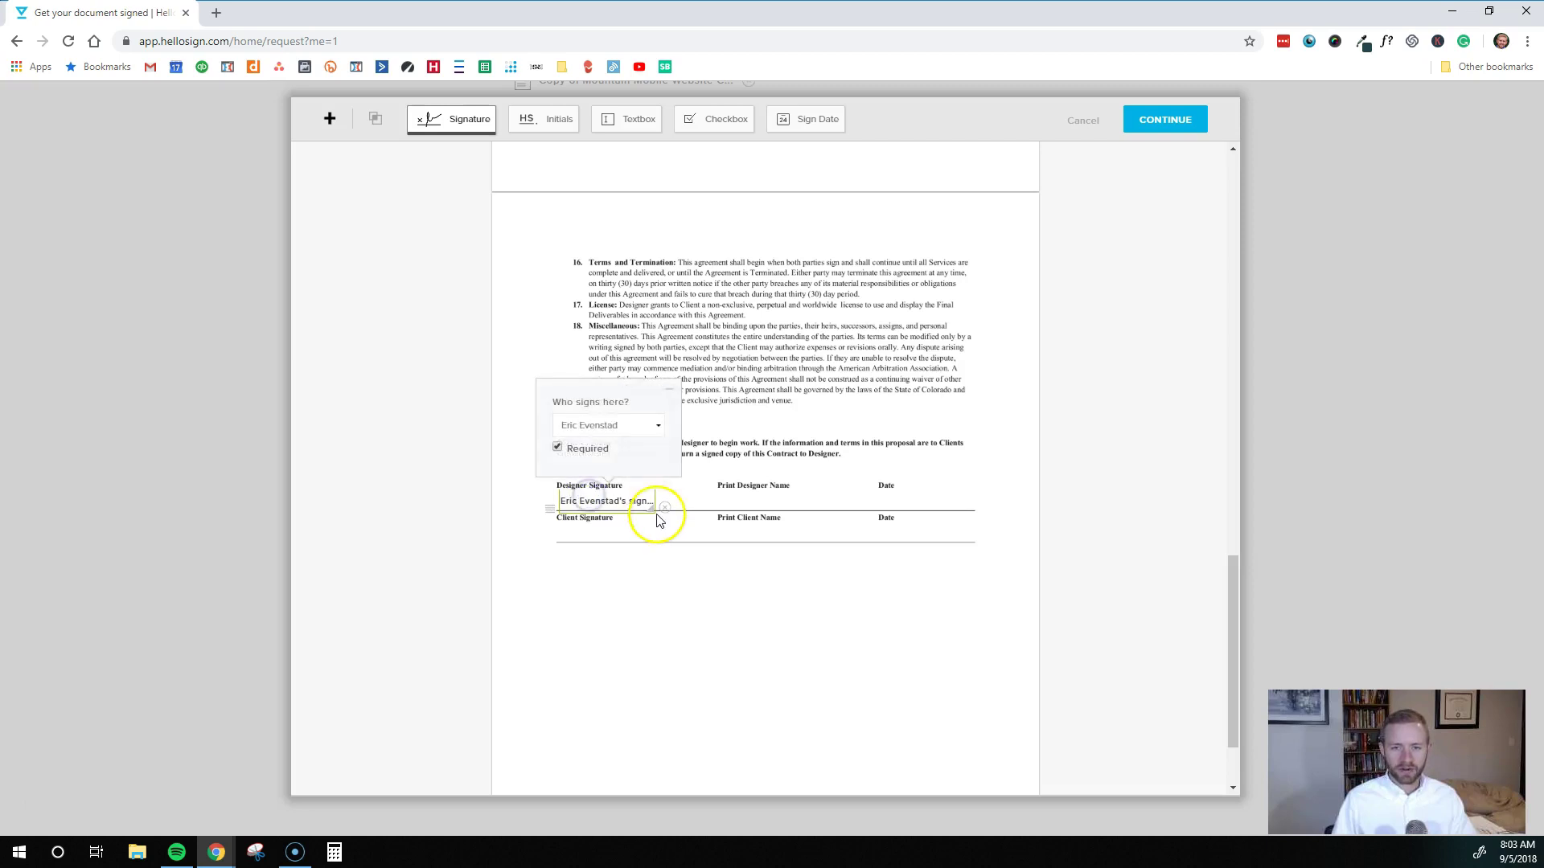
{"action": "left_click_drag", "start_coordinate": [650, 508], "coordinate": [678, 510]}
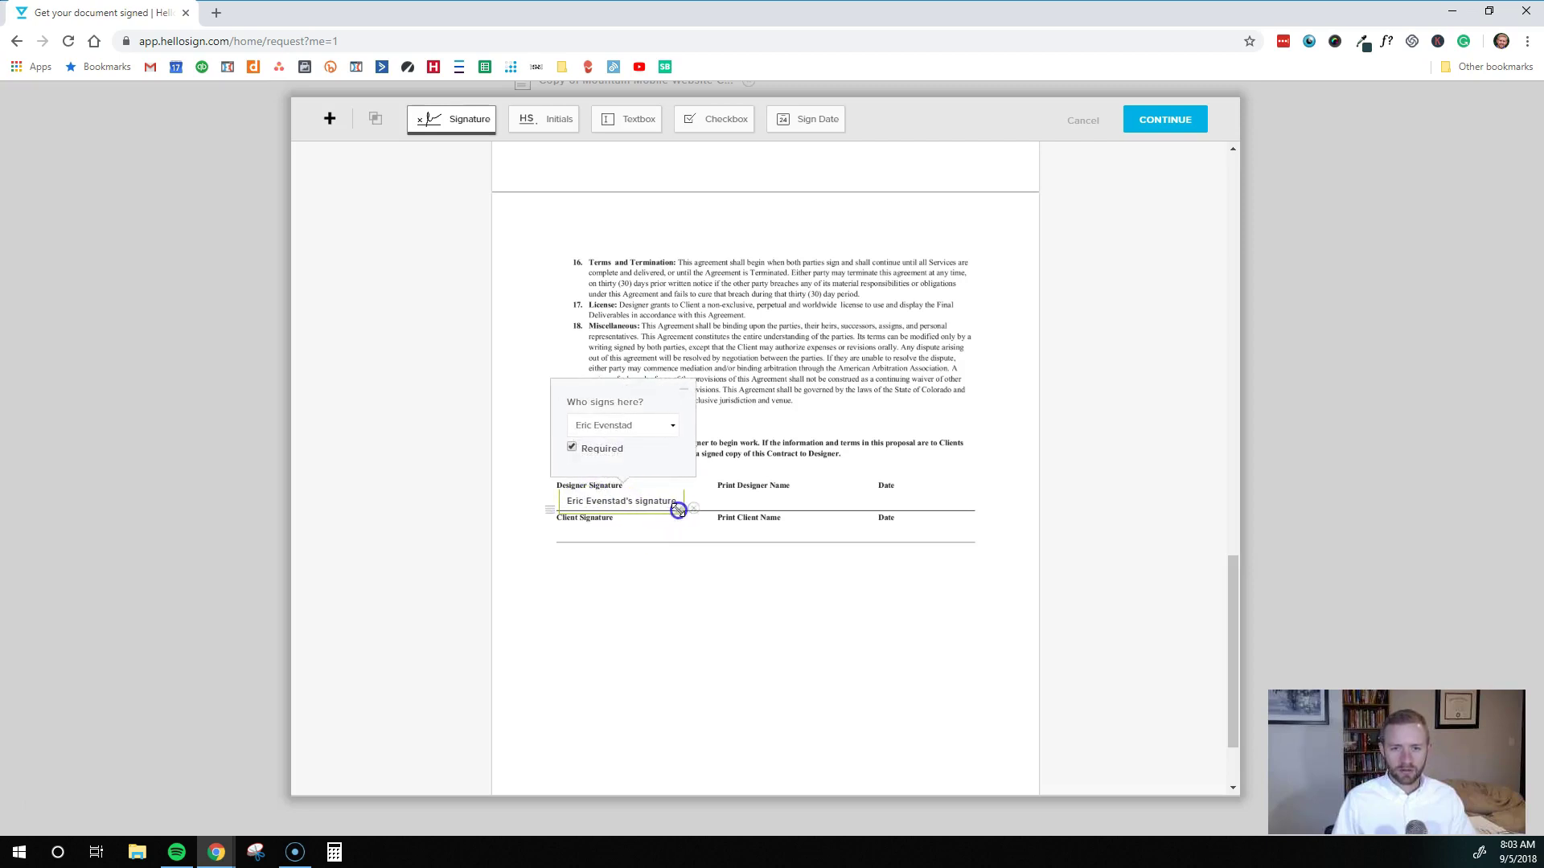
{"action": "left_click", "coordinate": [671, 431]}
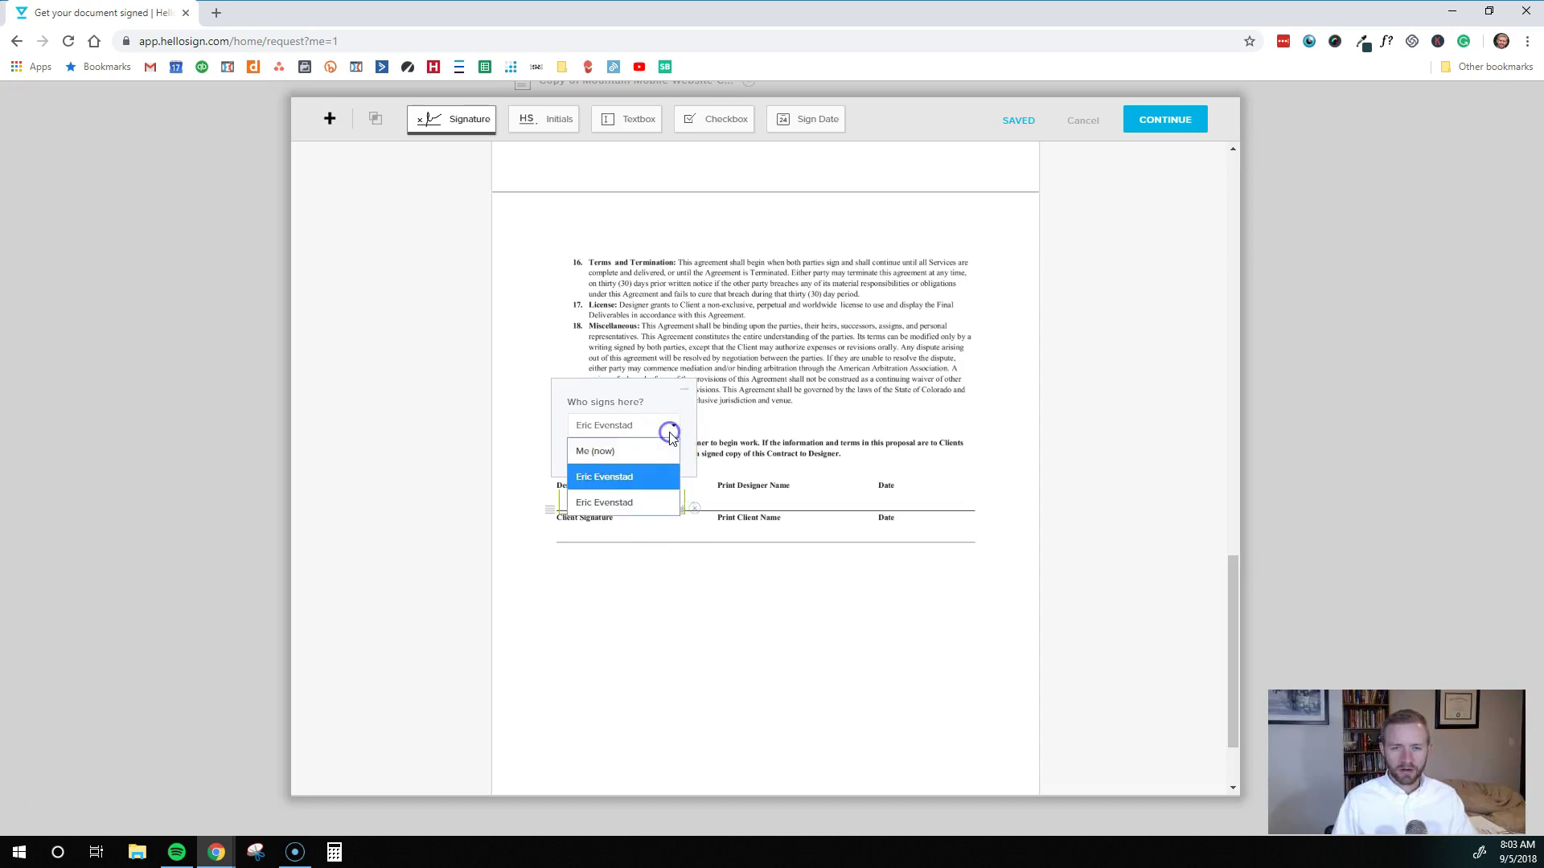
{"action": "left_click", "coordinate": [607, 479]}
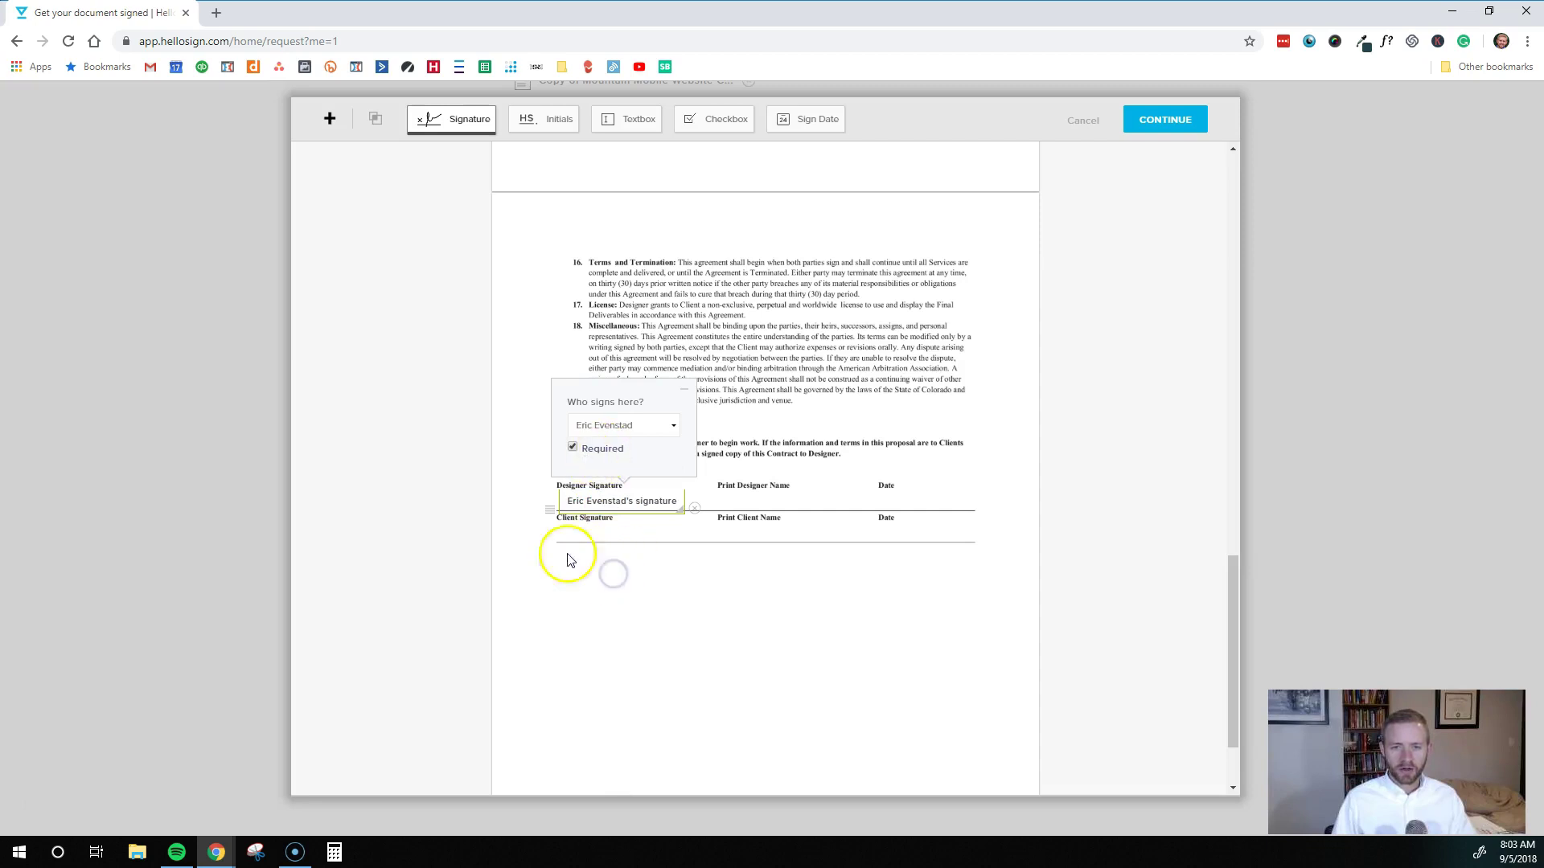
{"action": "left_click", "coordinate": [698, 441]}
Add a Client Signature field for the second signer and a text field by Print Designer Name
{"action": "left_click", "coordinate": [438, 119]}
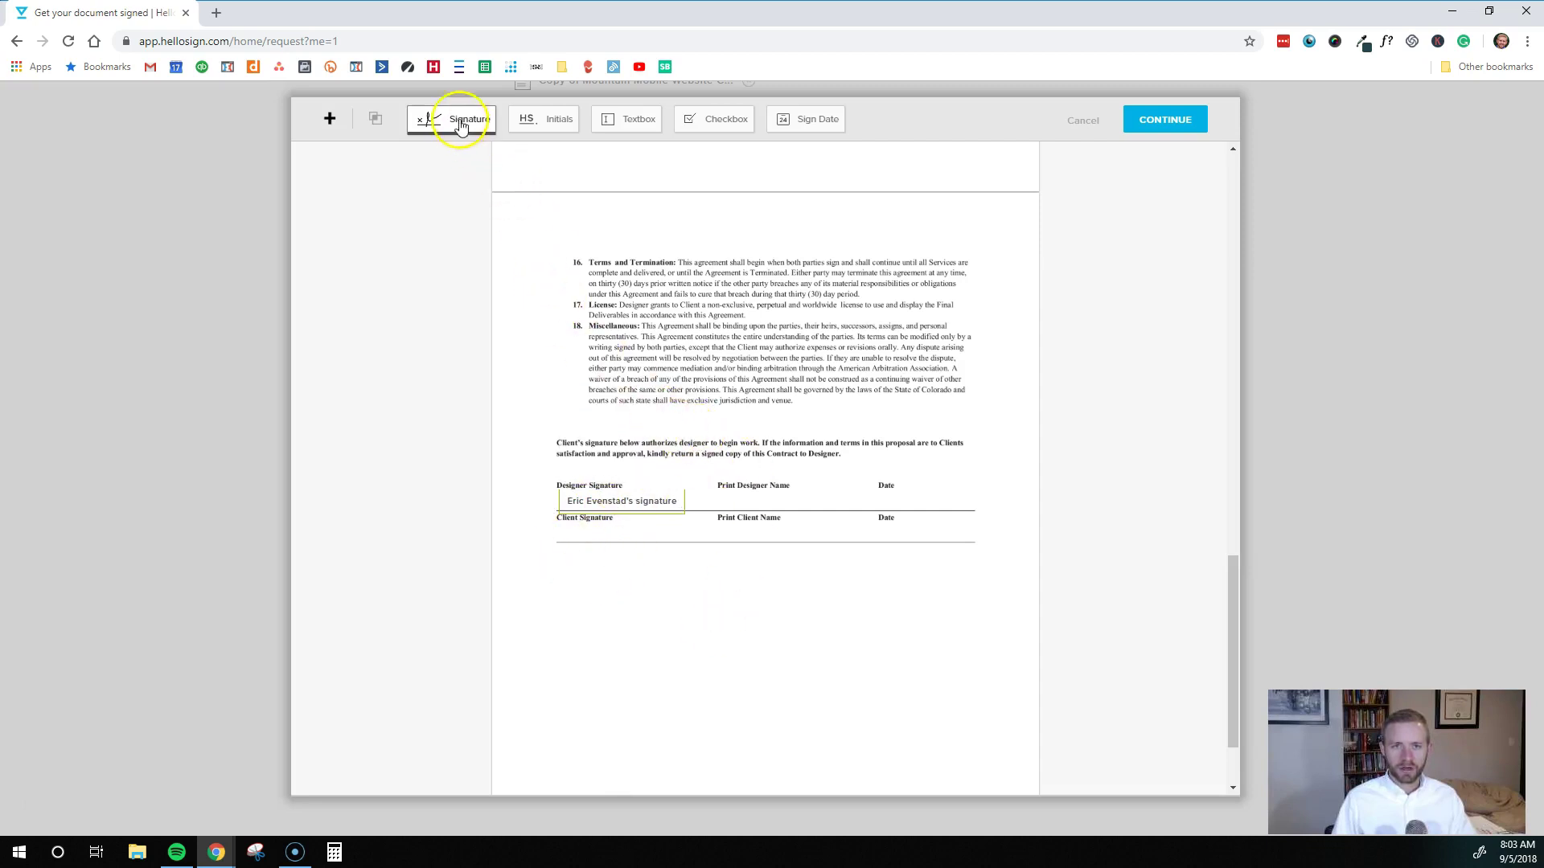
{"action": "left_click", "coordinate": [613, 523]}
{"action": "left_click_drag", "start_coordinate": [612, 524], "coordinate": [588, 522]}
{"action": "left_click", "coordinate": [587, 524]}
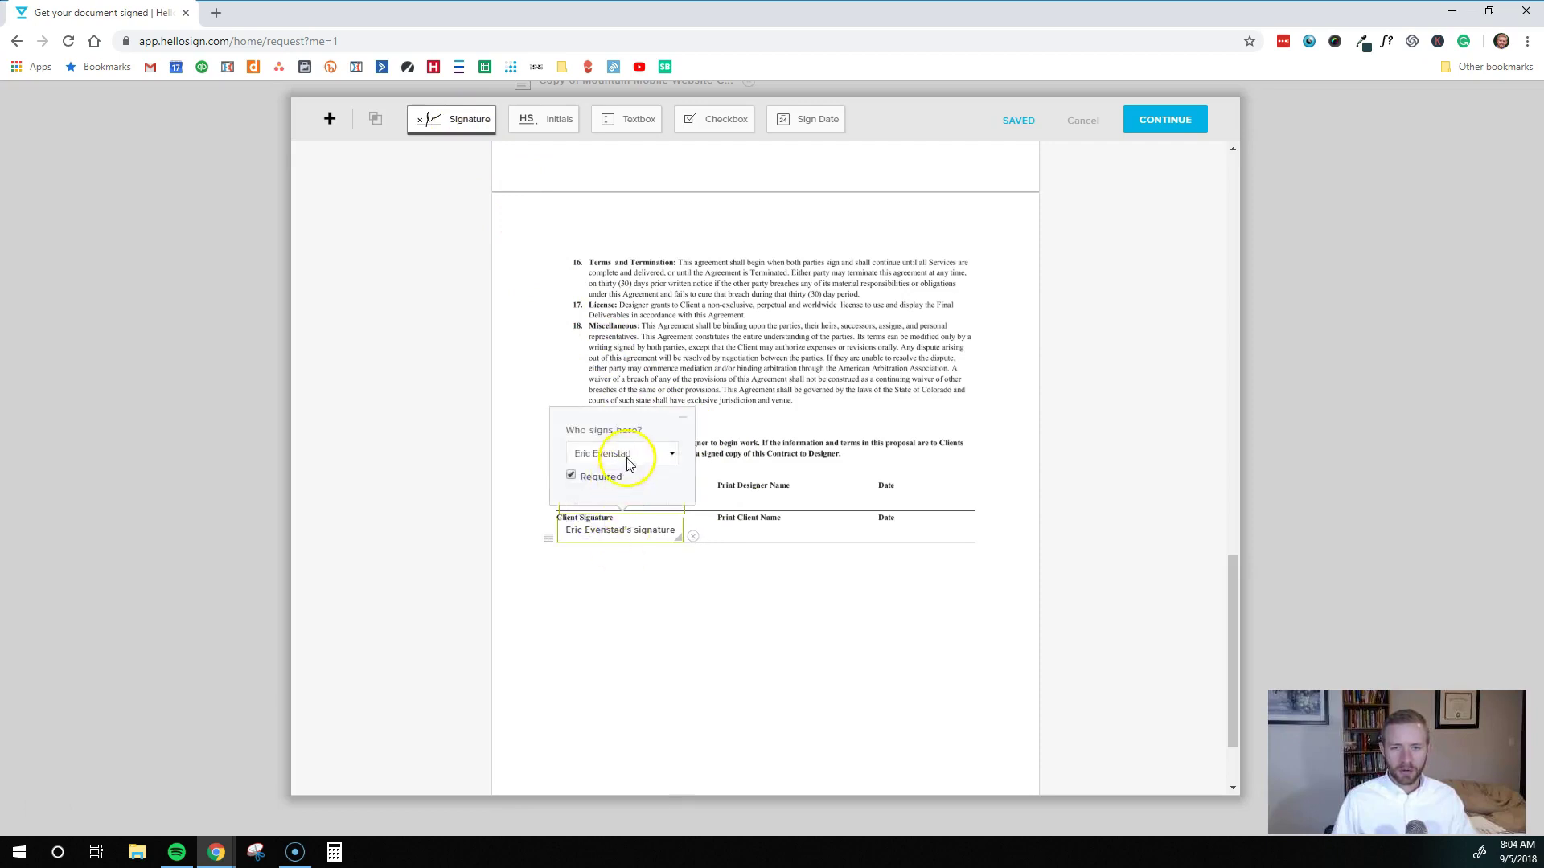
{"action": "left_click", "coordinate": [625, 453]}
{"action": "left_click", "coordinate": [616, 533]}
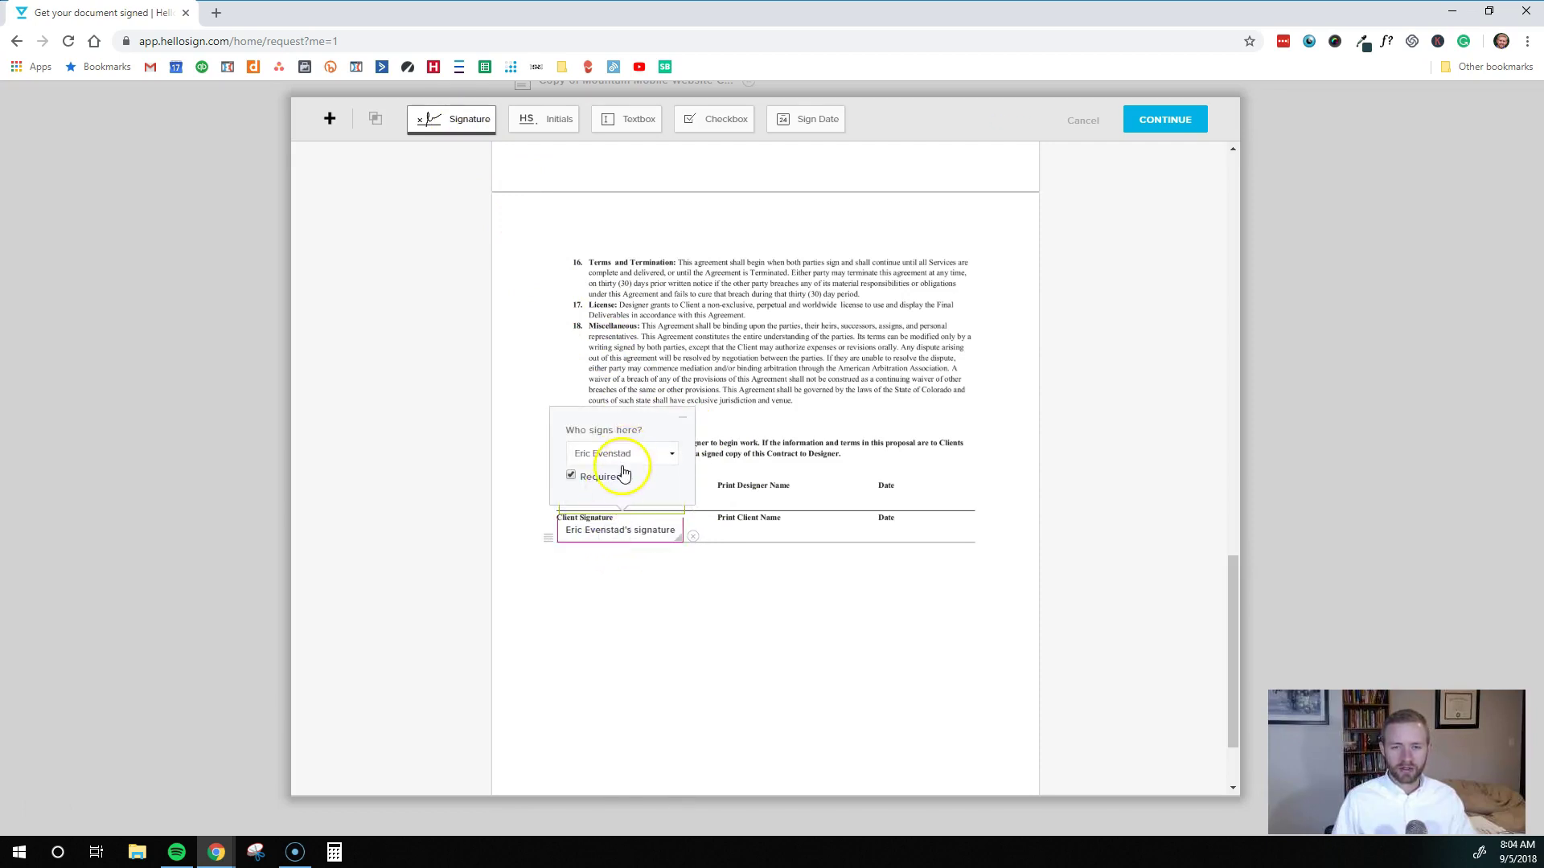
{"action": "left_click", "coordinate": [678, 640]}
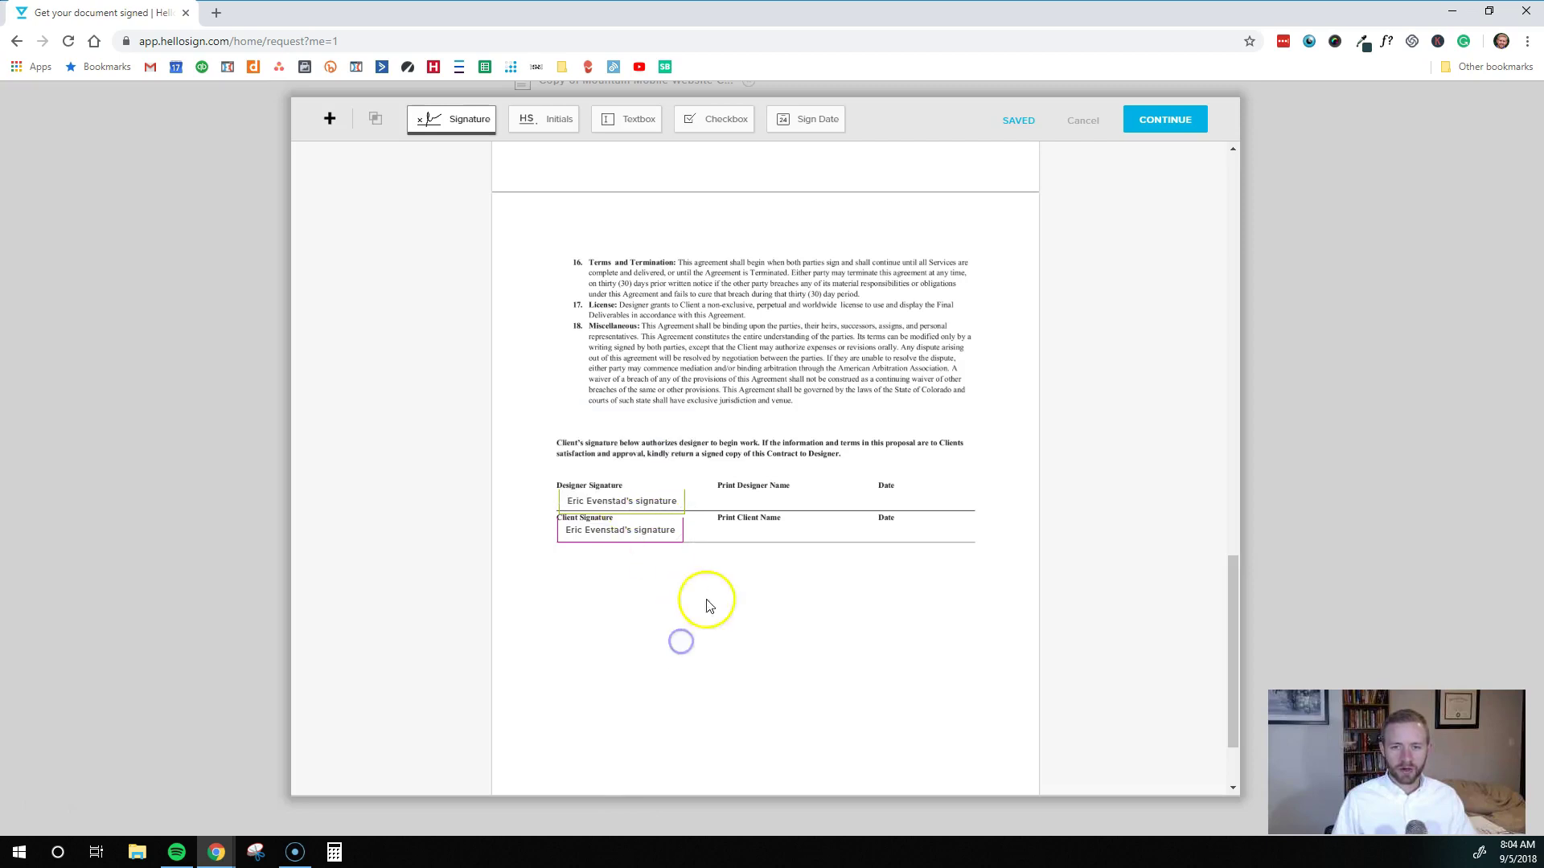
{"action": "left_click_drag", "start_coordinate": [627, 121], "coordinate": [720, 501]}
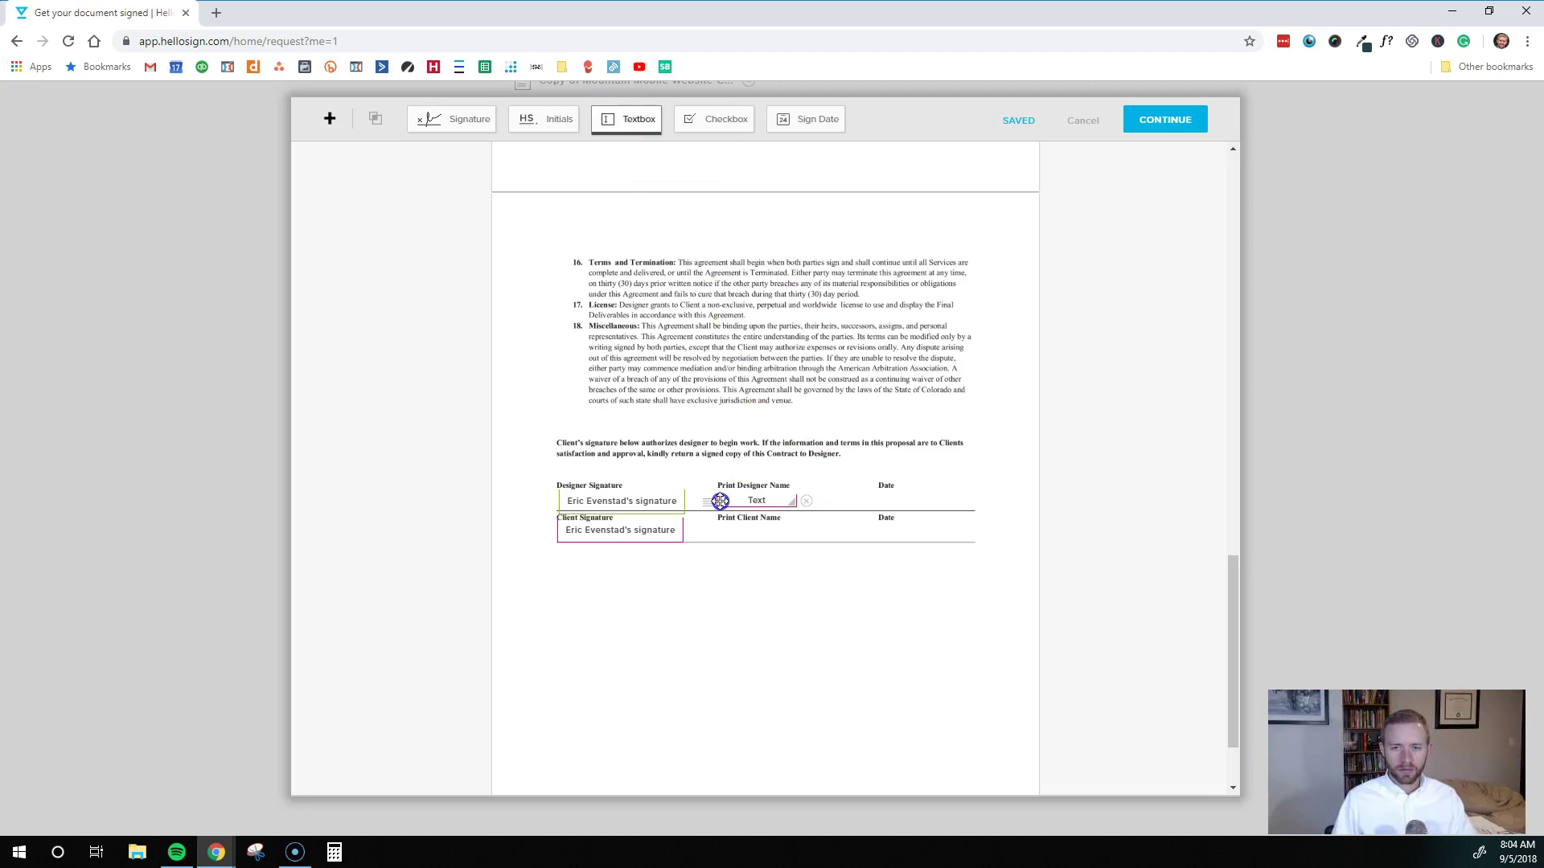
Assign the Print Designer Name text field to the first signer and label it
{"action": "left_click", "coordinate": [761, 360]}
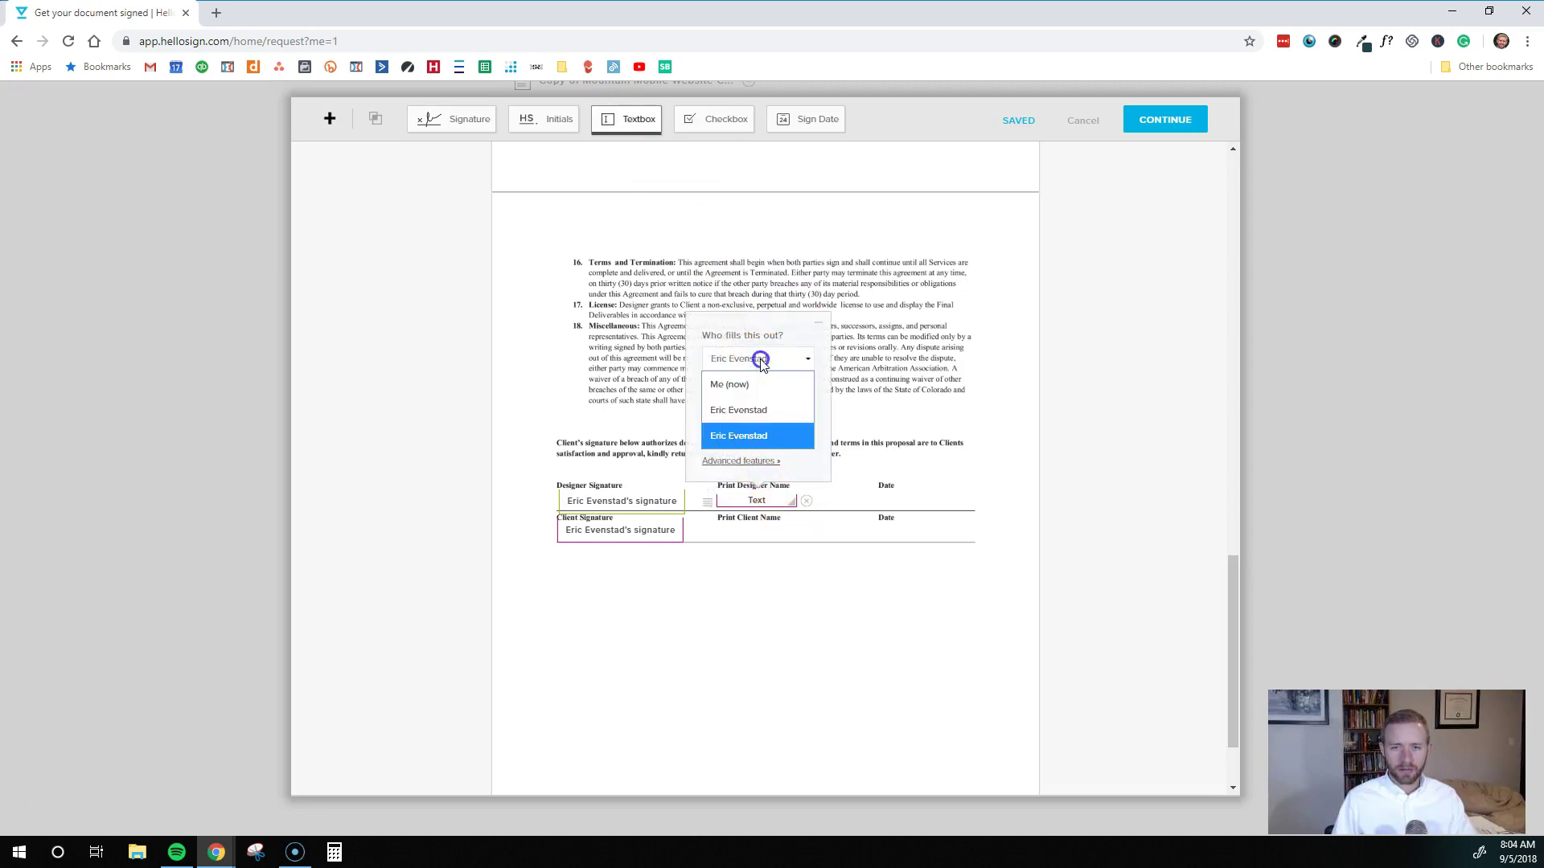
{"action": "left_click", "coordinate": [734, 414]}
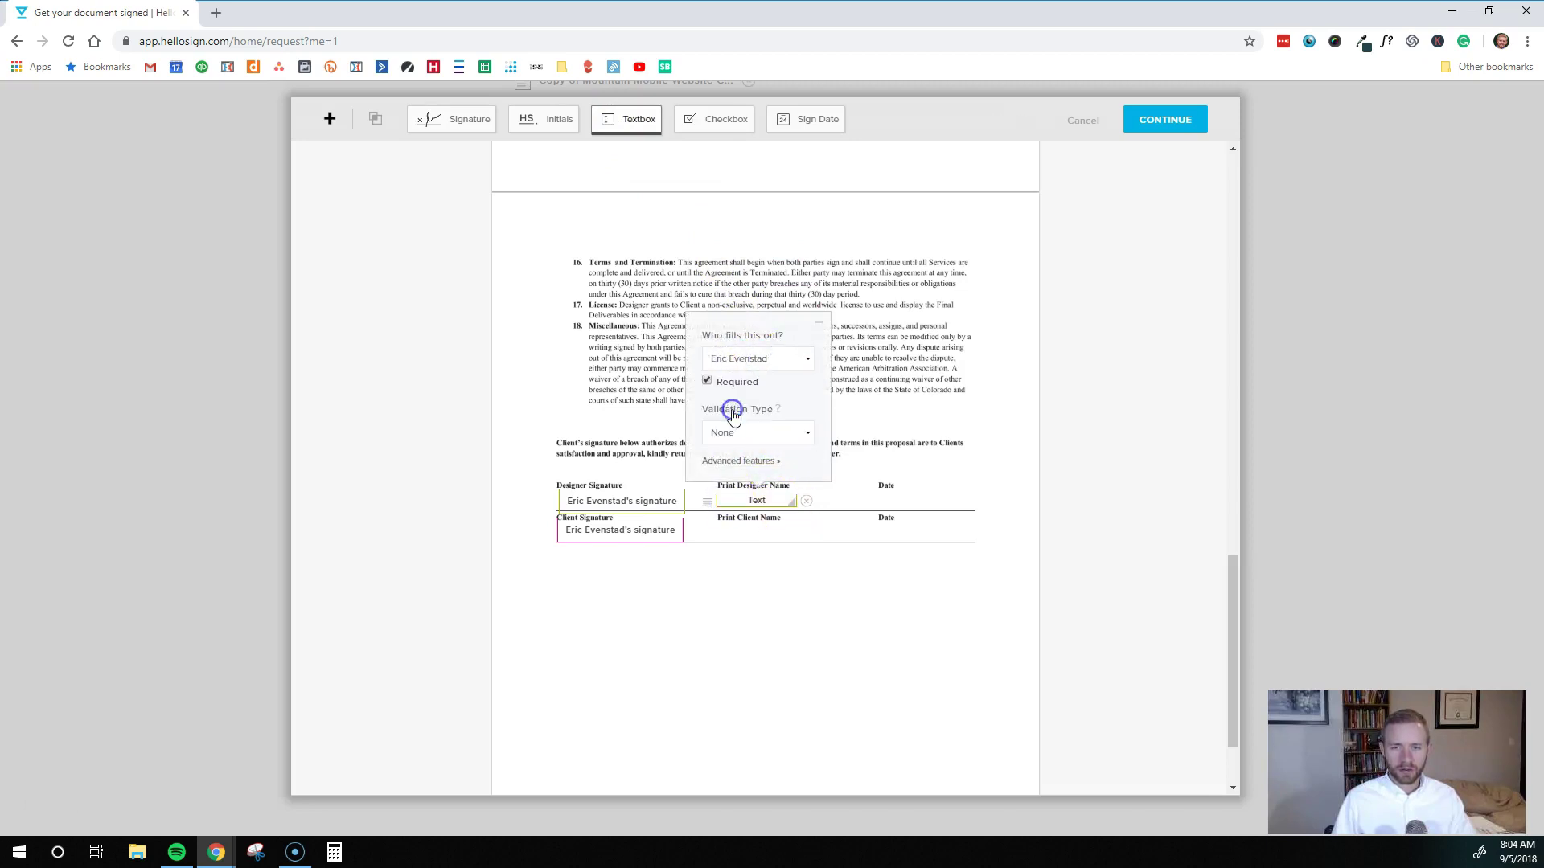
{"action": "left_click", "coordinate": [739, 461]}
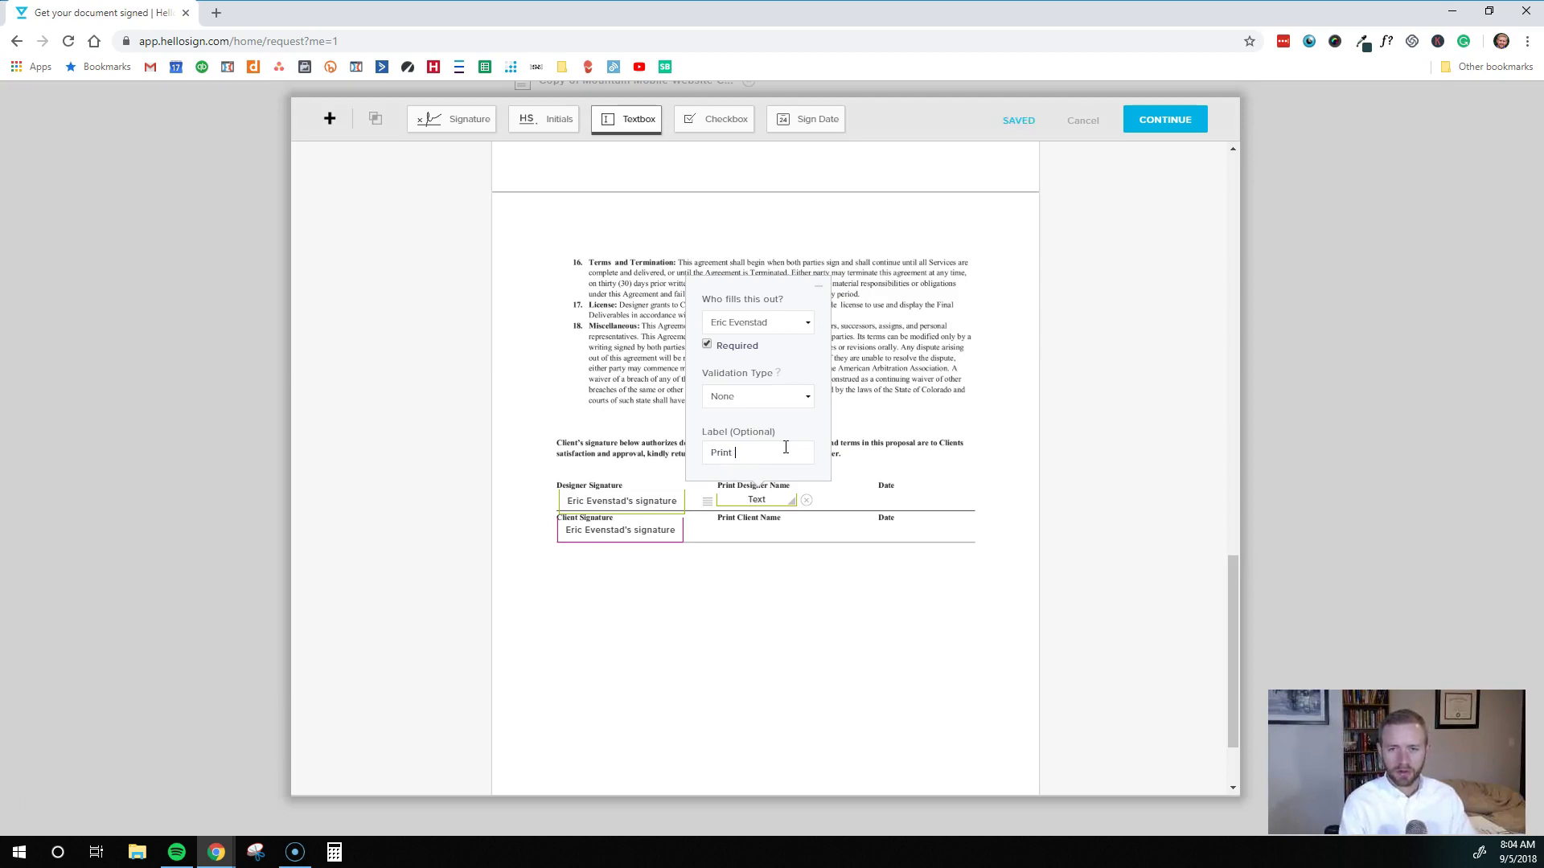
{"action": "type", "text": "me"}
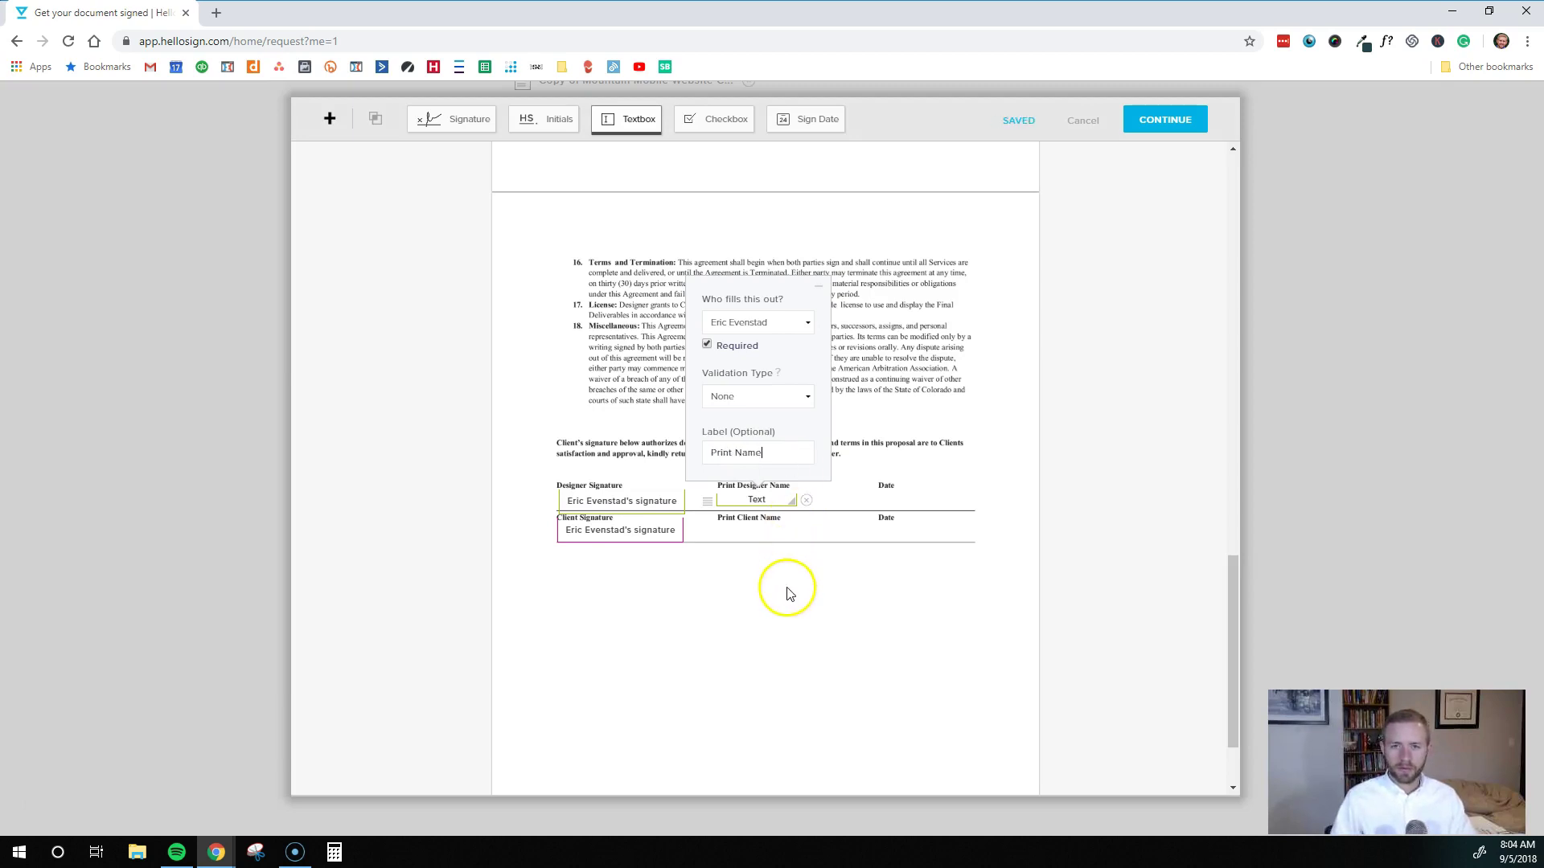
{"action": "left_click", "coordinate": [786, 587]}
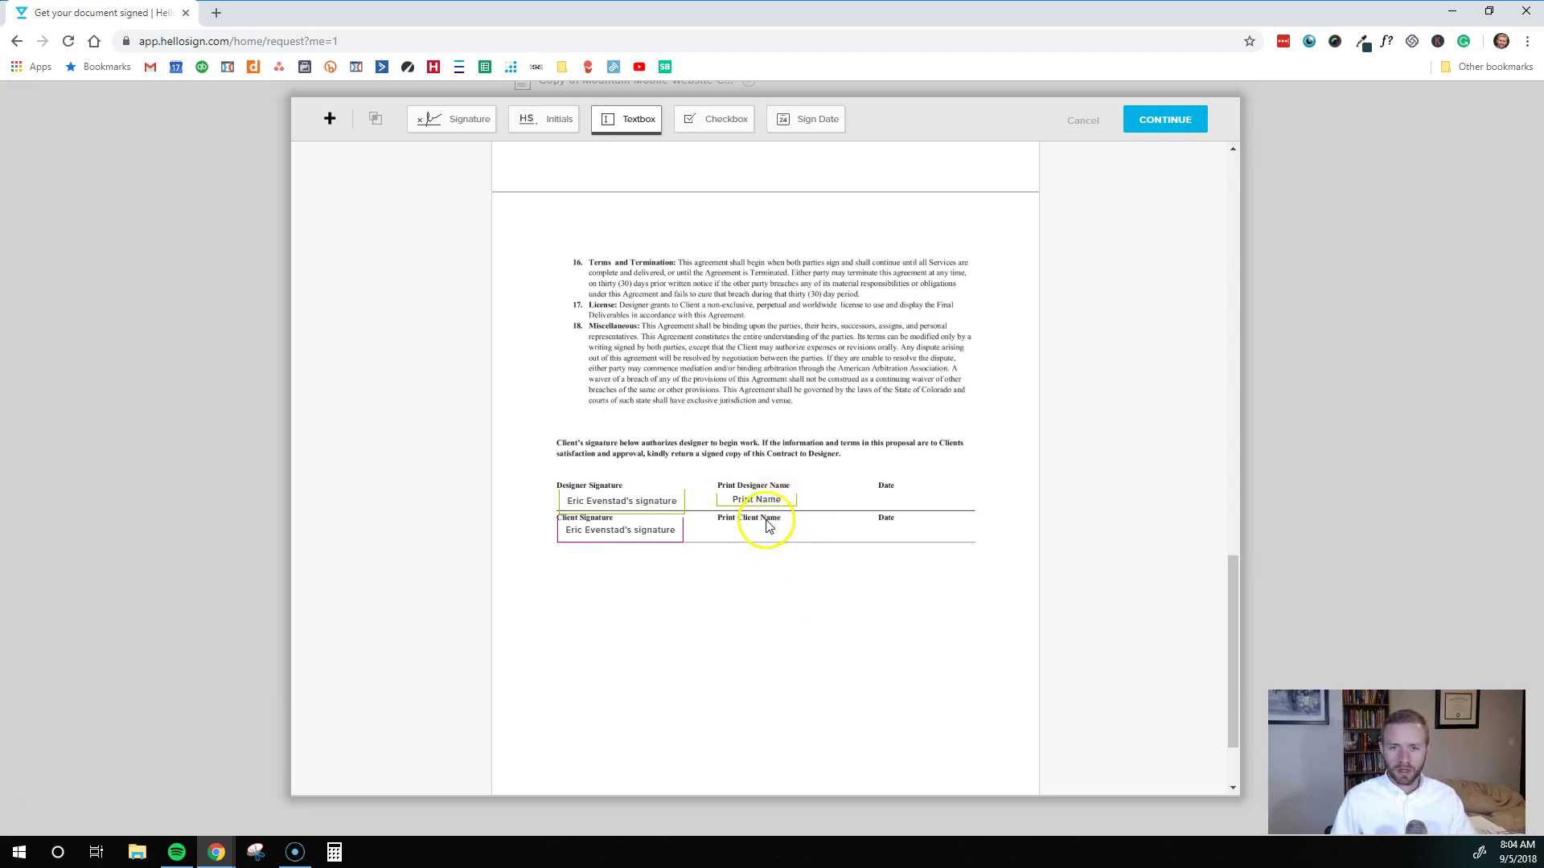
Add a text field on Print Client Name labelled 'Print Name'
{"action": "left_click", "coordinate": [616, 122]}
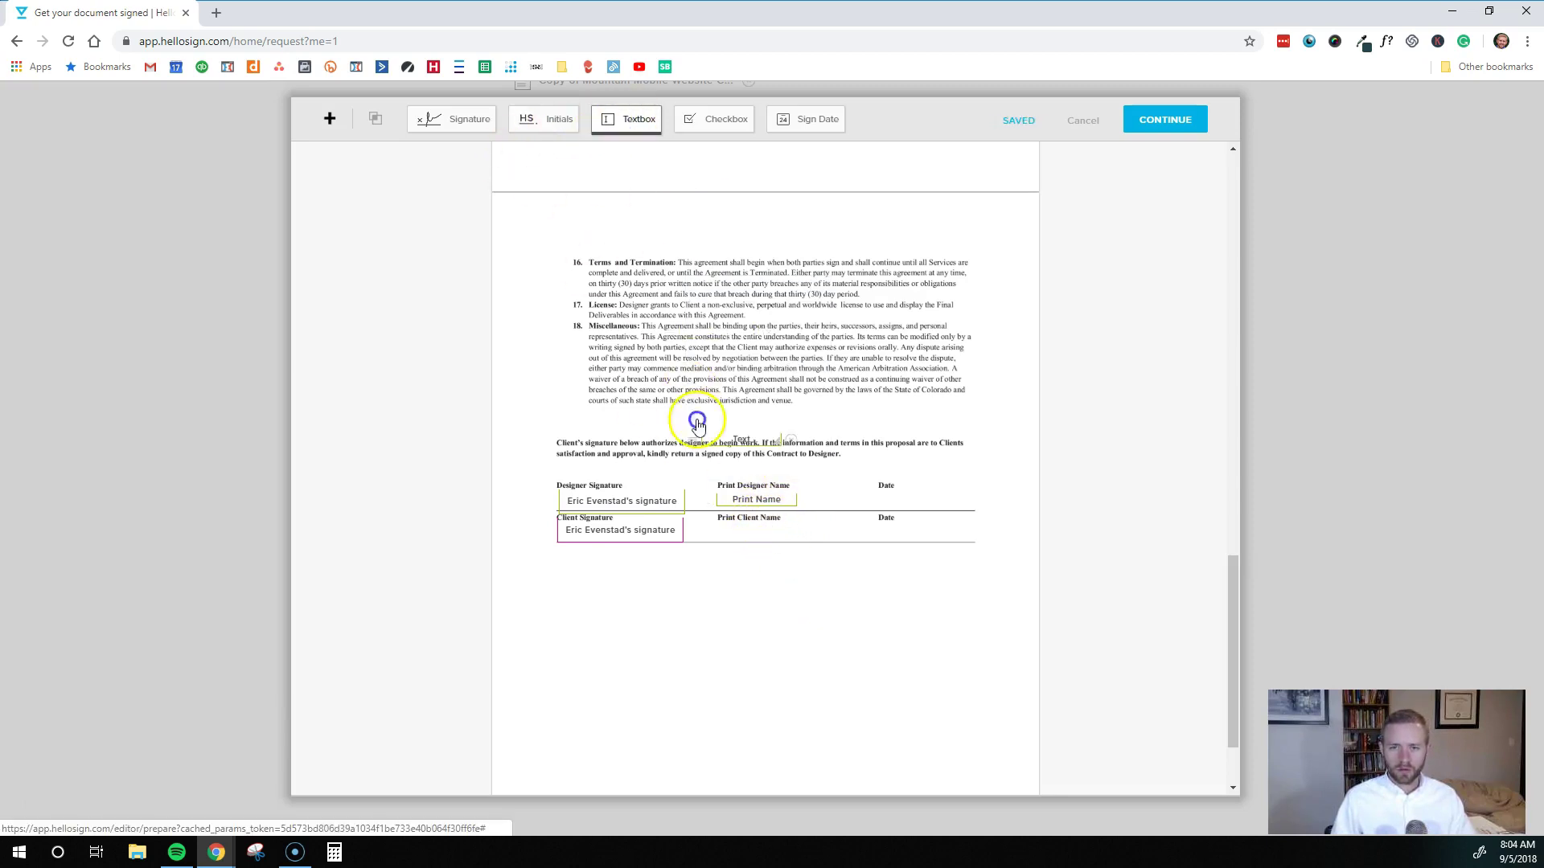
{"action": "left_click", "coordinate": [738, 534]}
{"action": "left_click", "coordinate": [729, 532]}
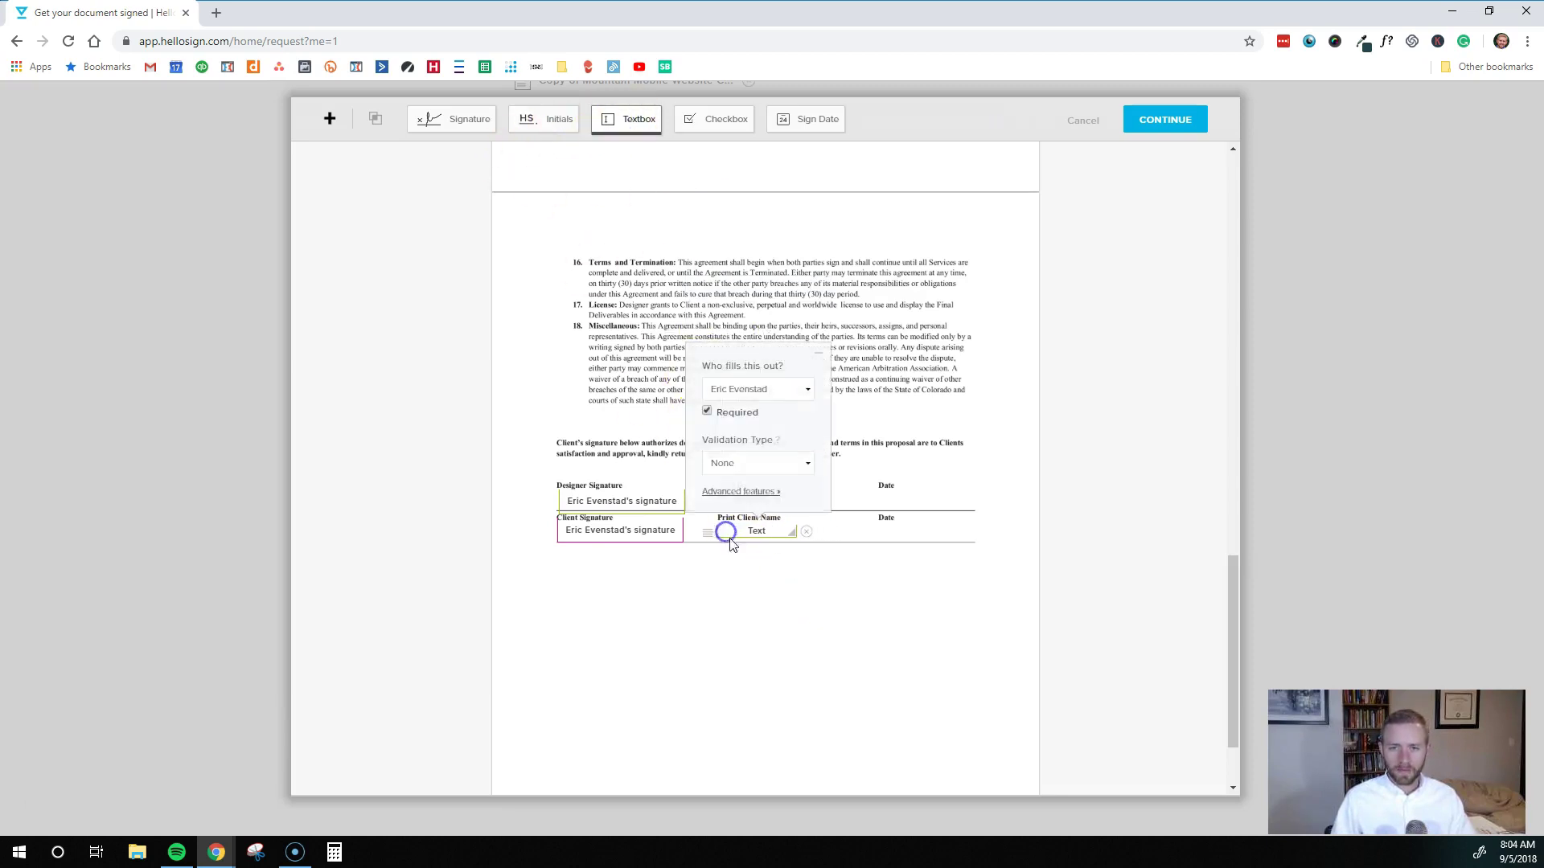
{"action": "left_click", "coordinate": [740, 485]}
{"action": "type", "text": "Print Name"}
{"action": "left_click", "coordinate": [734, 611]}
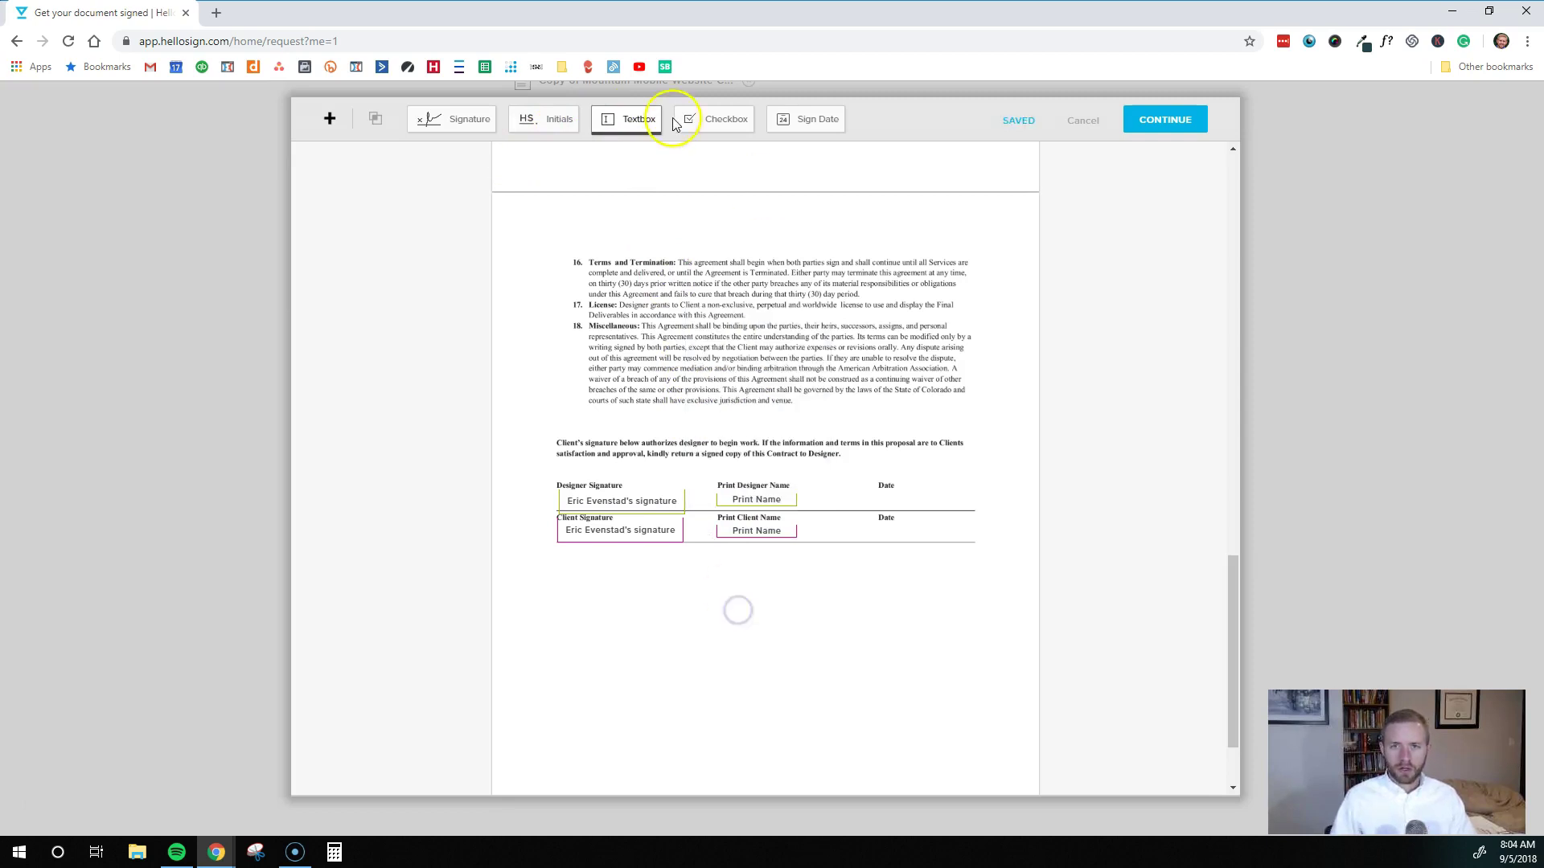
Add sign-date fields on both Date lines, for the first and second signers
{"action": "left_click", "coordinate": [815, 120]}
{"action": "left_click", "coordinate": [889, 502]}
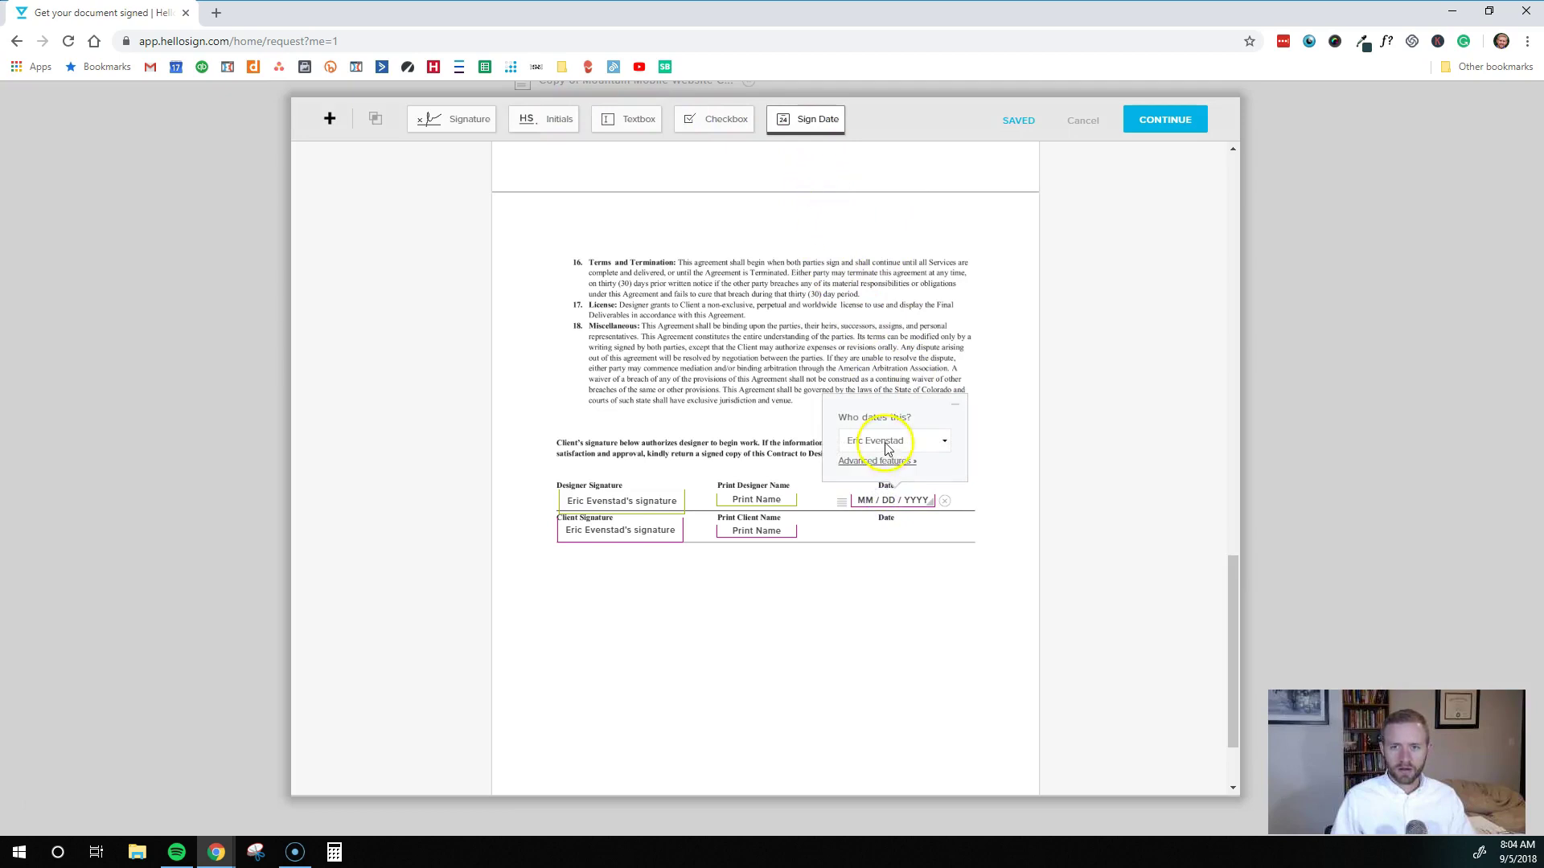
{"action": "left_click", "coordinate": [891, 441]}
{"action": "left_click", "coordinate": [881, 492]}
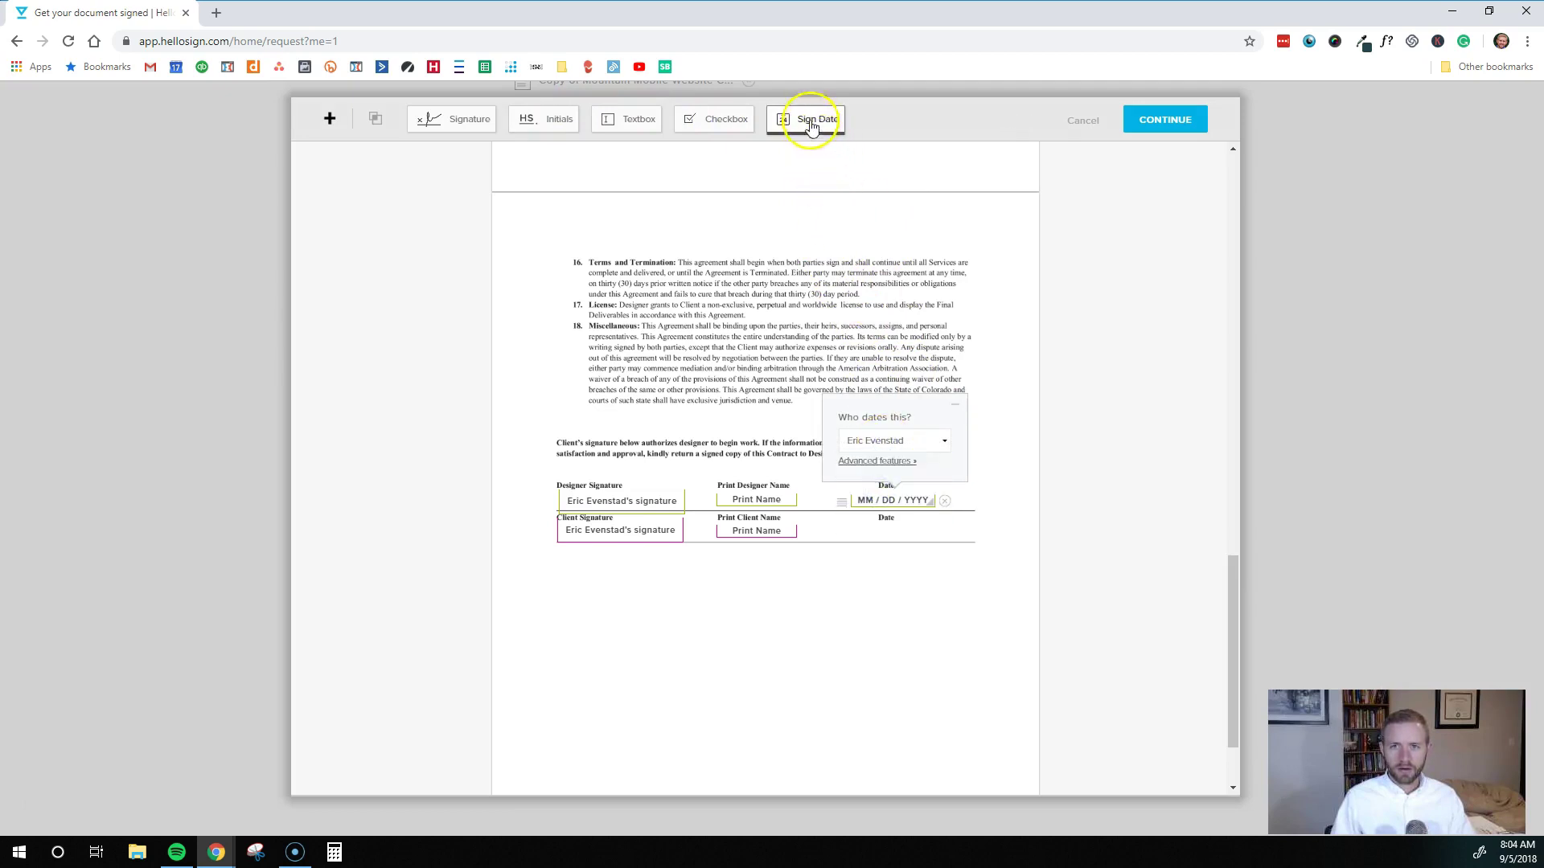
{"action": "left_click", "coordinate": [815, 121]}
{"action": "left_click", "coordinate": [883, 531]}
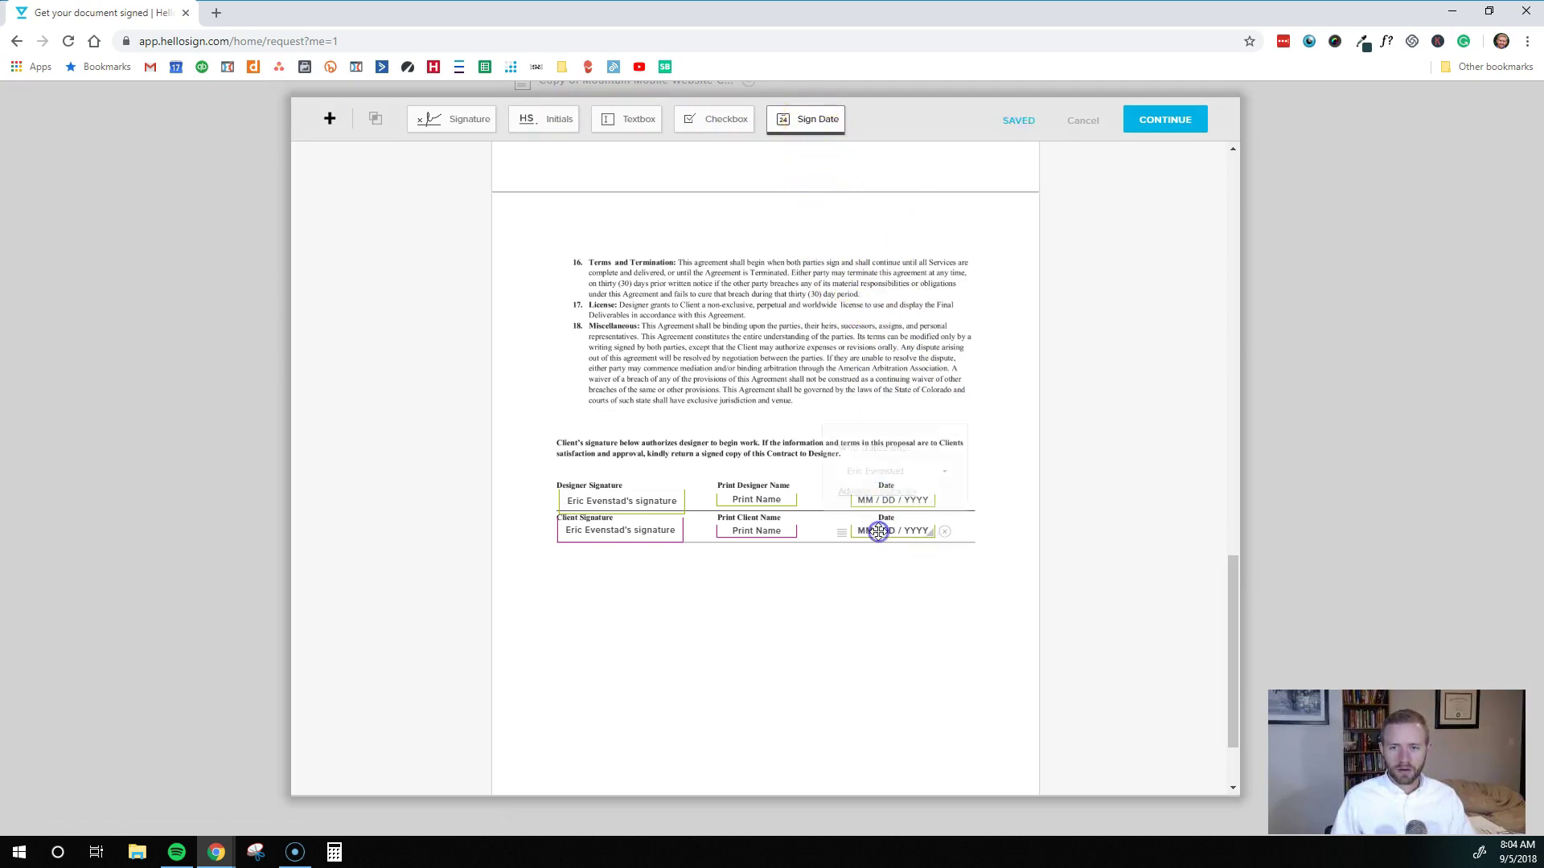
{"action": "left_click", "coordinate": [890, 470]}
{"action": "left_click", "coordinate": [884, 547]}
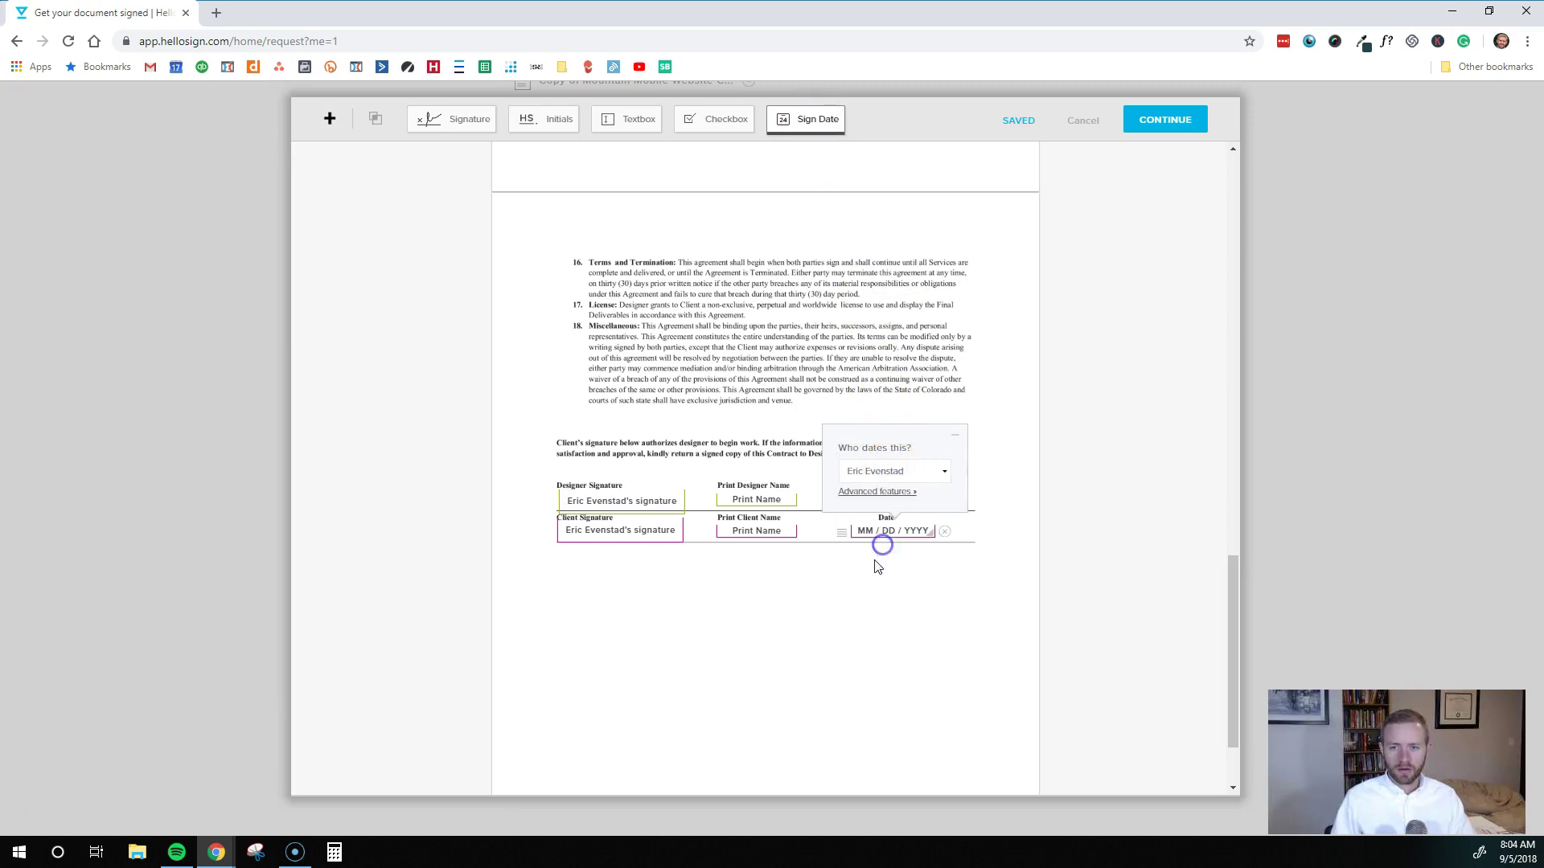
{"action": "left_click", "coordinate": [797, 622]}
Place an initials field beside the Fee line, assigned to the second signer
{"action": "scroll", "coordinate": [737, 604], "scroll_direction": "up", "scroll_amount": 15}
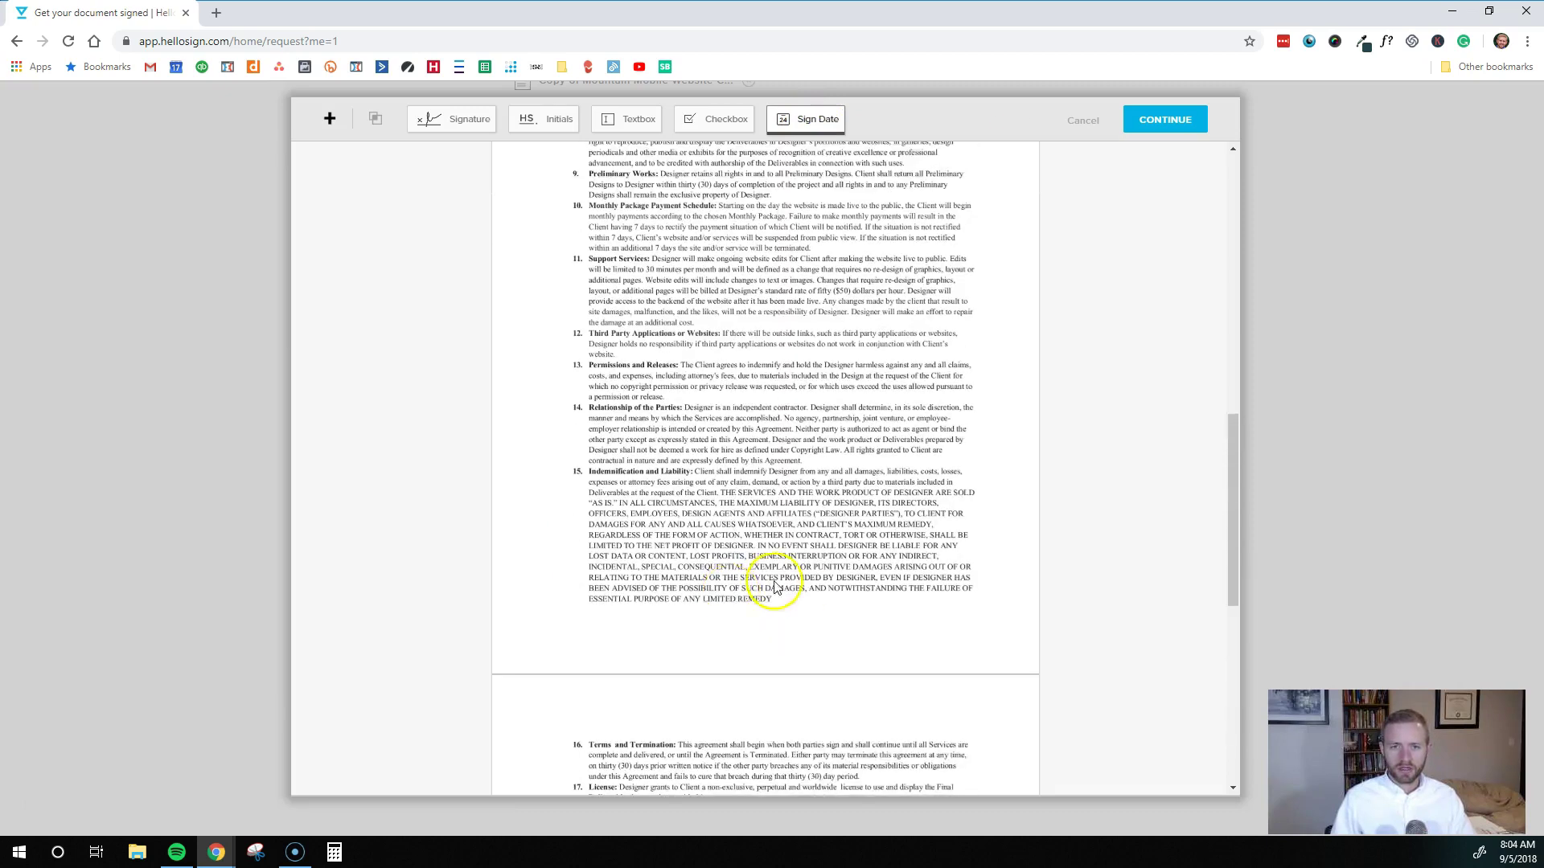
{"action": "scroll", "coordinate": [667, 305], "scroll_direction": "up", "scroll_amount": 5}
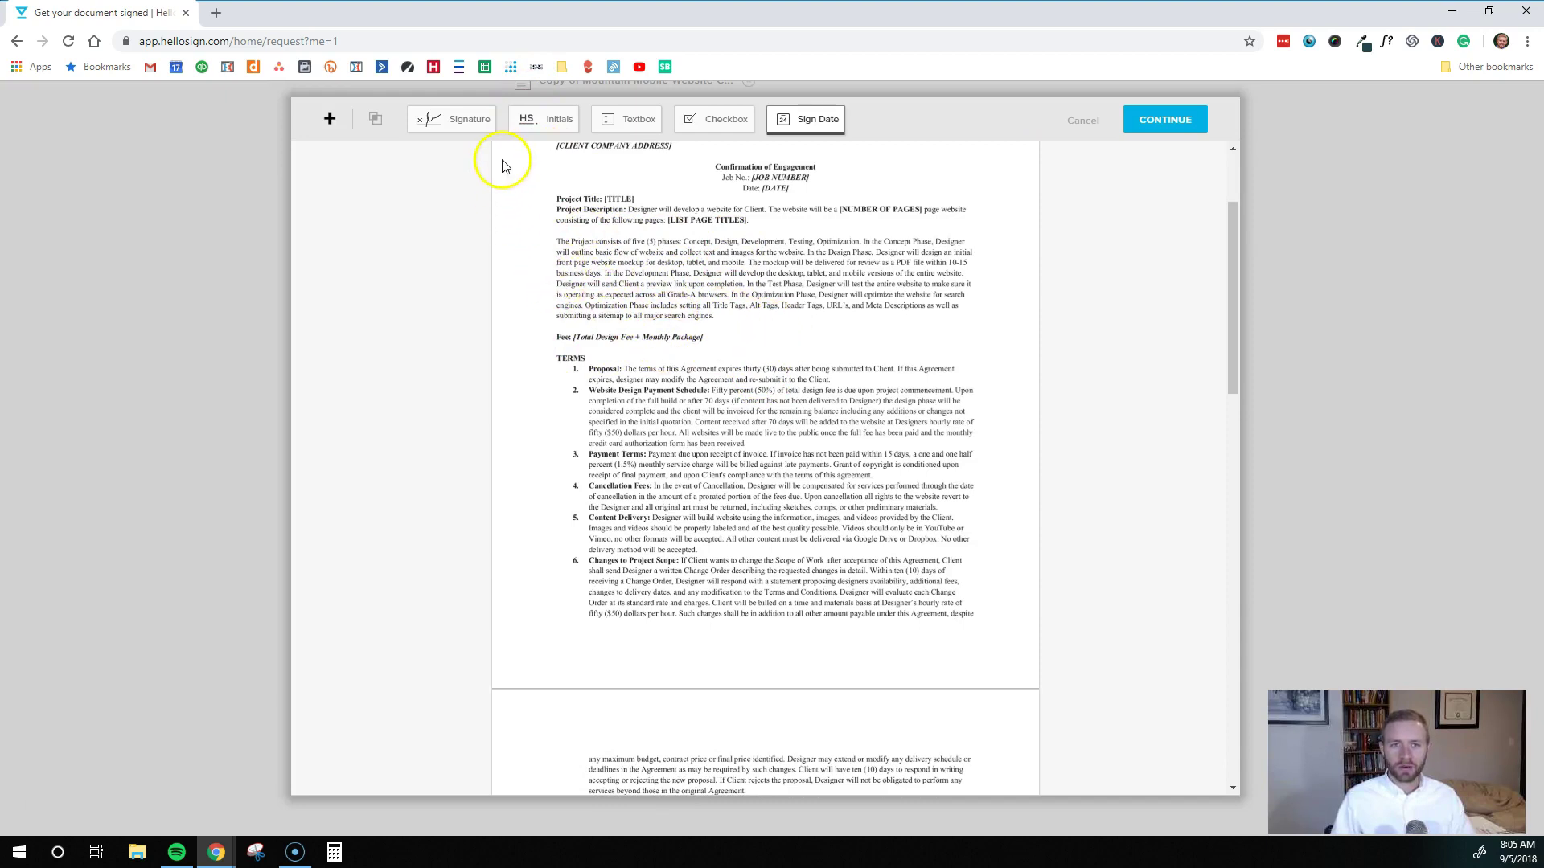
{"action": "left_click", "coordinate": [547, 127]}
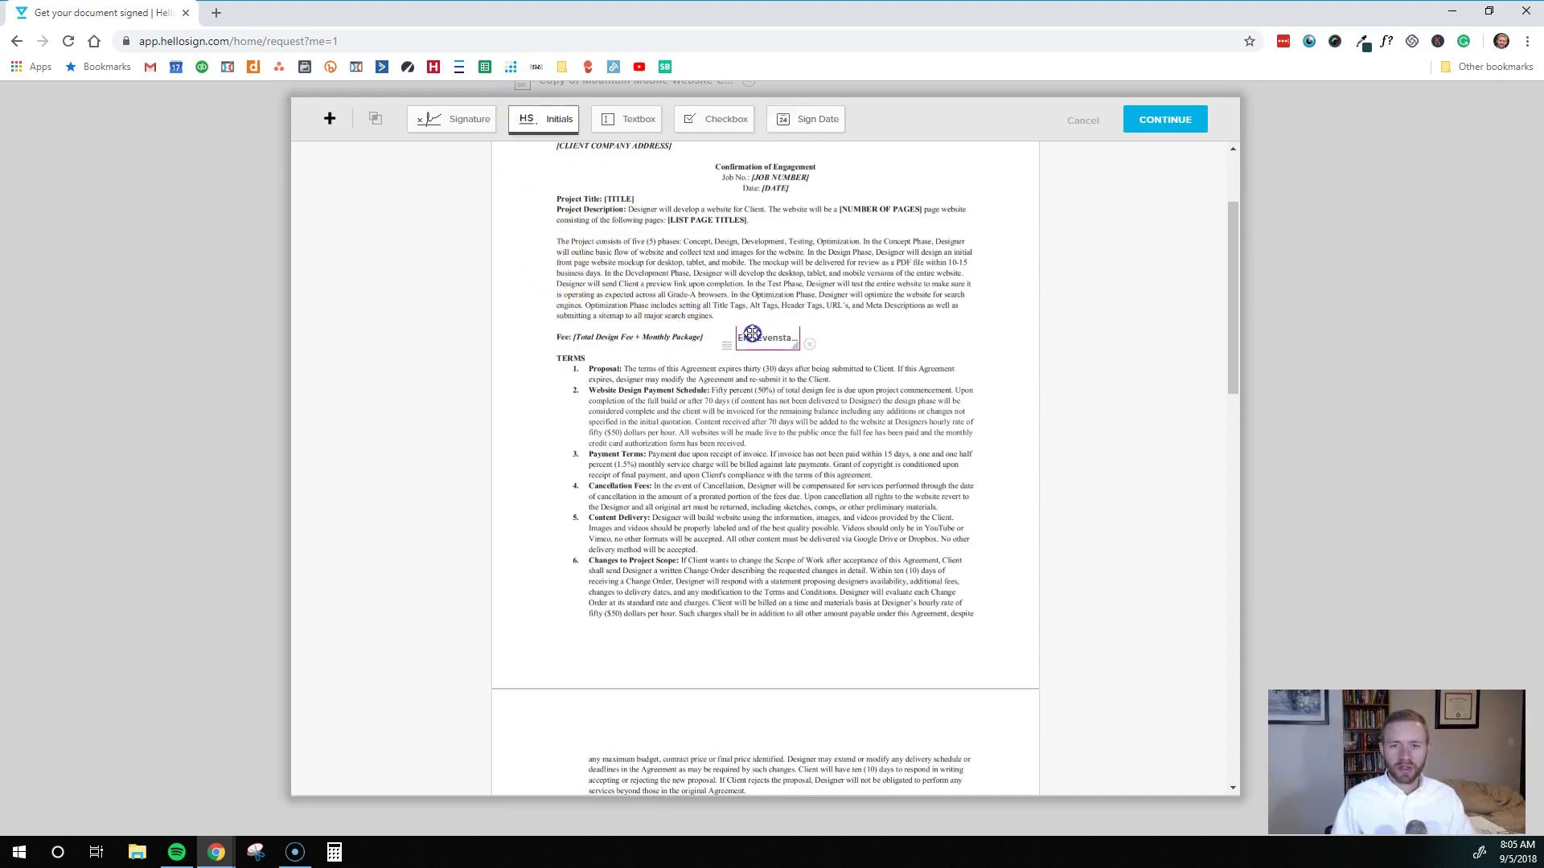
{"action": "left_click", "coordinate": [751, 332]}
{"action": "left_click", "coordinate": [768, 260]}
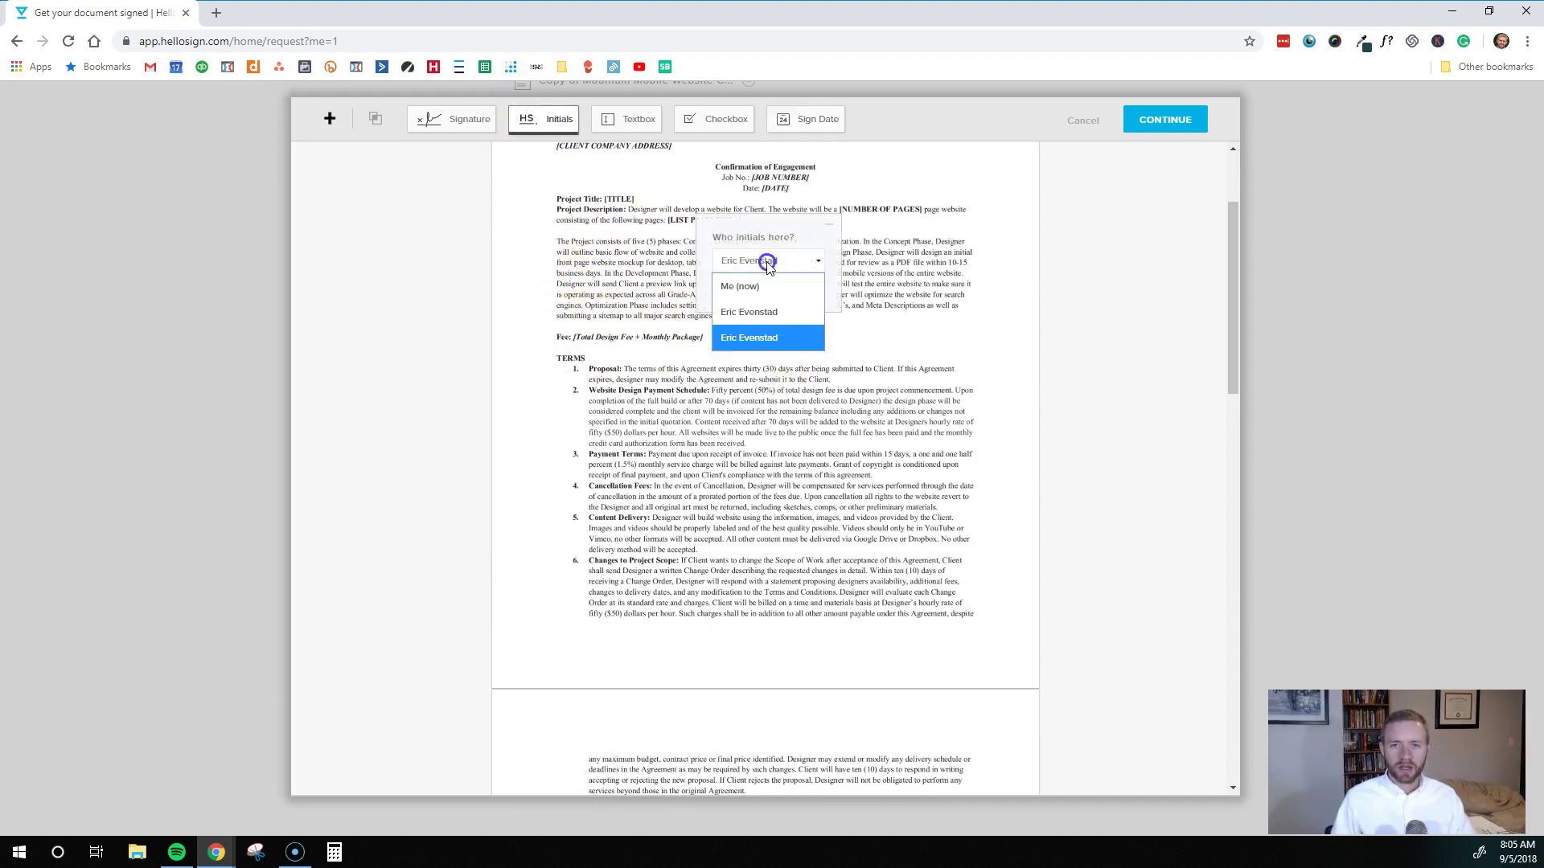
{"action": "left_click", "coordinate": [760, 340]}
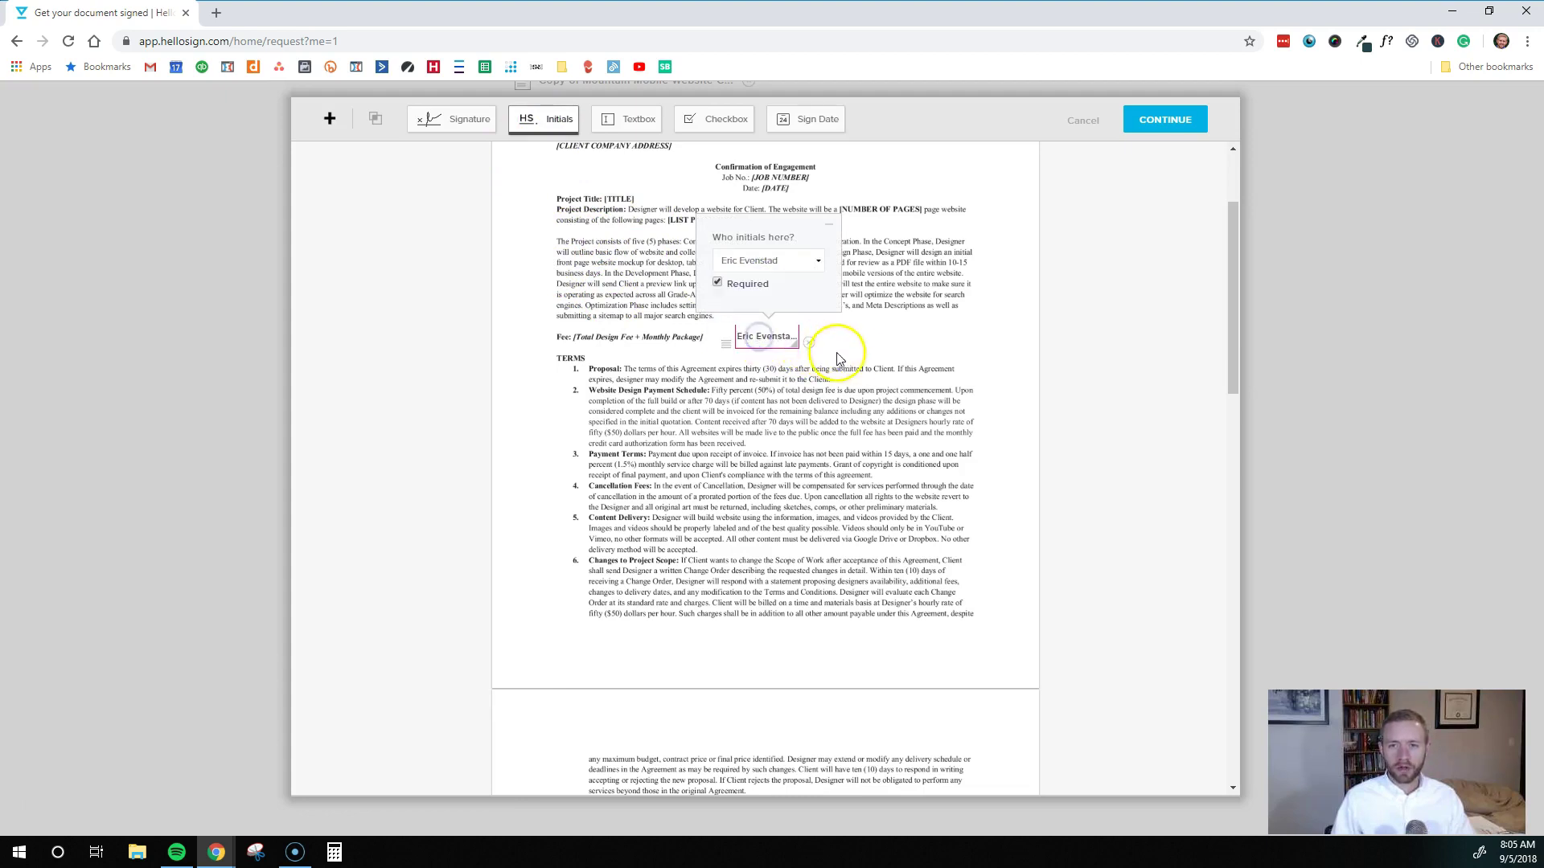
{"action": "left_click", "coordinate": [886, 344]}
{"action": "scroll", "coordinate": [895, 427], "scroll_direction": "up", "scroll_amount": 2}
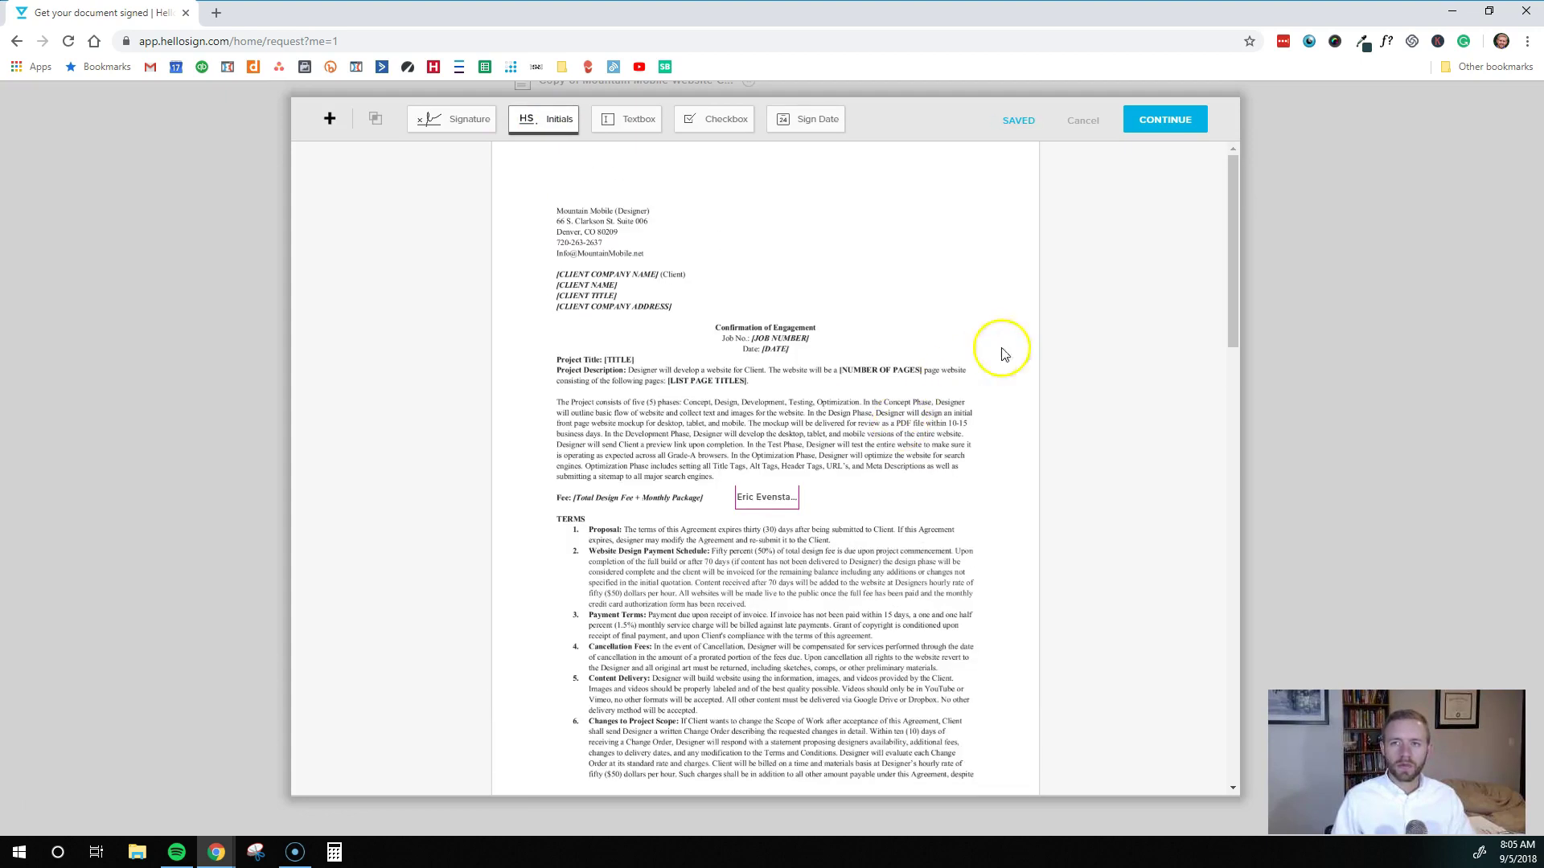
Send the request titled 'Website Contract for client name' with message 'Here is the contract. Please read and sign.'
{"action": "left_click", "coordinate": [1165, 121]}
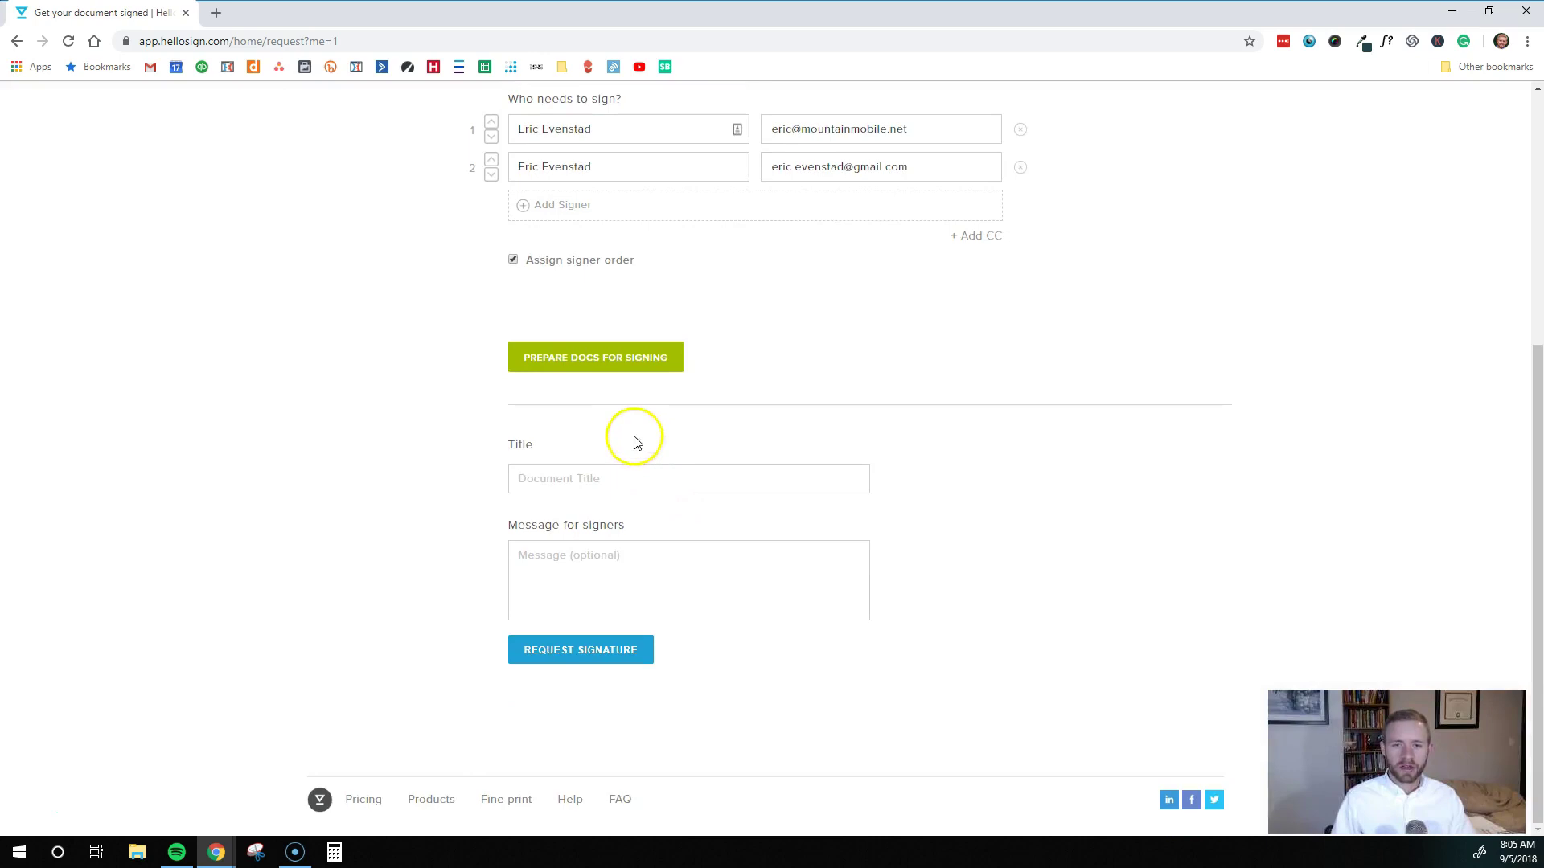
{"action": "left_click", "coordinate": [570, 480]}
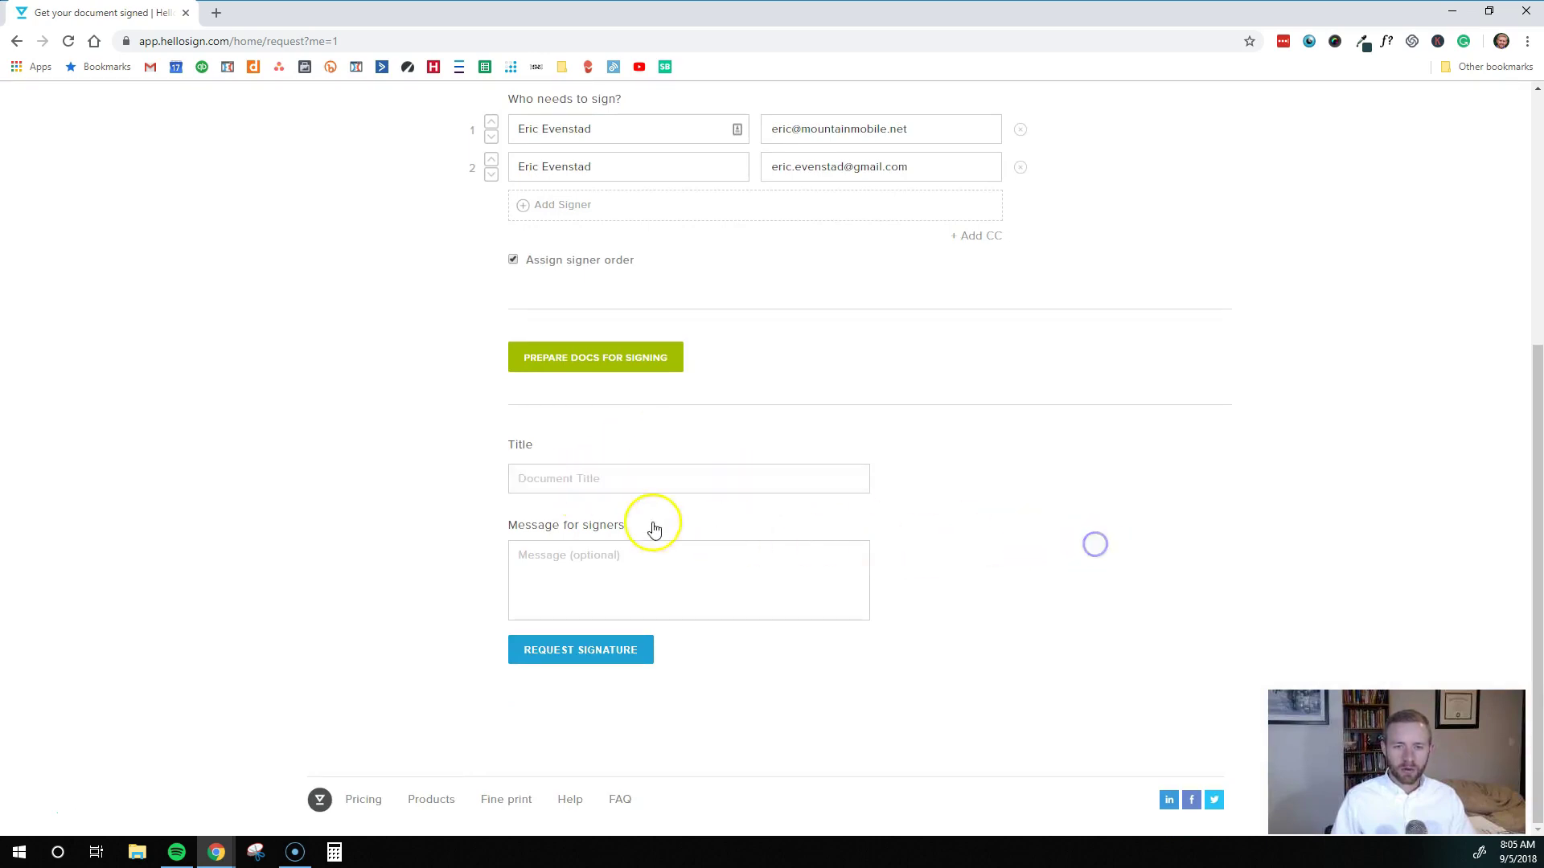
{"action": "type", "text": "Website Contract for client name"}
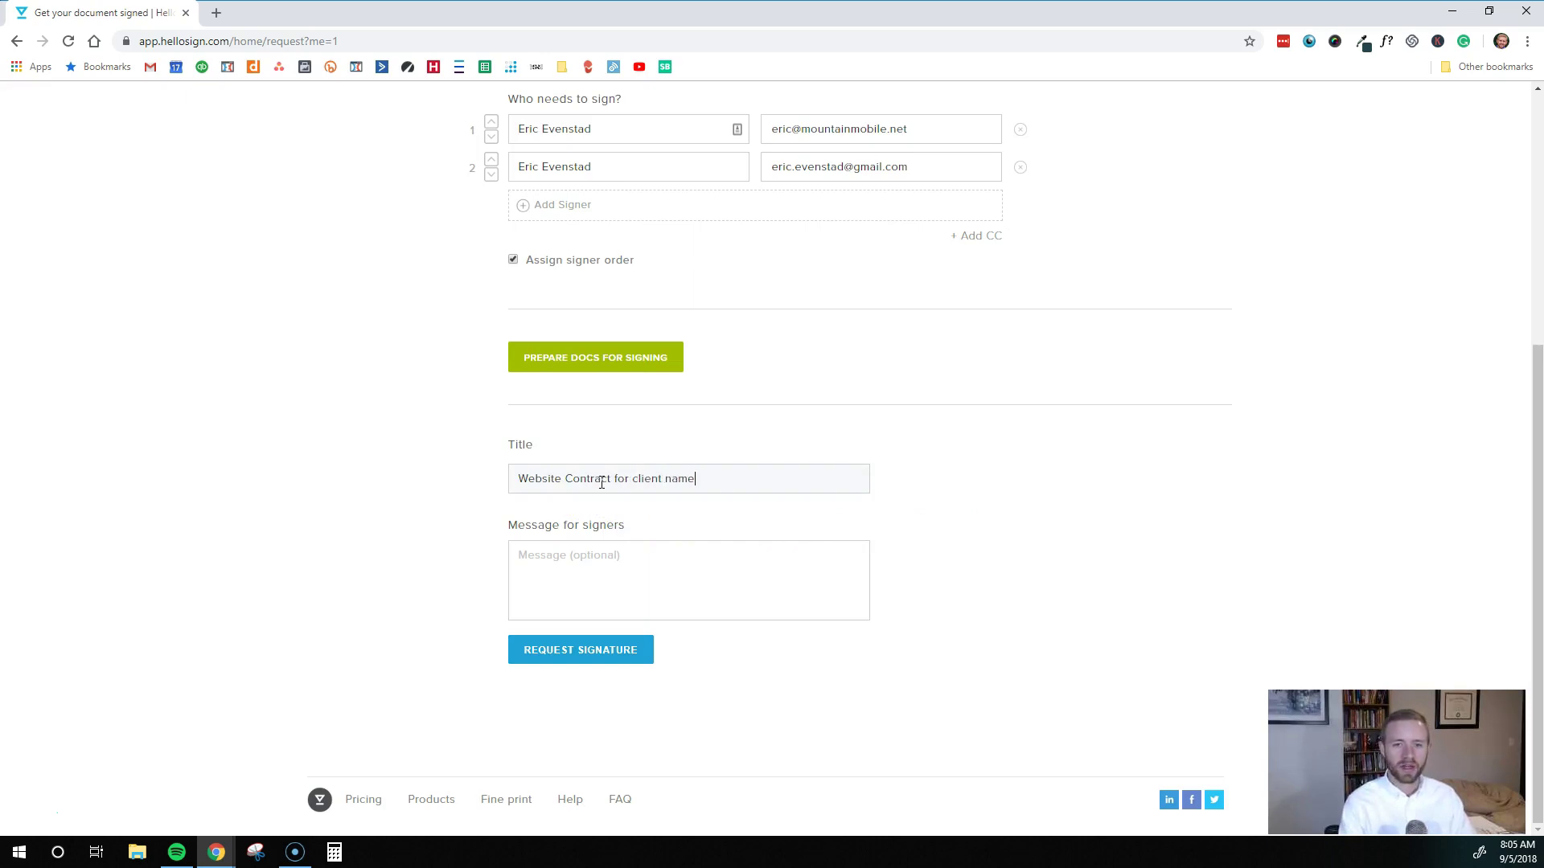
{"action": "key", "text": "Tab"}
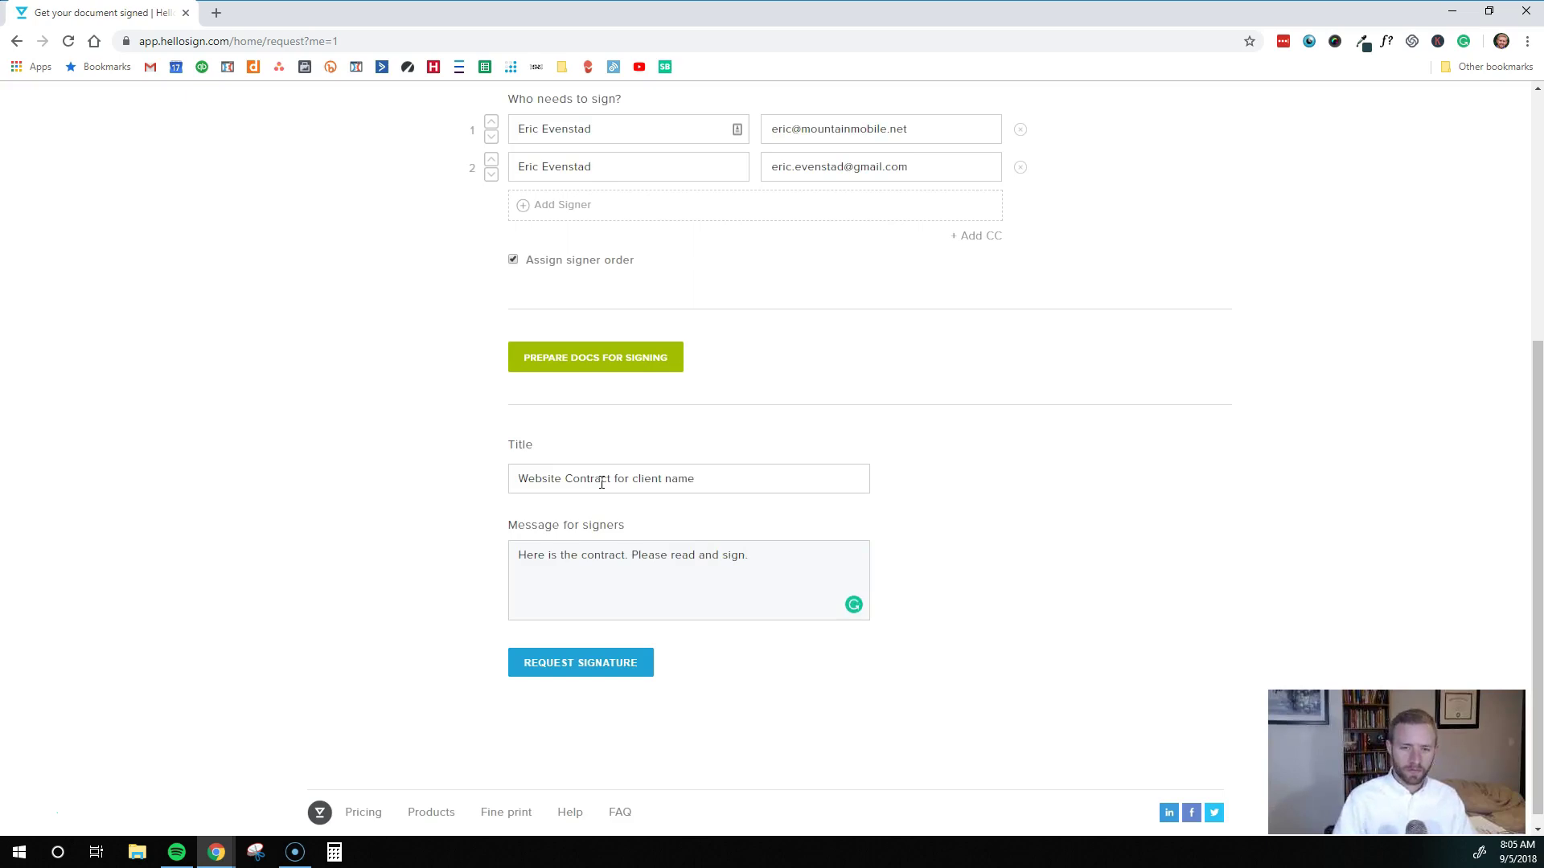
{"action": "left_click", "coordinate": [555, 669]}
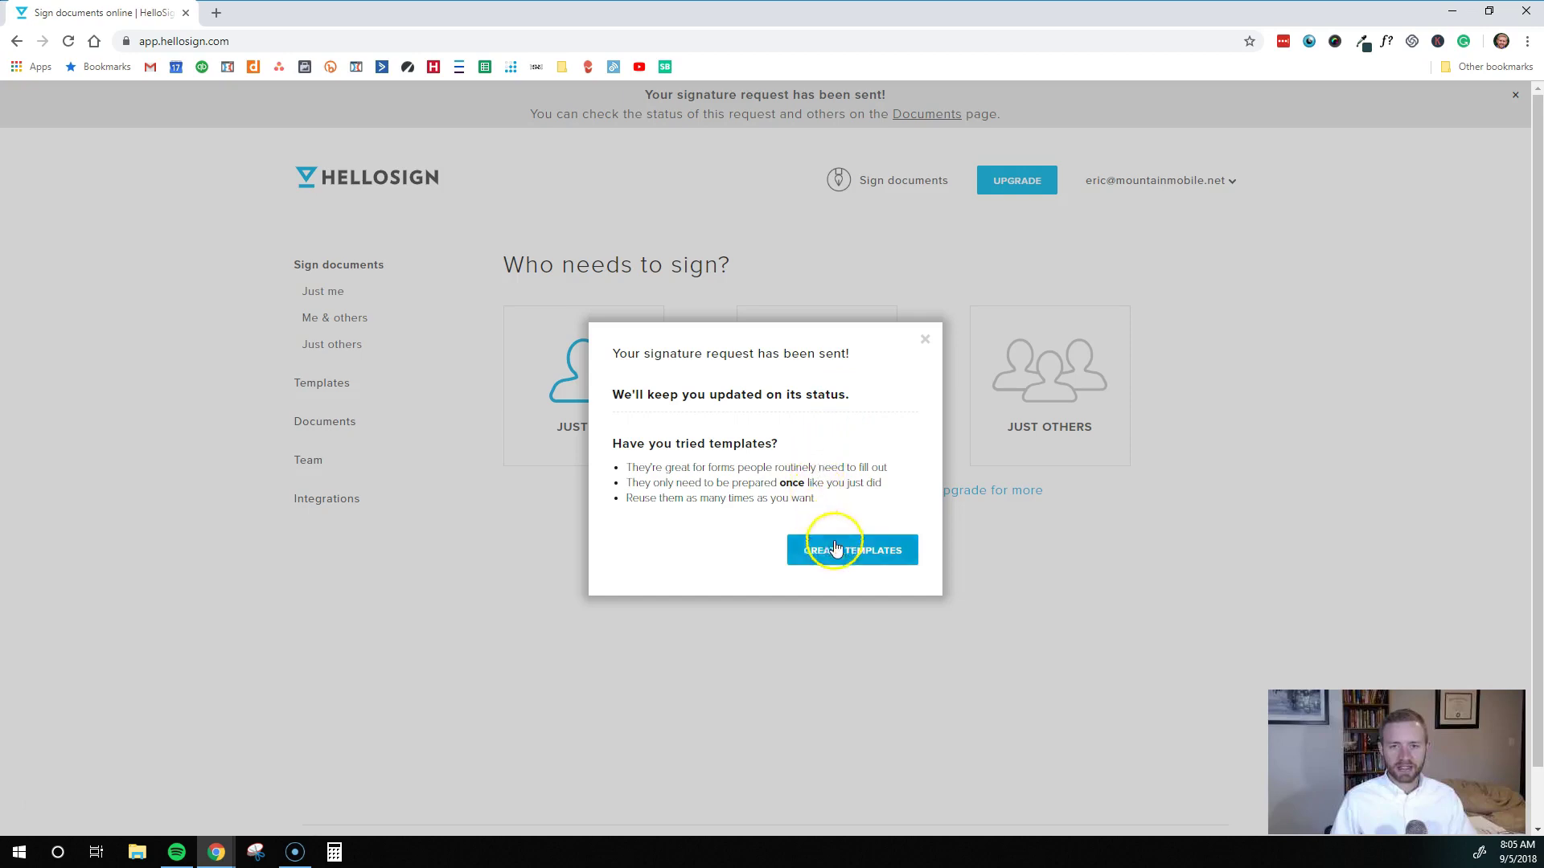
Dismiss the confirmation and view the contract in the Documents list
{"action": "left_click", "coordinate": [925, 340]}
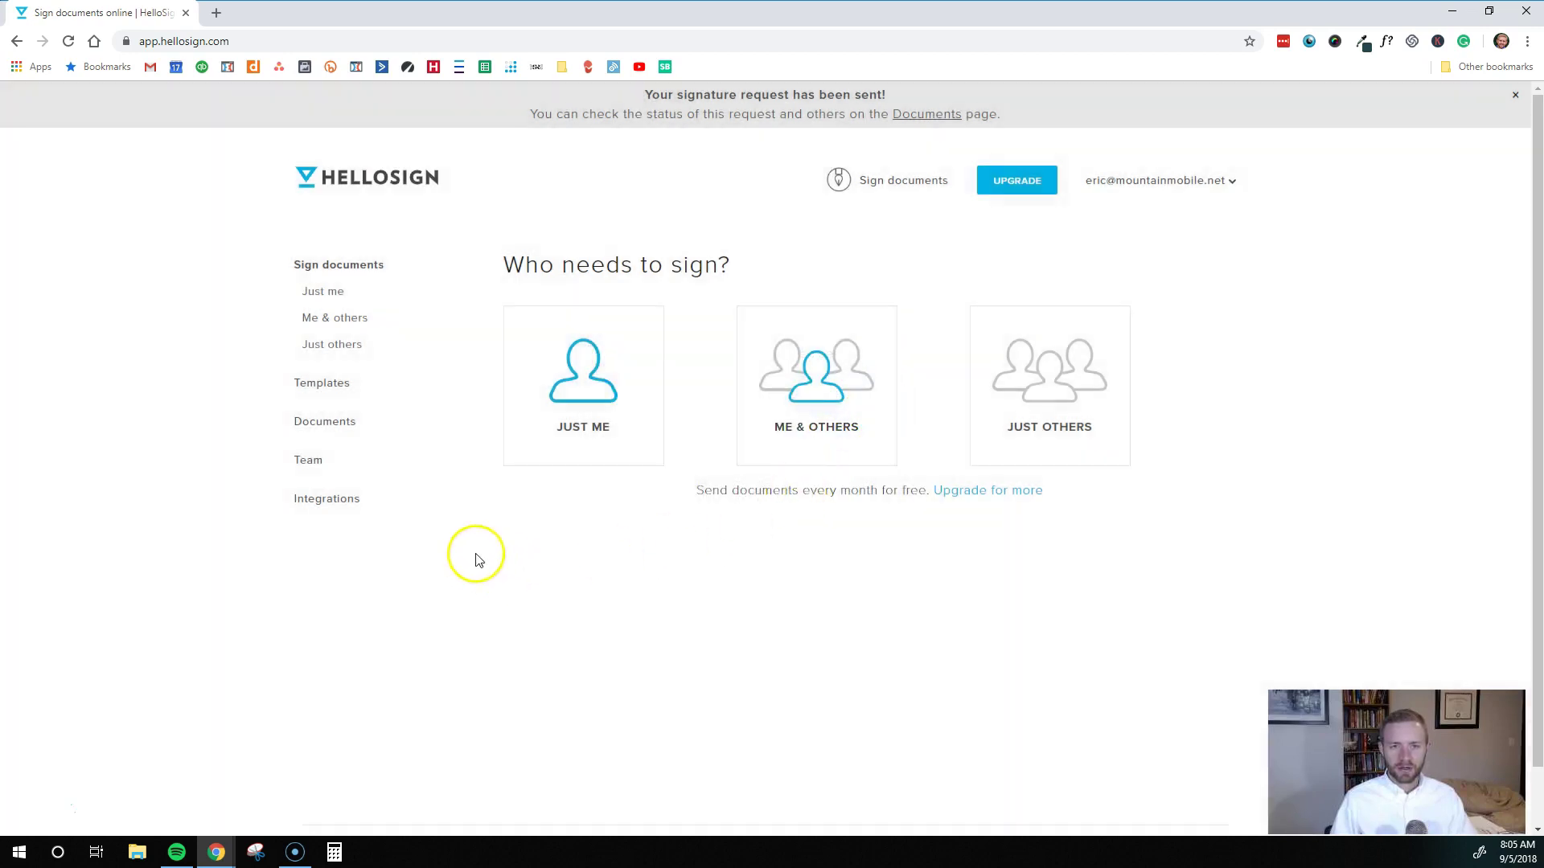
{"action": "left_click", "coordinate": [333, 429]}
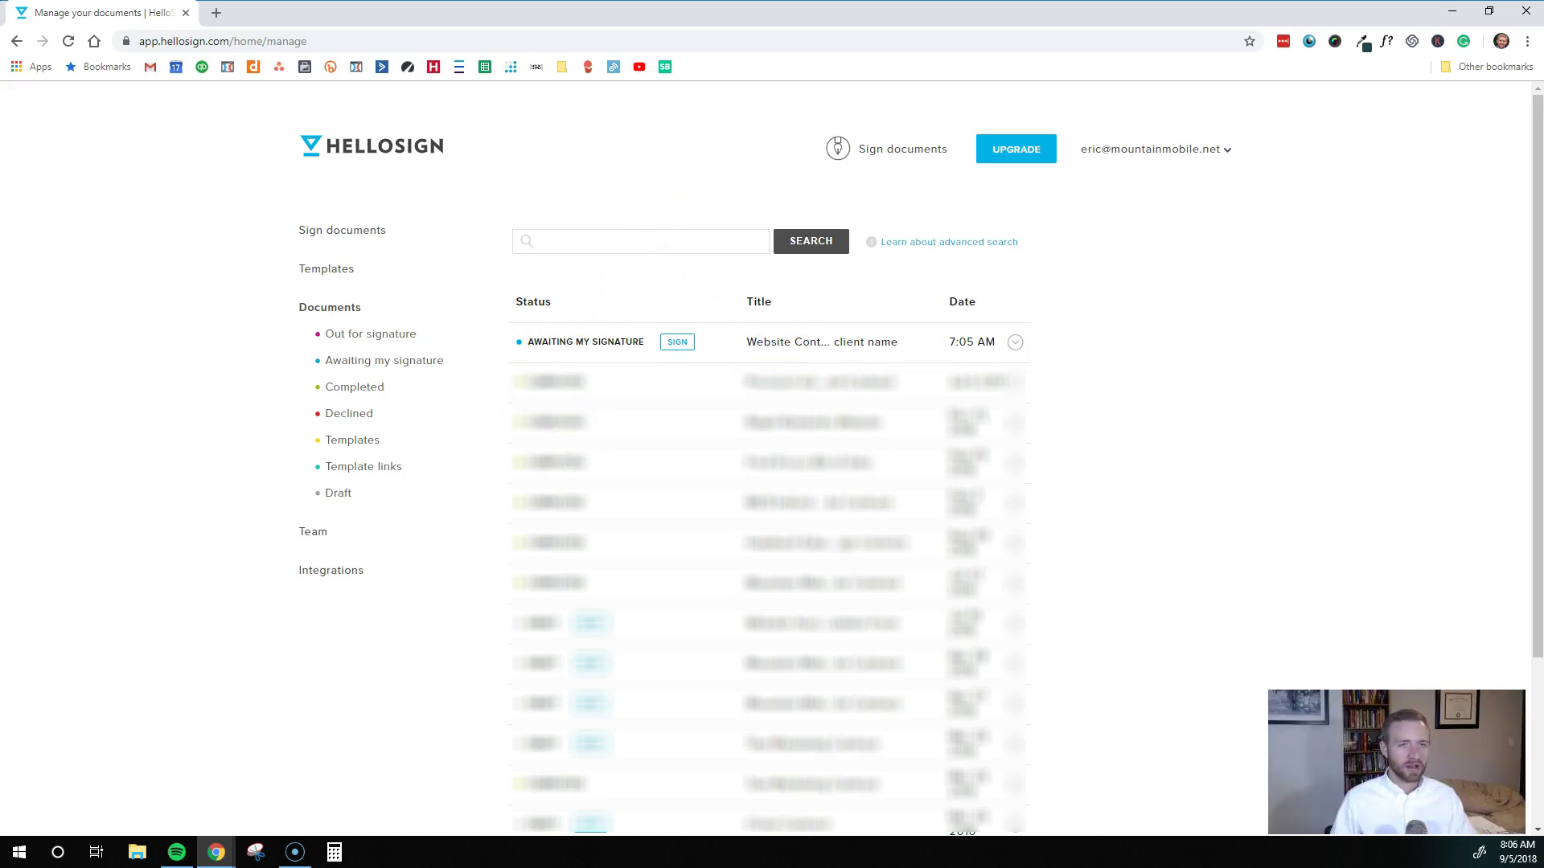
Open the website contract's signature-request email in Gmail
{"action": "left_click_drag", "start_coordinate": [81, 32], "coordinate": [241, 20]}
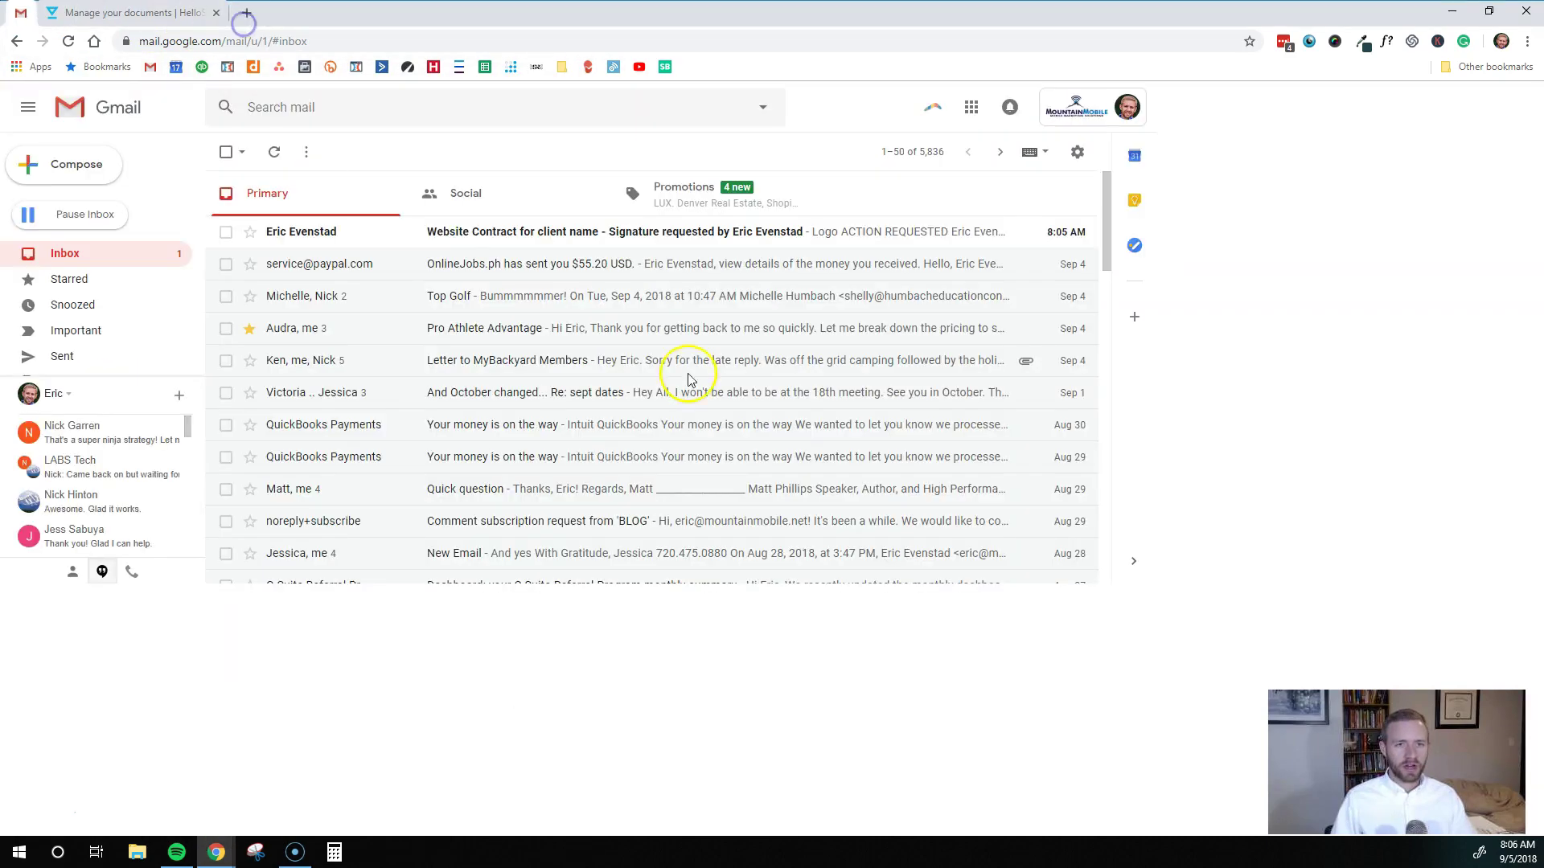
{"action": "left_click", "coordinate": [593, 241]}
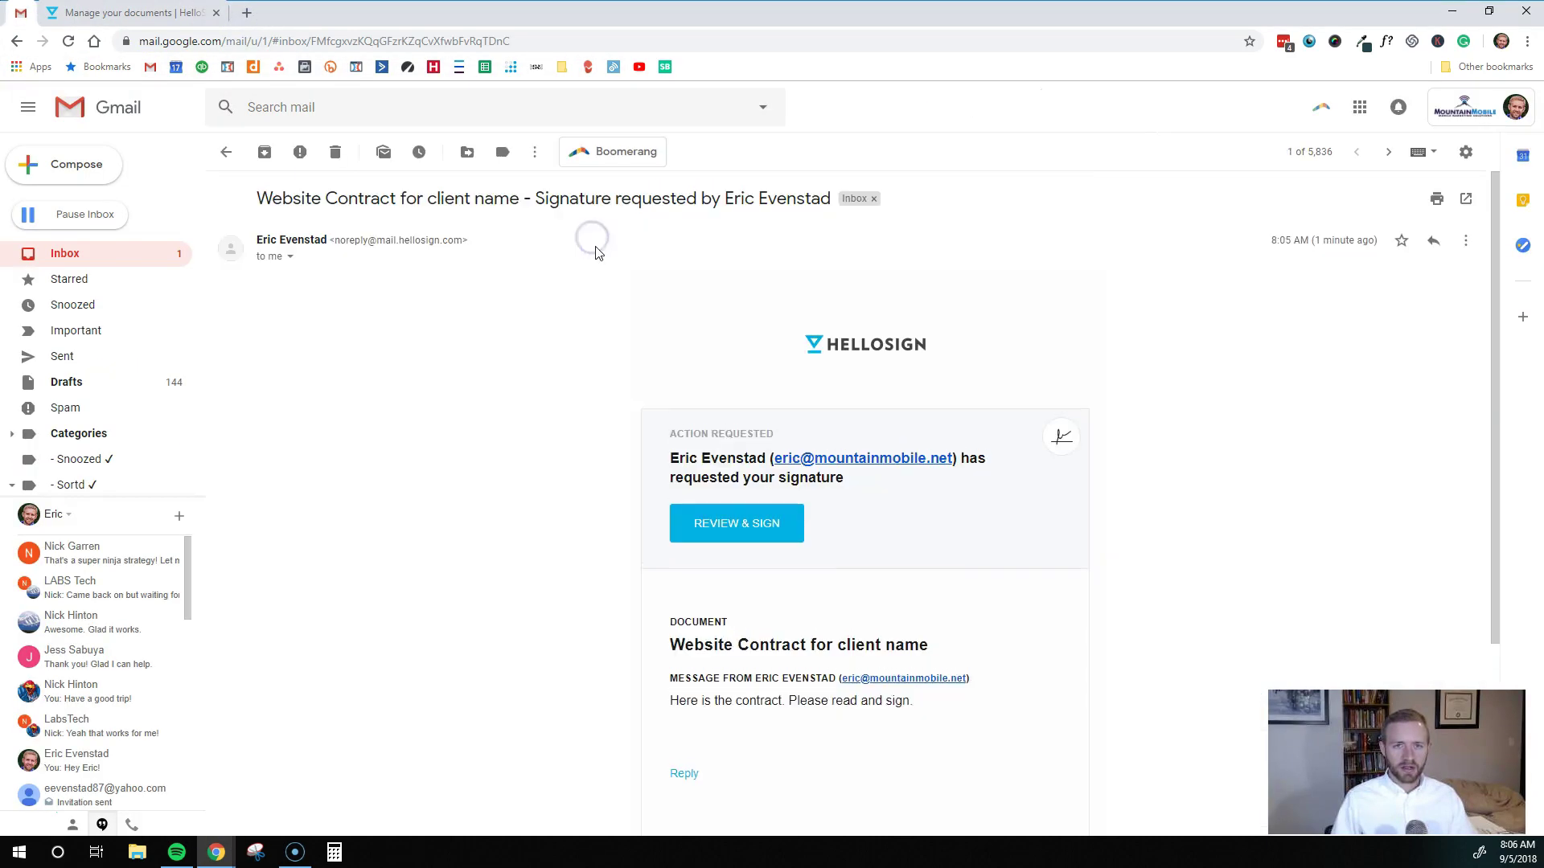
{"action": "scroll", "coordinate": [690, 360], "scroll_direction": "down", "scroll_amount": 1}
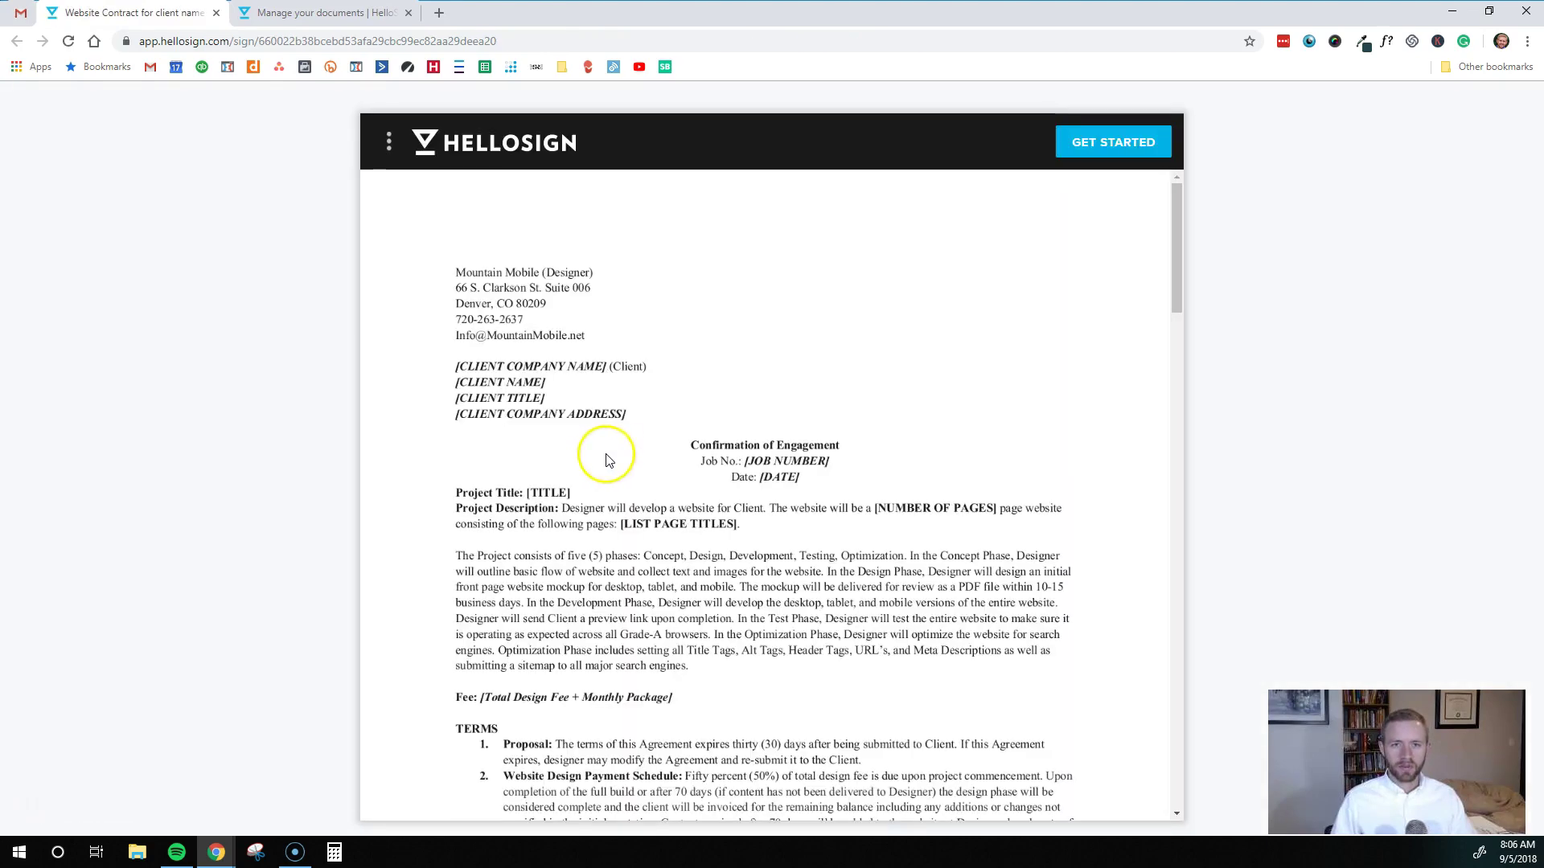
Insert the first saved signature on the Designer Signature line
{"action": "scroll", "coordinate": [636, 338], "scroll_direction": "down", "scroll_amount": 20}
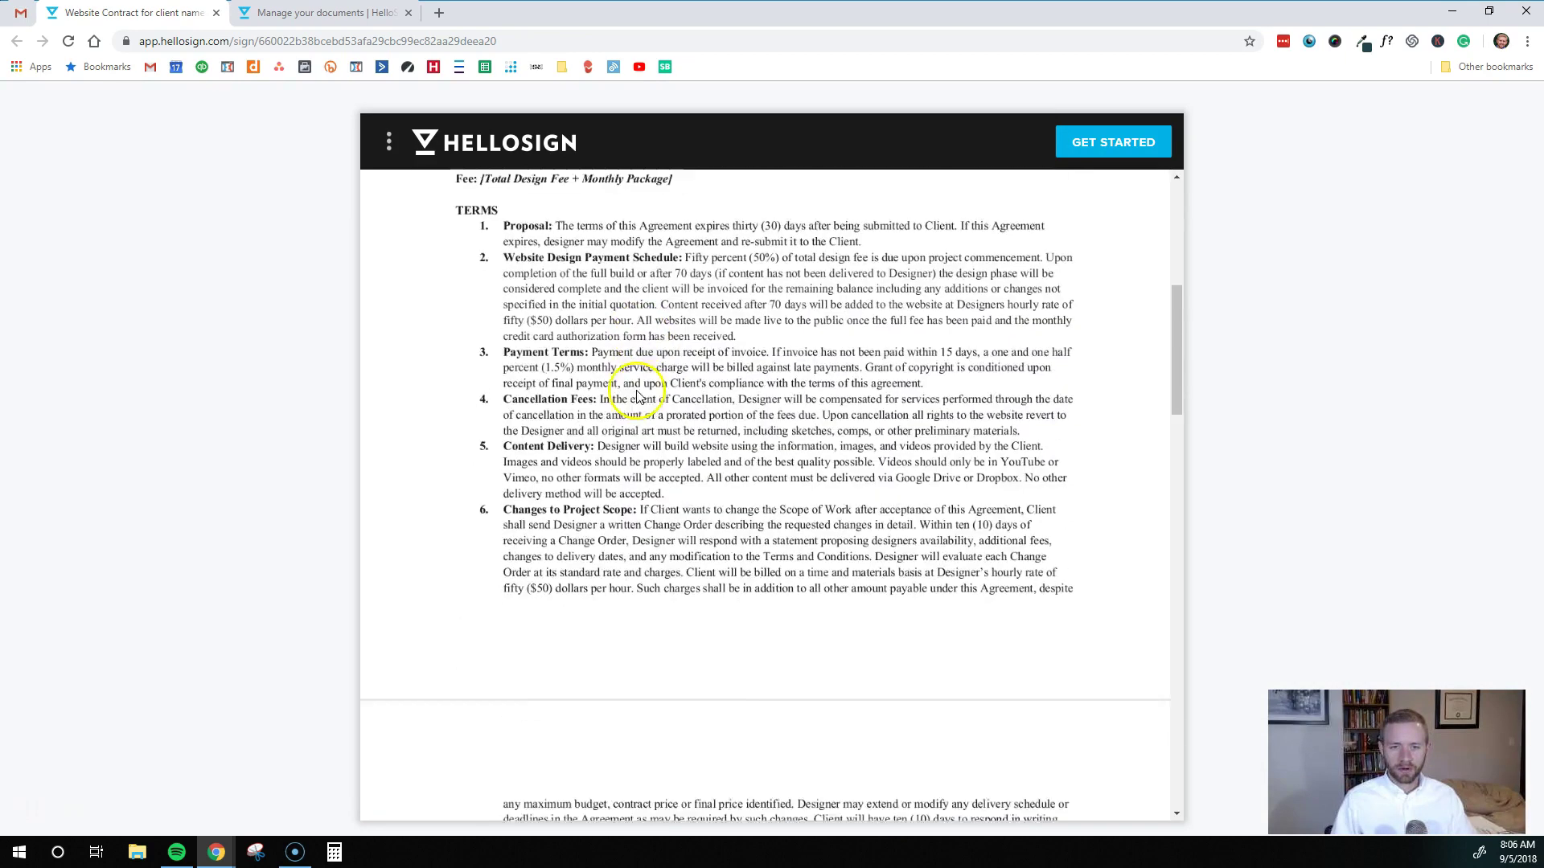
{"action": "scroll", "coordinate": [643, 423], "scroll_direction": "down", "scroll_amount": 7}
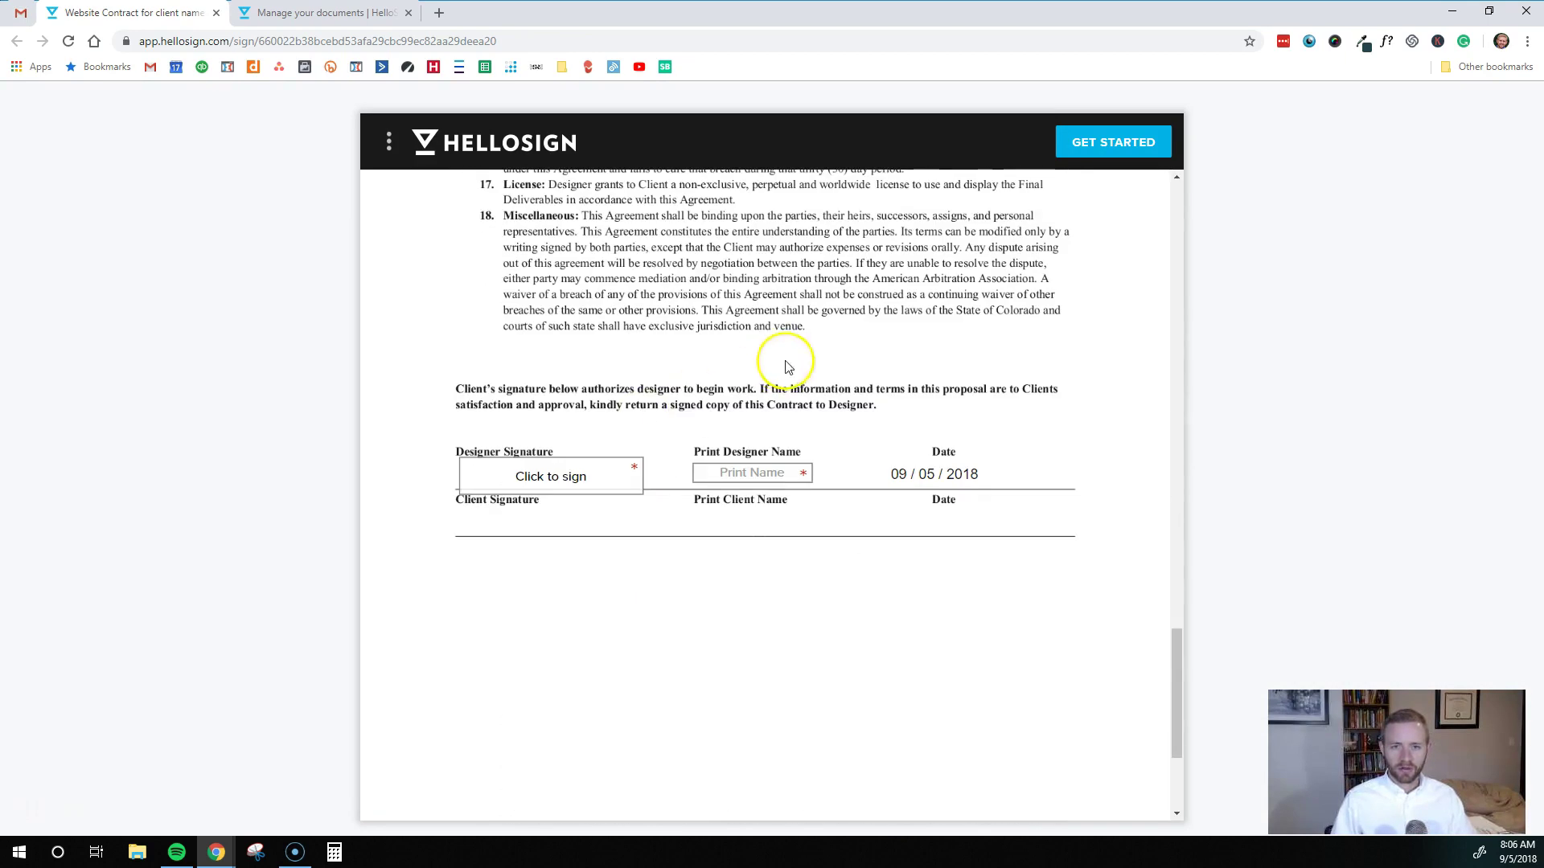
{"action": "left_click", "coordinate": [553, 476]}
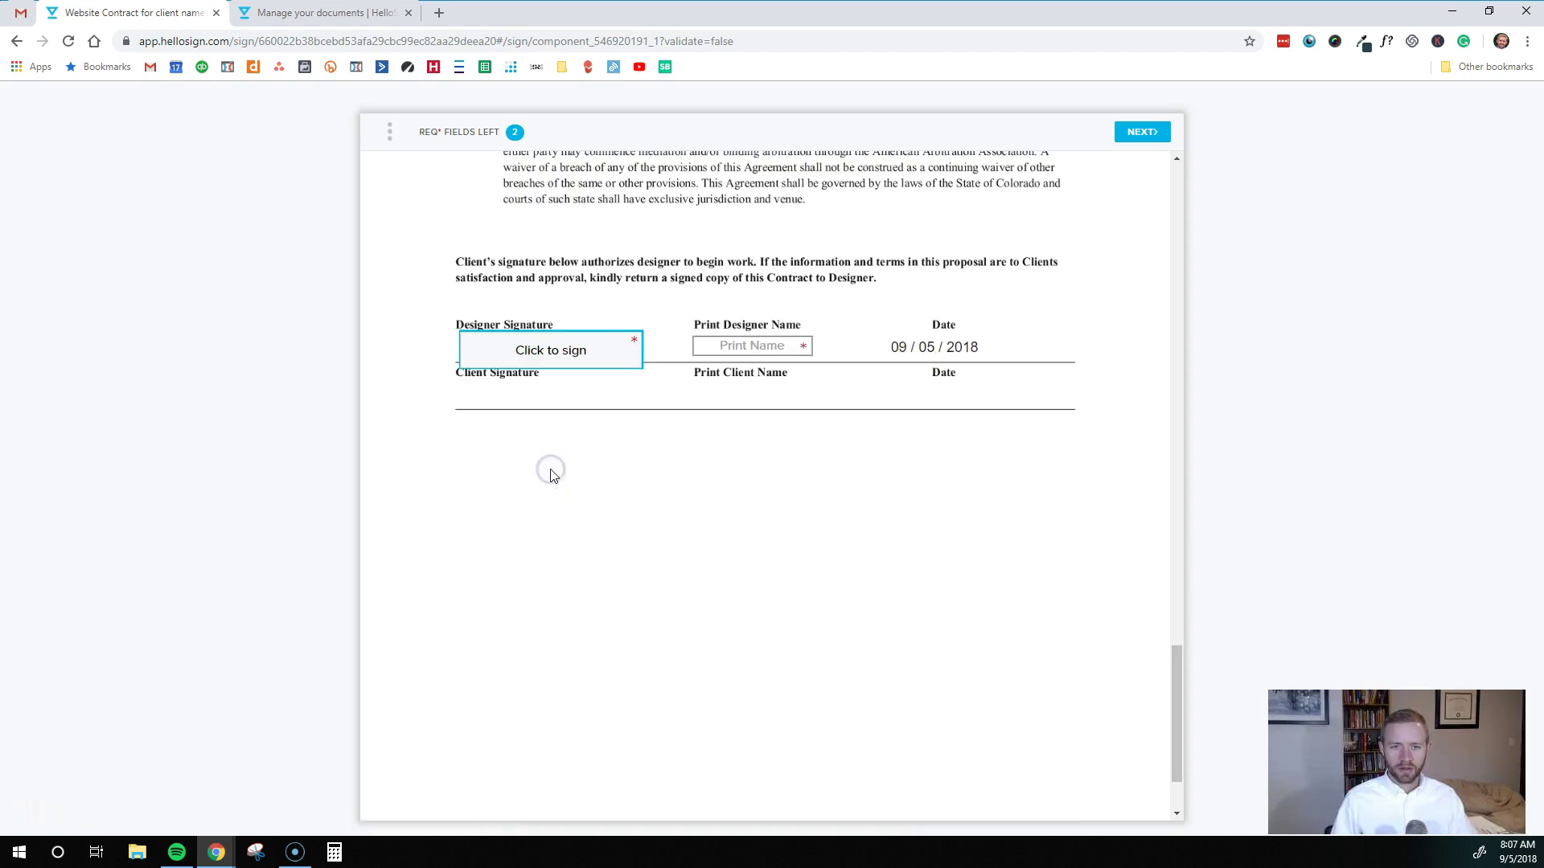
{"action": "left_click", "coordinate": [561, 359]}
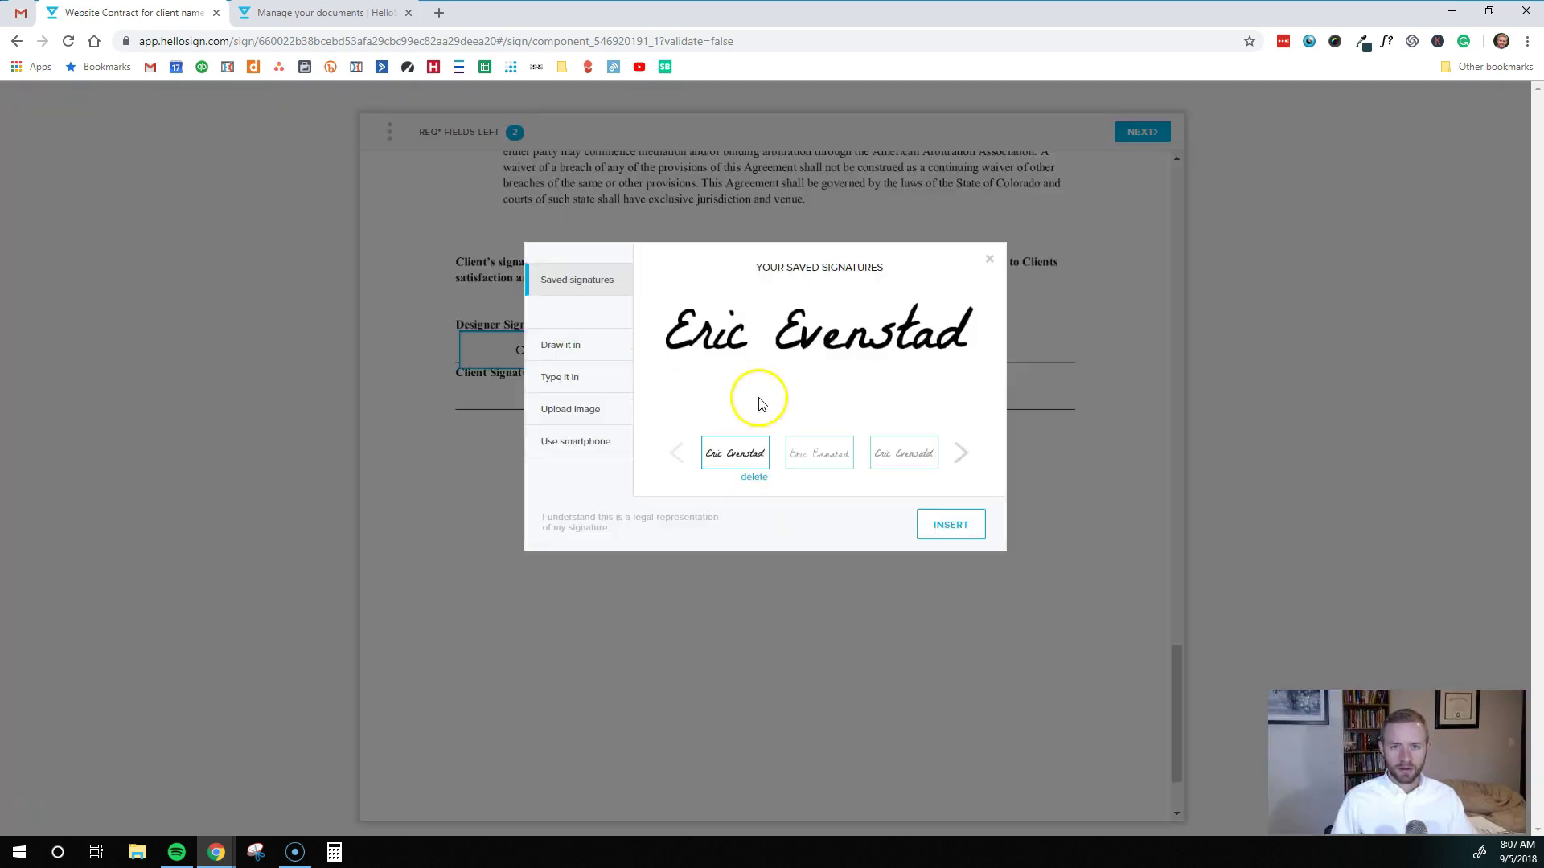
{"action": "left_click", "coordinate": [814, 458]}
{"action": "left_click", "coordinate": [908, 454]}
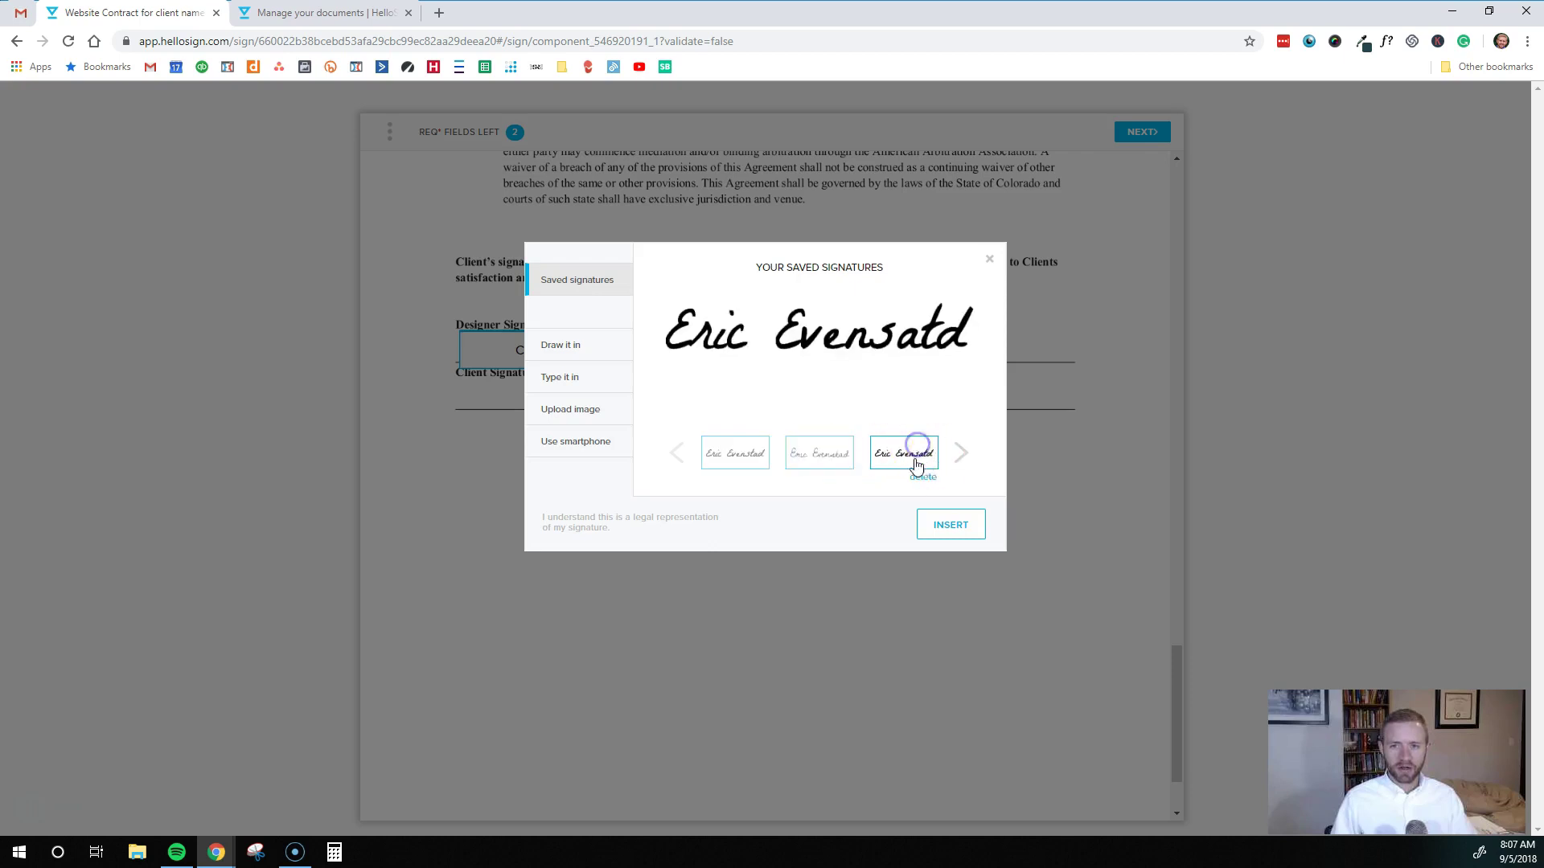
{"action": "left_click", "coordinate": [736, 462]}
{"action": "left_click", "coordinate": [949, 529]}
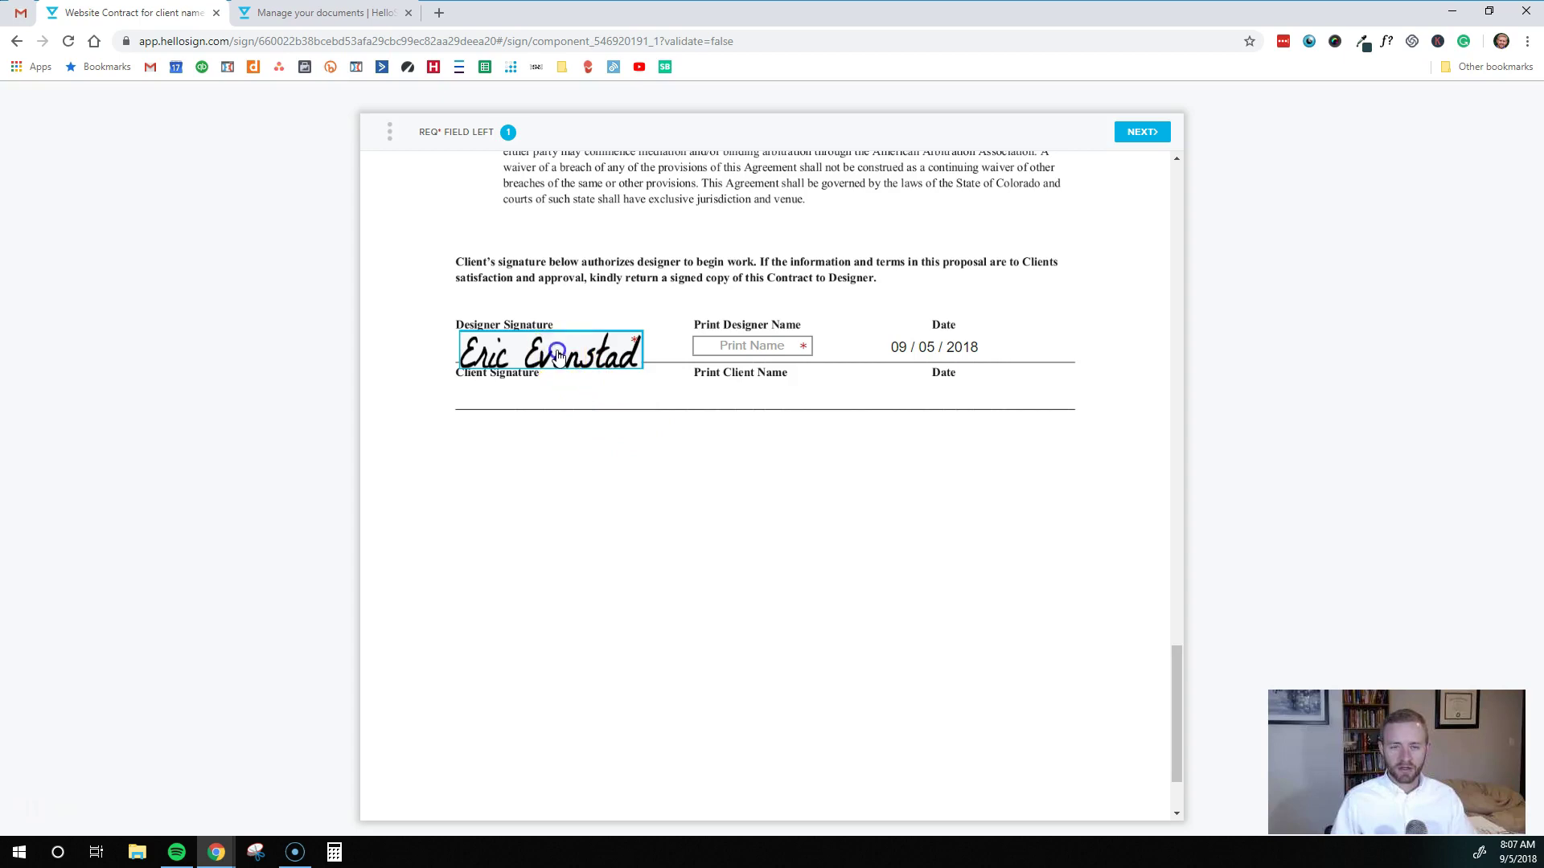
{"action": "mouse_move", "coordinate": [534, 344]}
{"action": "left_click", "coordinate": [524, 319]}
{"action": "left_click", "coordinate": [521, 309]}
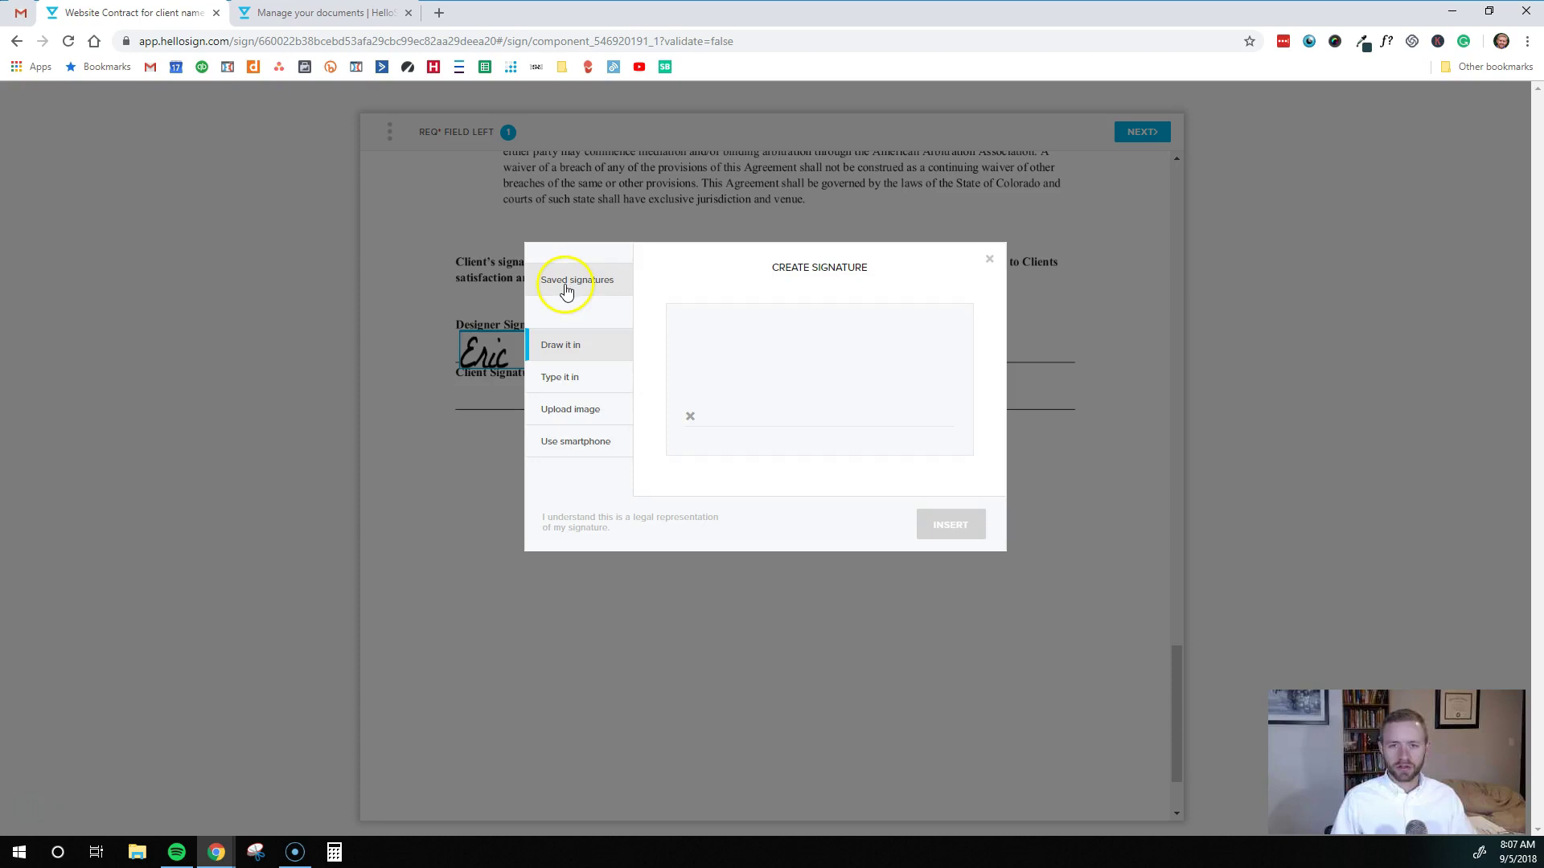
{"action": "left_click", "coordinate": [990, 258]}
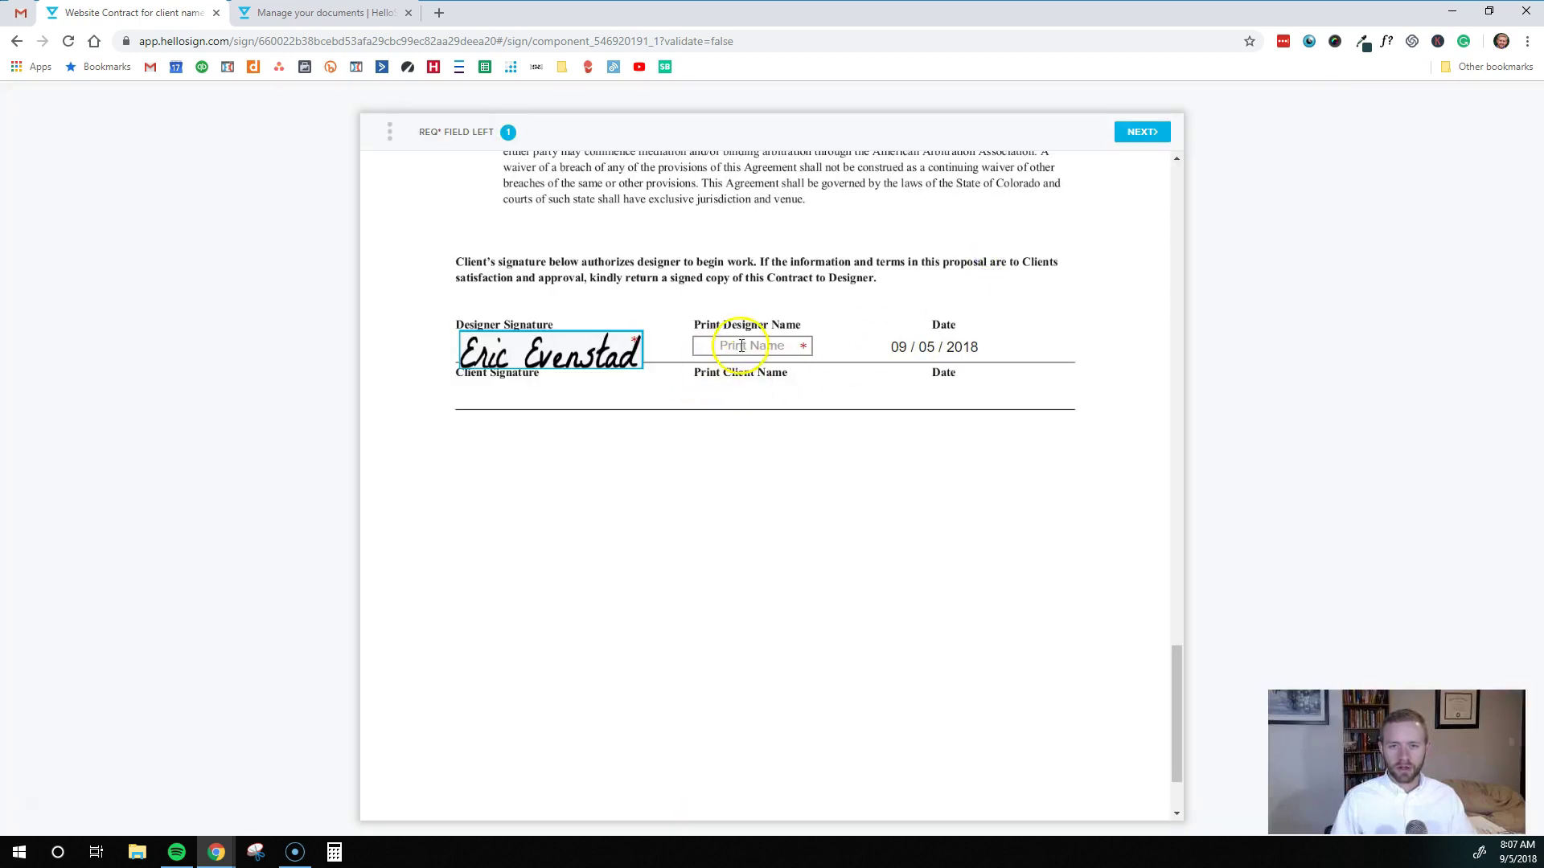
Fill in the designer's full name in Print Designer Name
{"action": "left_click", "coordinate": [771, 349]}
{"action": "type", "text": "Er"}
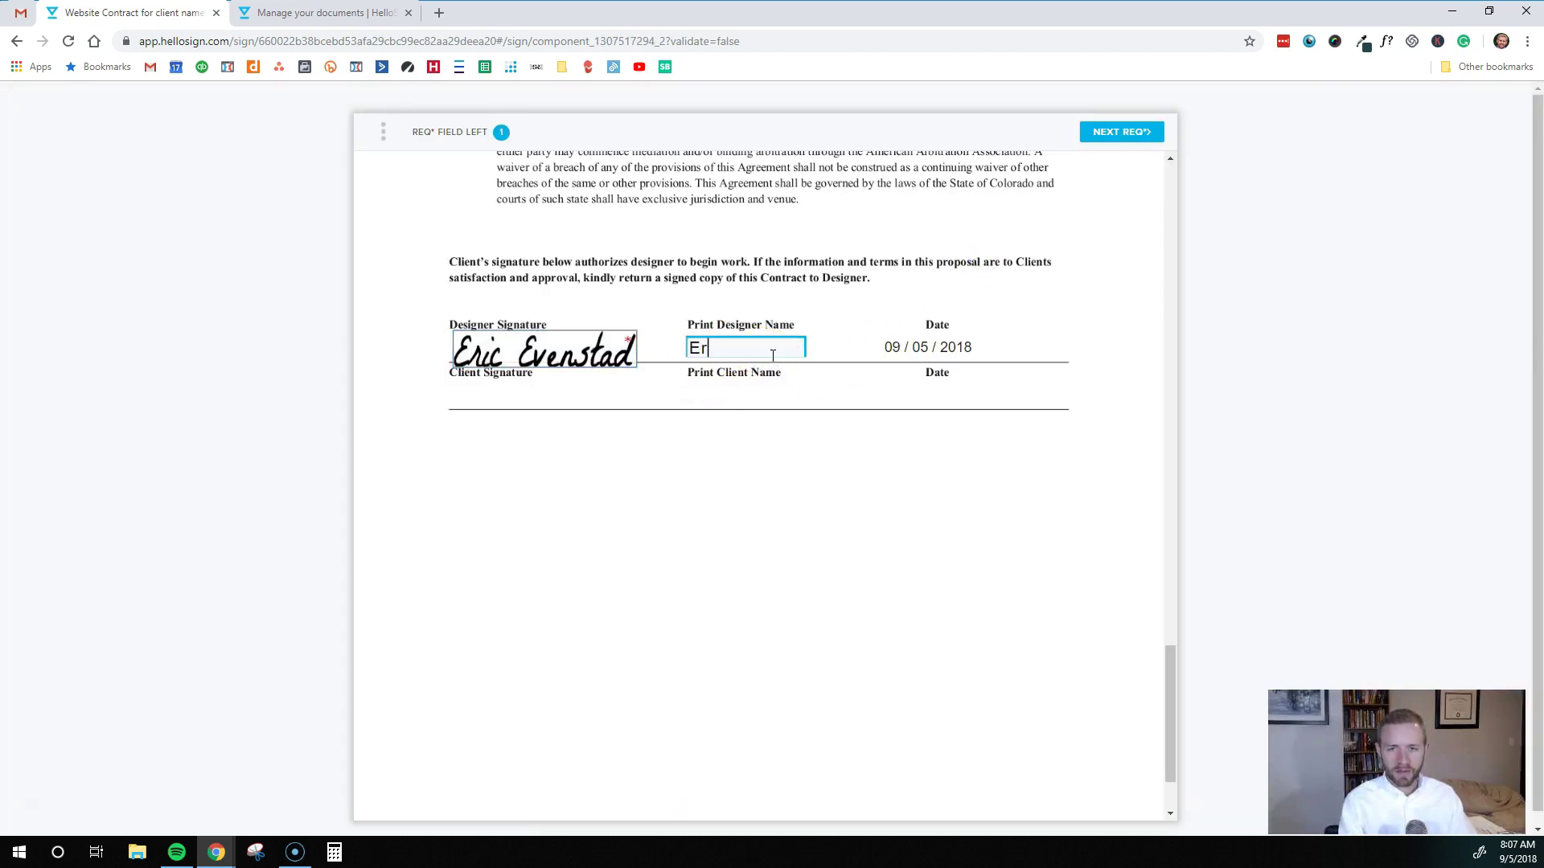
{"action": "type", "text": "ic Evenstad"}
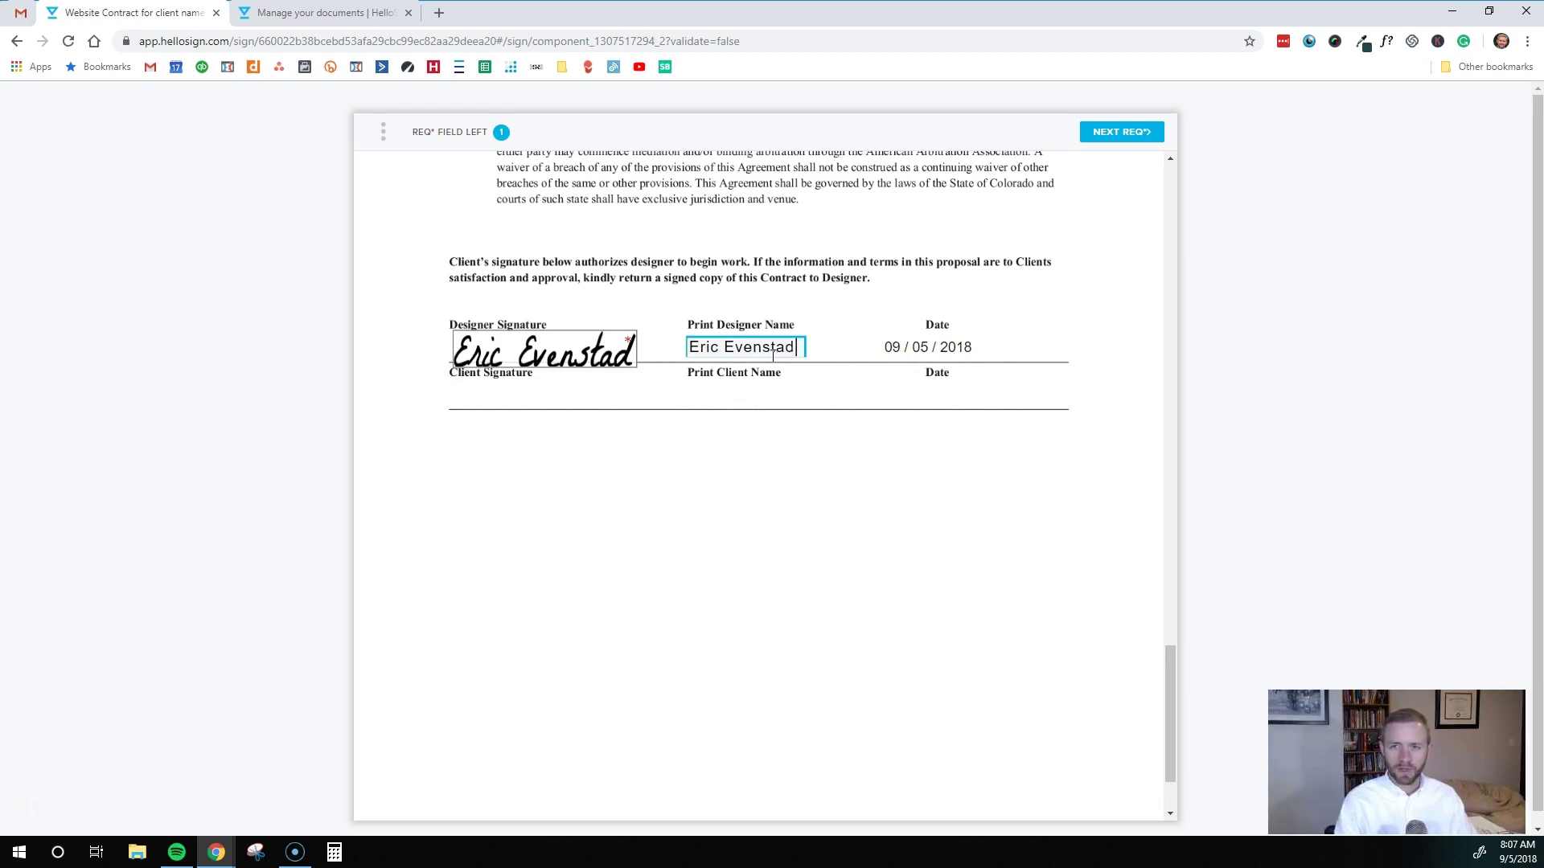
{"action": "left_click", "coordinate": [948, 344]}
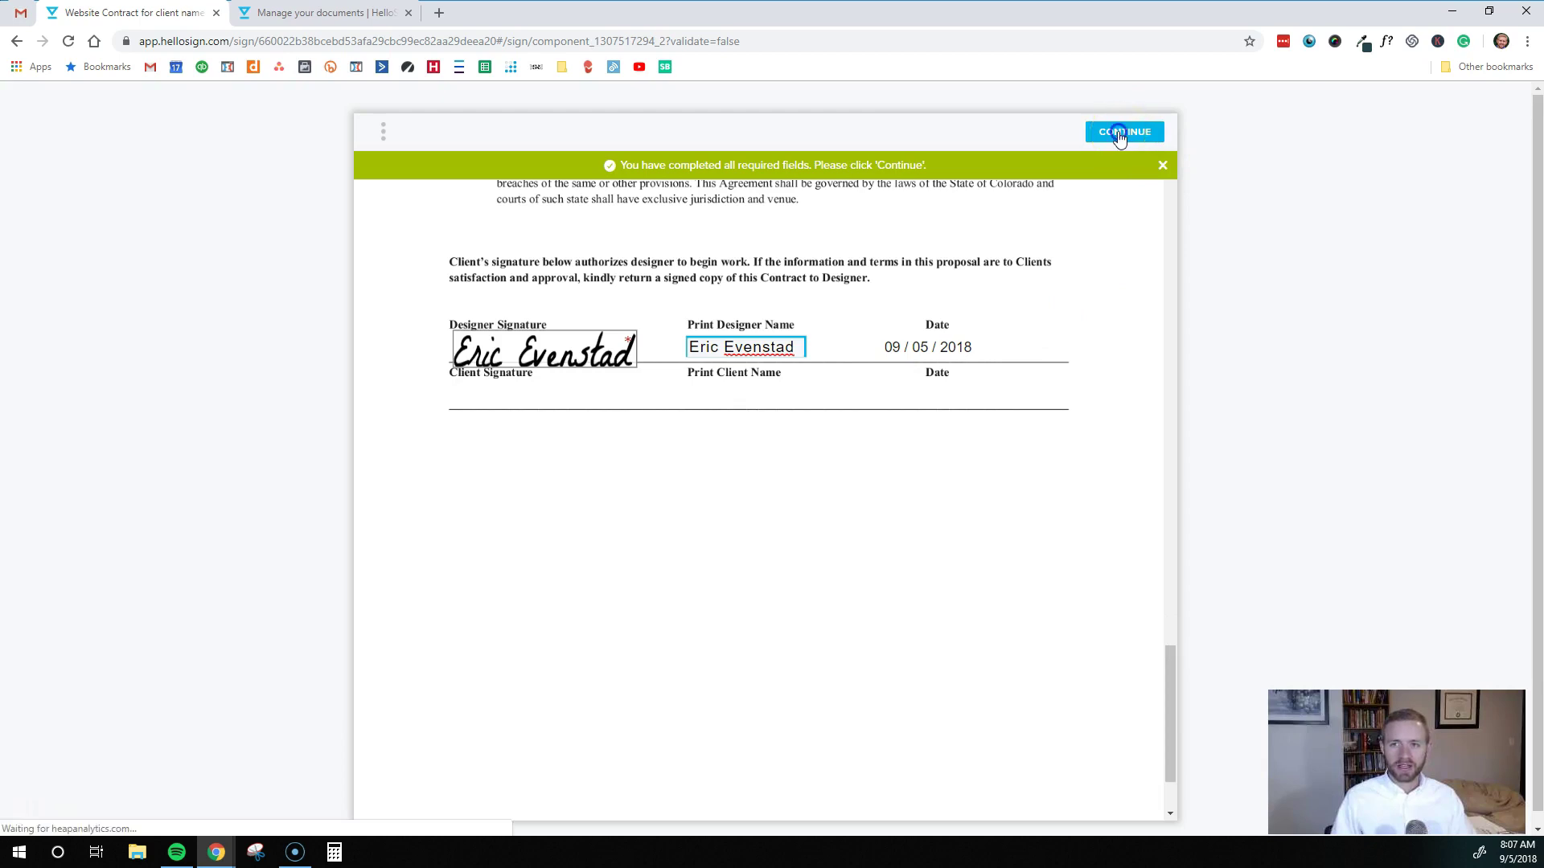
Agree and sign as the designer, then confirm the website contract shows Out for signature
{"action": "left_click", "coordinate": [1123, 133]}
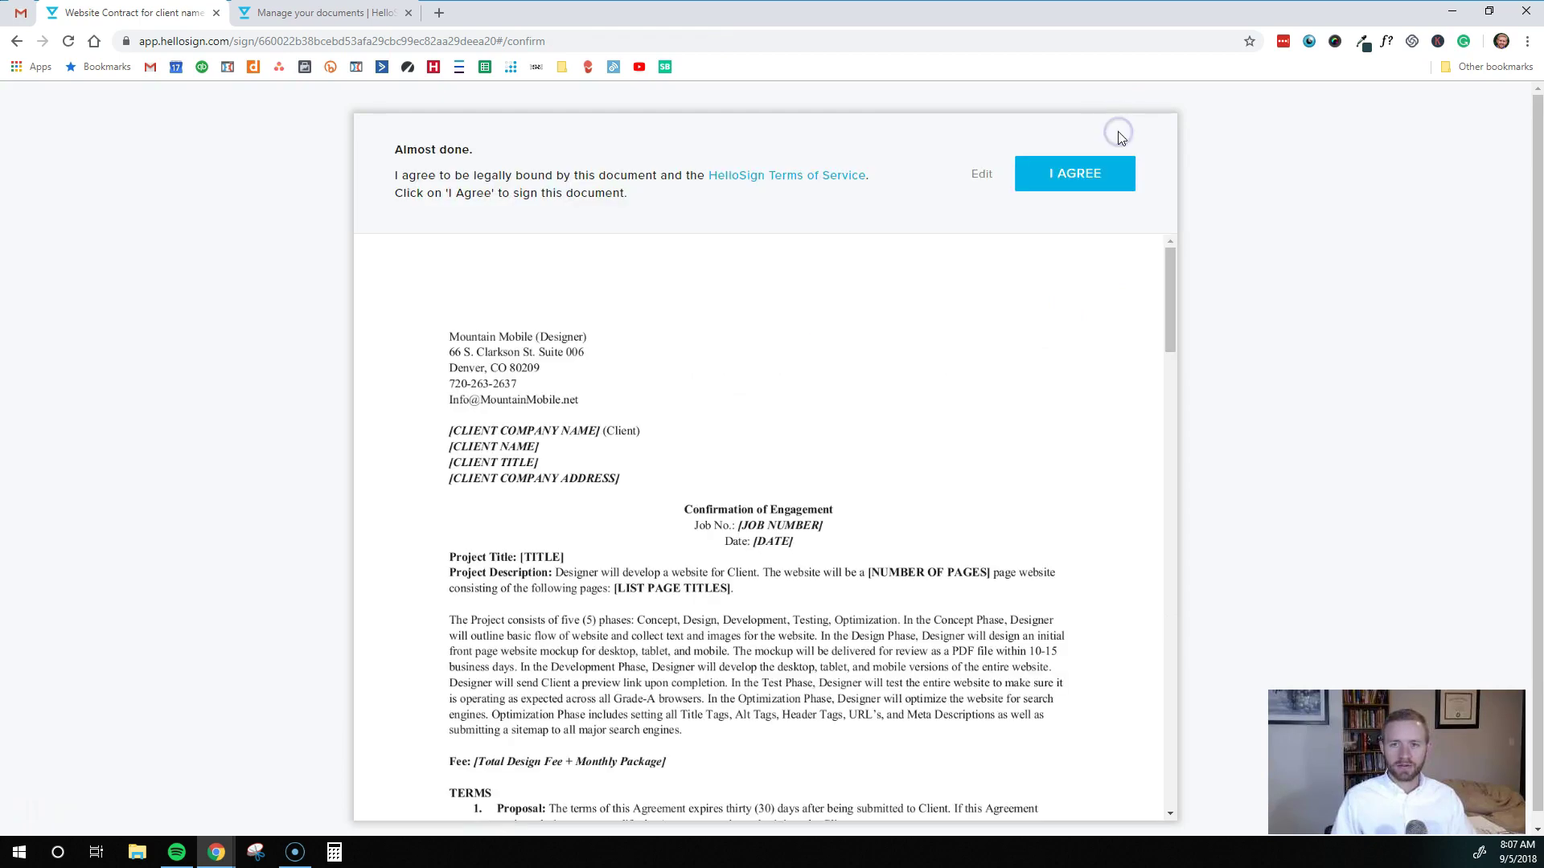
{"action": "left_click", "coordinate": [1069, 174]}
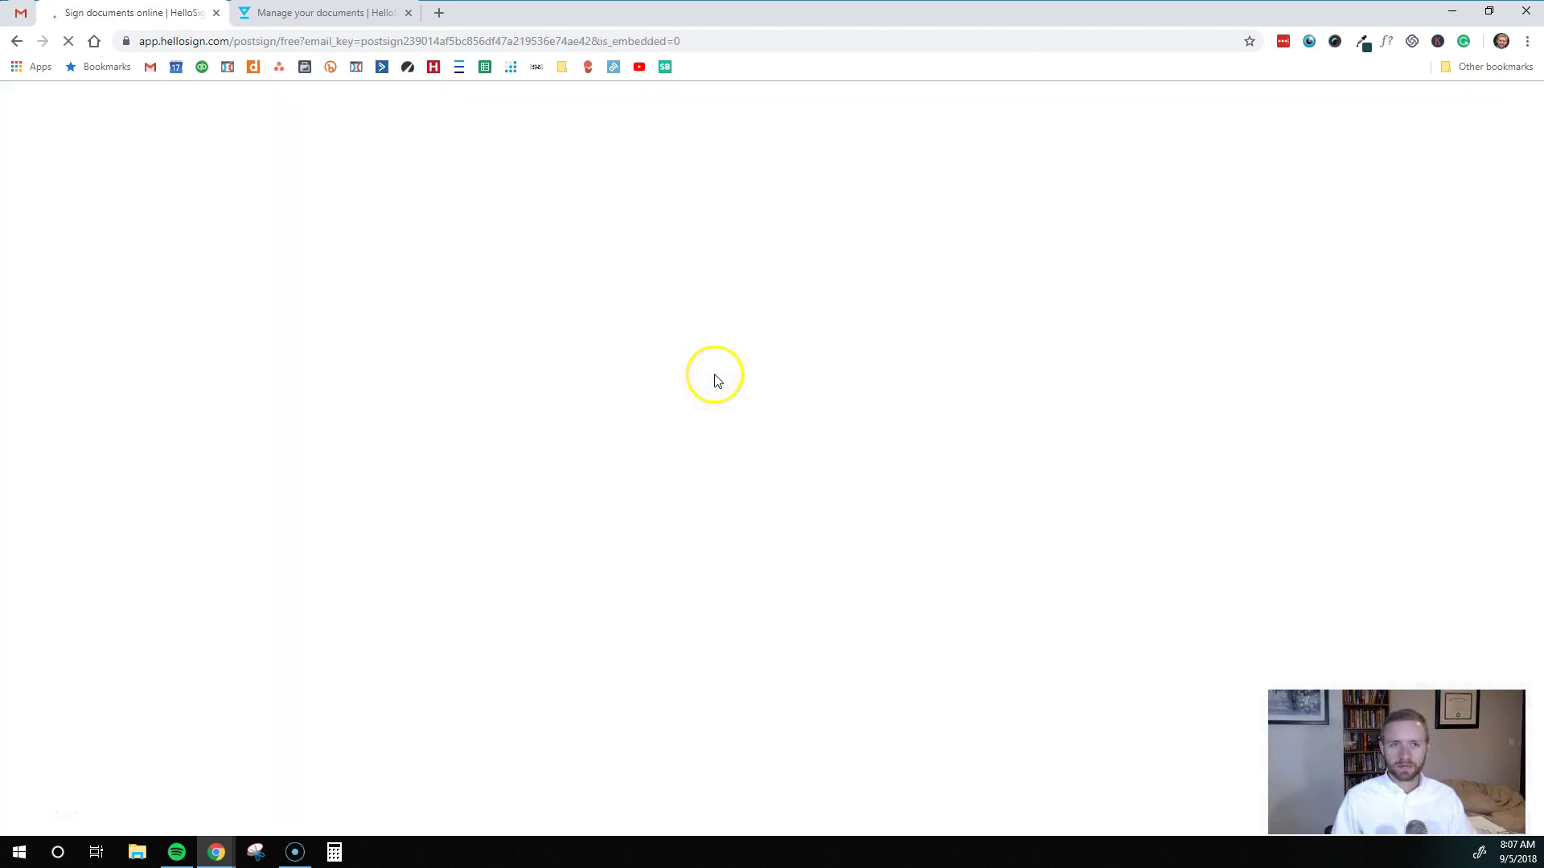
{"action": "left_click", "coordinate": [283, 16]}
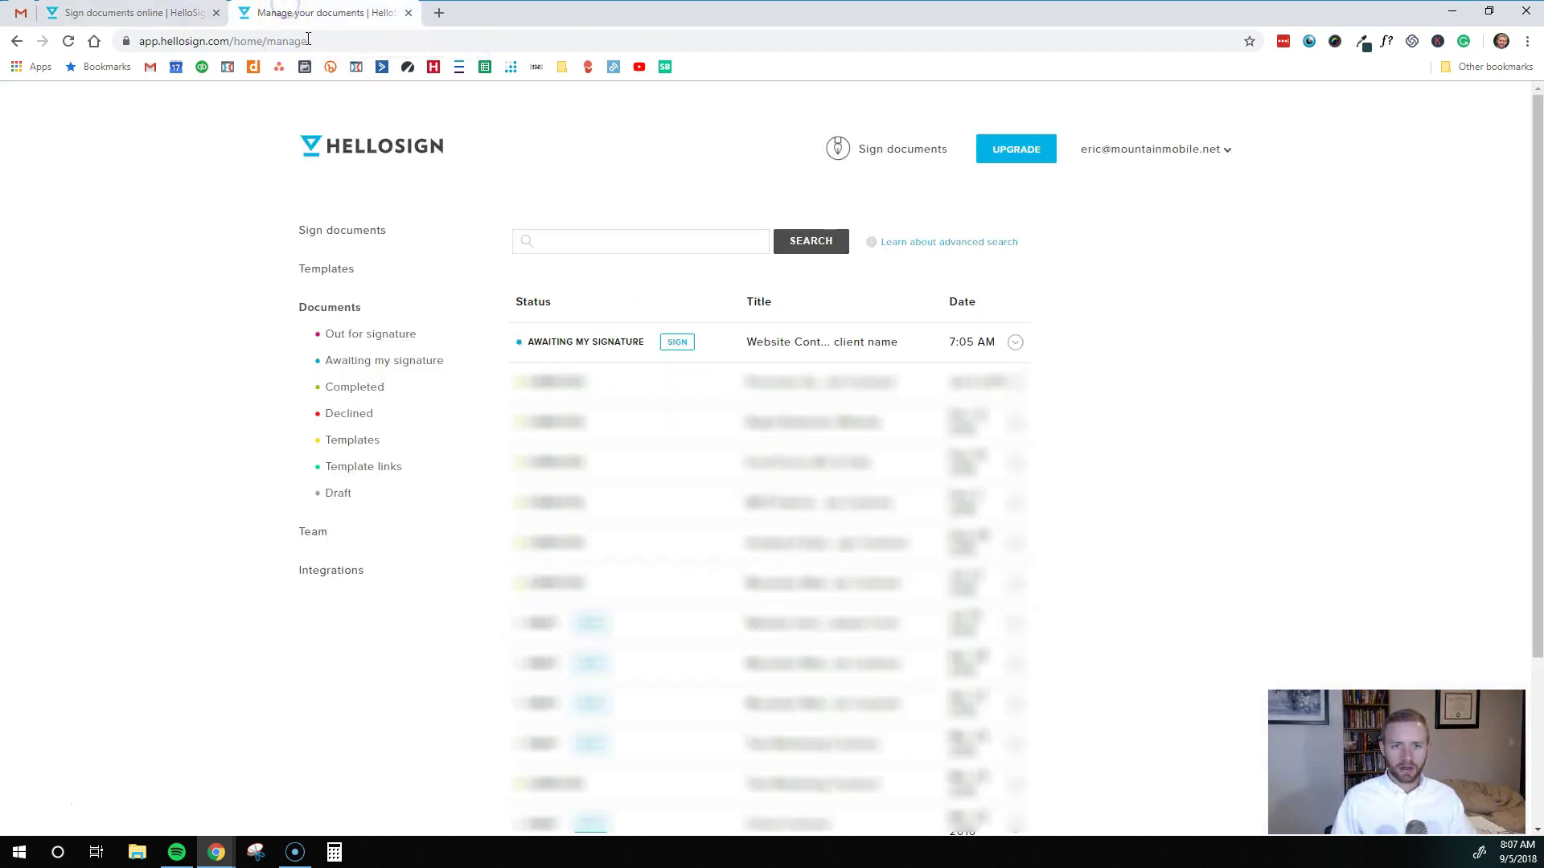
{"action": "left_click", "coordinate": [68, 42]}
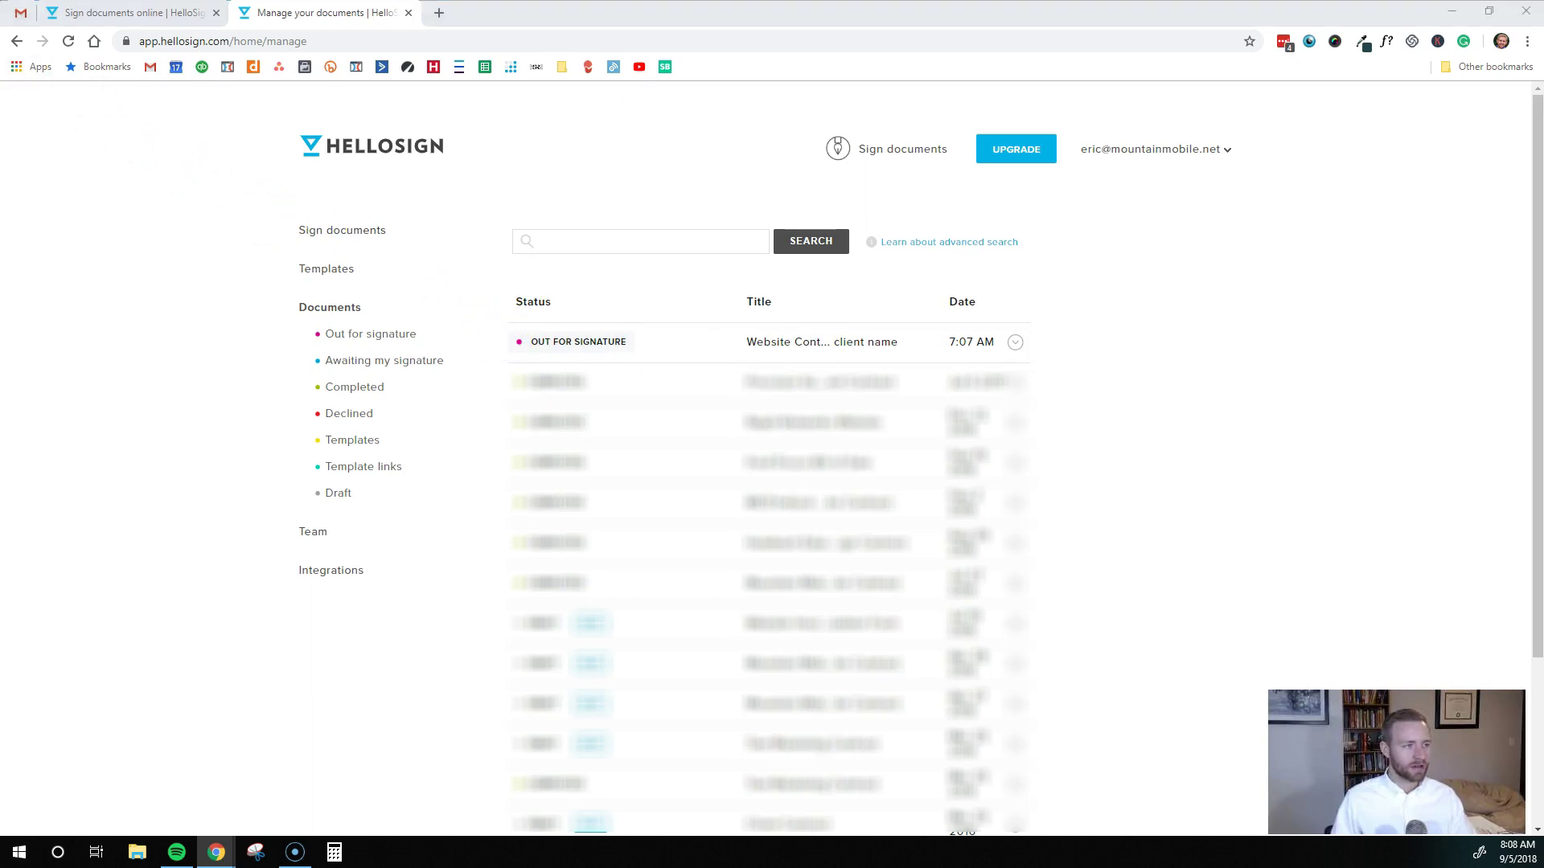
{"action": "left_click_drag", "start_coordinate": [0, 16], "coordinate": [52, 12]}
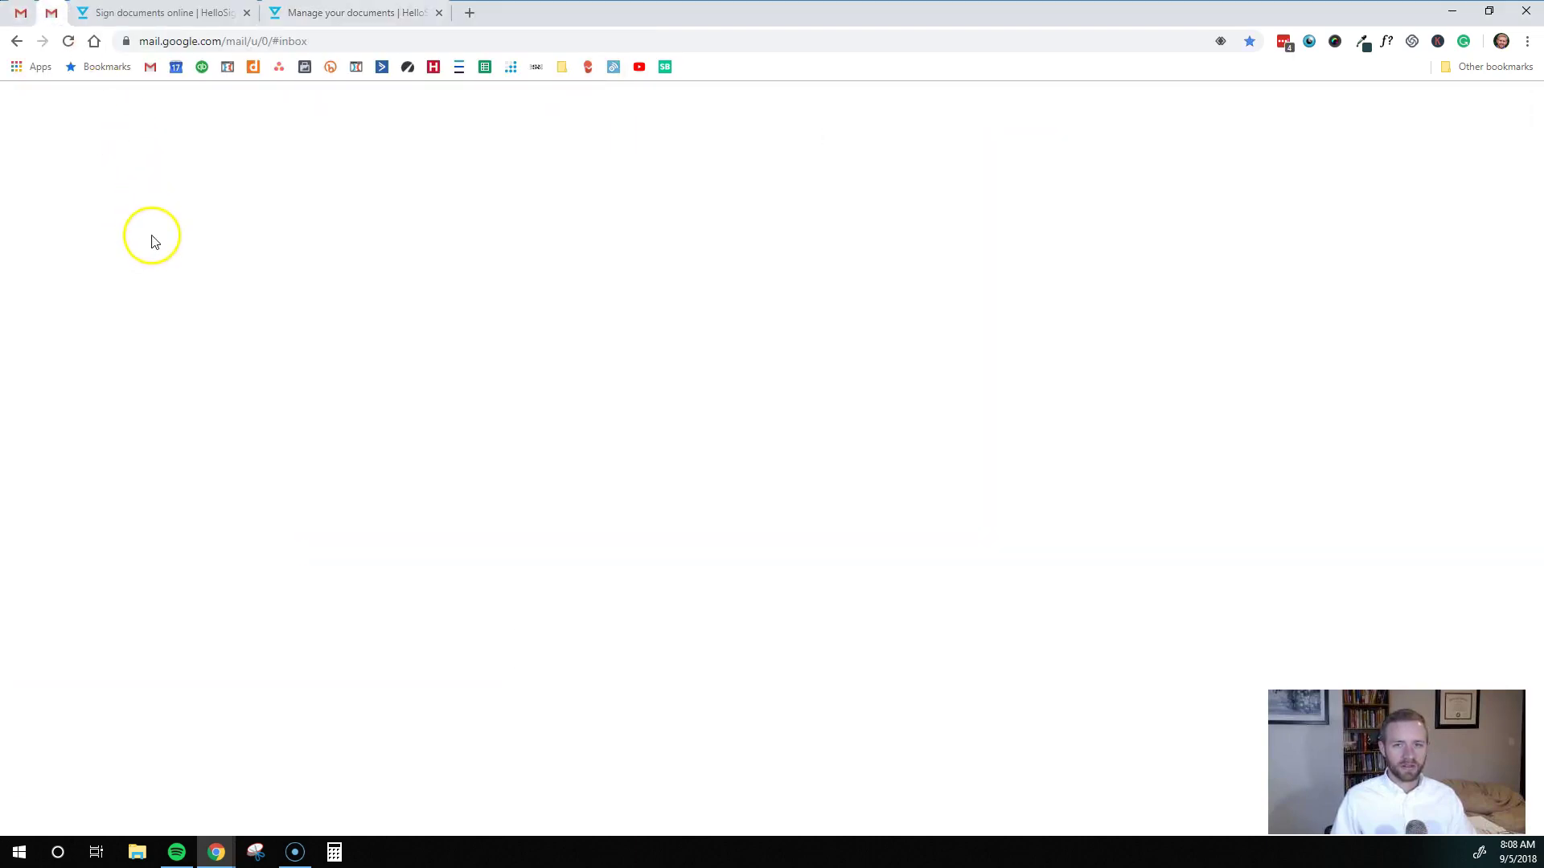
Open the 'Website Contract for client name' email in Gmail's Updates tab and follow its REVIEW & SIGN link
{"action": "left_click", "coordinate": [69, 40]}
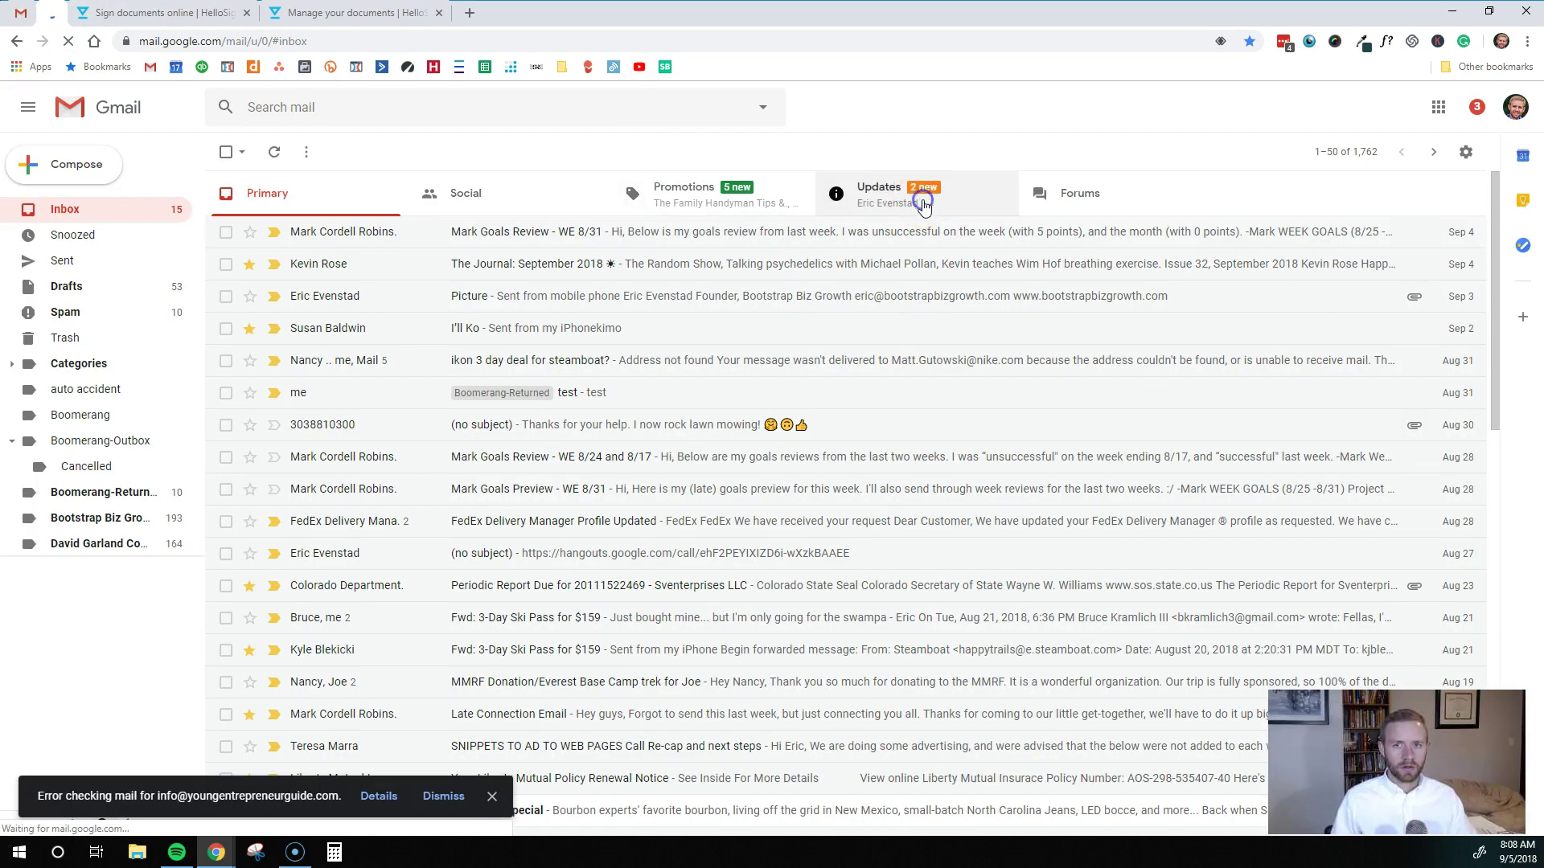
{"action": "left_click", "coordinate": [923, 207]}
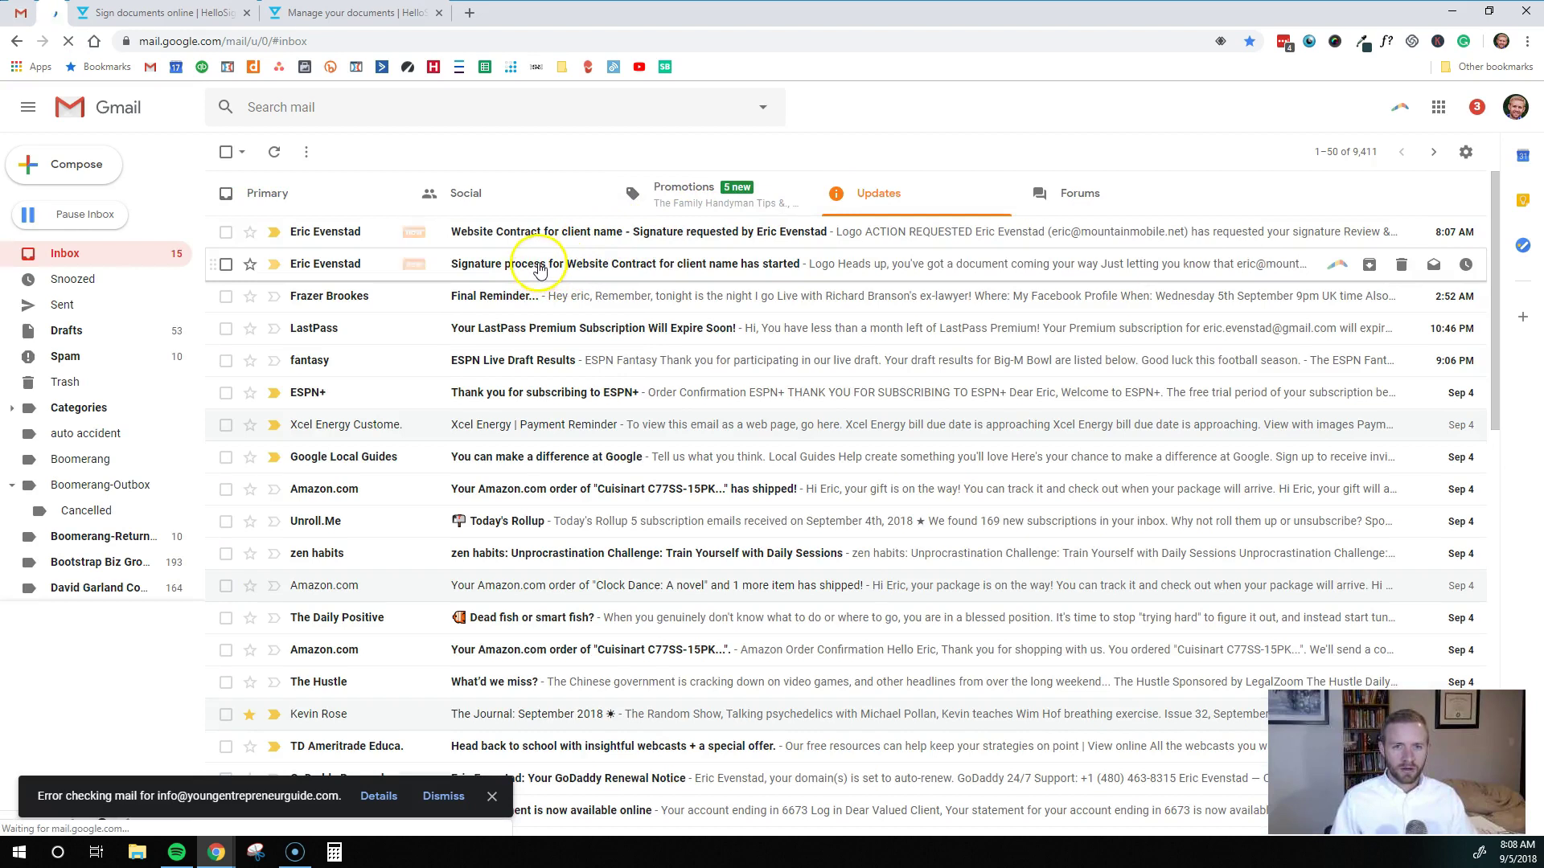
{"action": "left_click", "coordinate": [493, 233]}
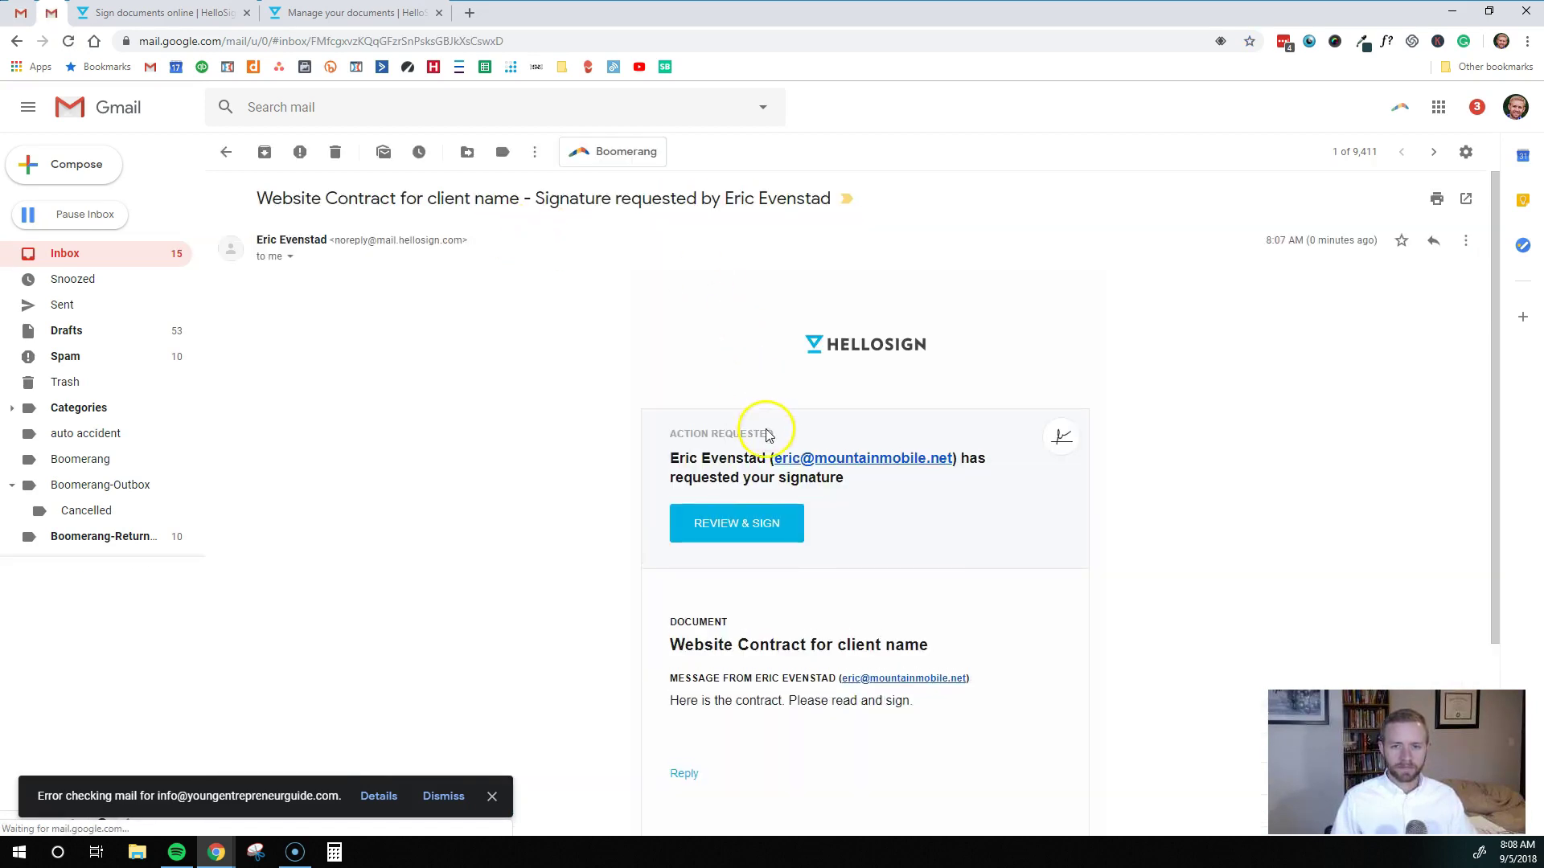
{"action": "scroll", "coordinate": [766, 435], "scroll_direction": "down", "scroll_amount": 1}
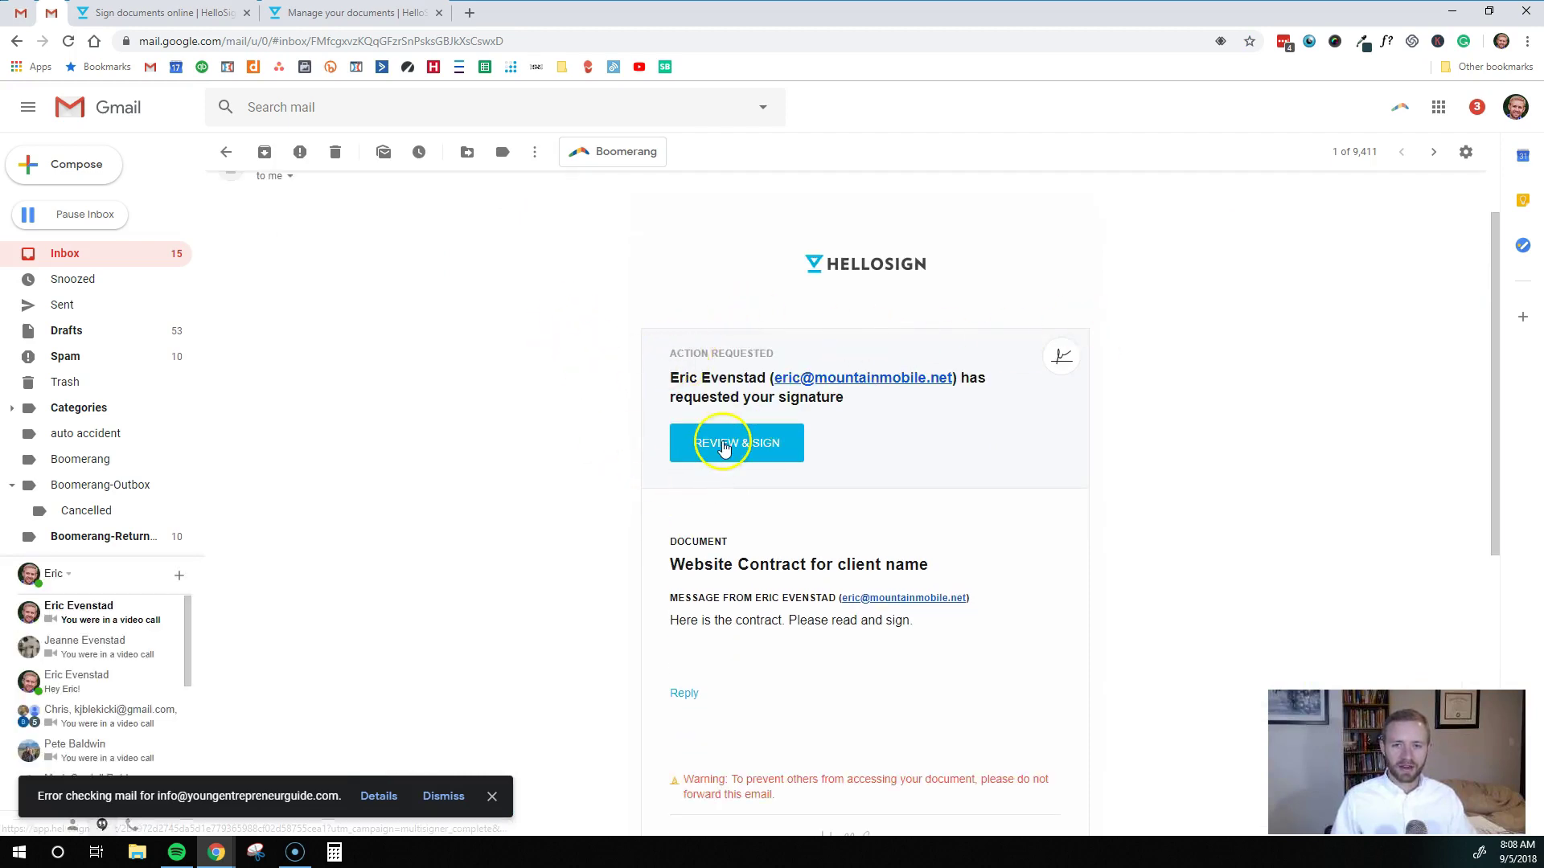
{"action": "left_click", "coordinate": [724, 448]}
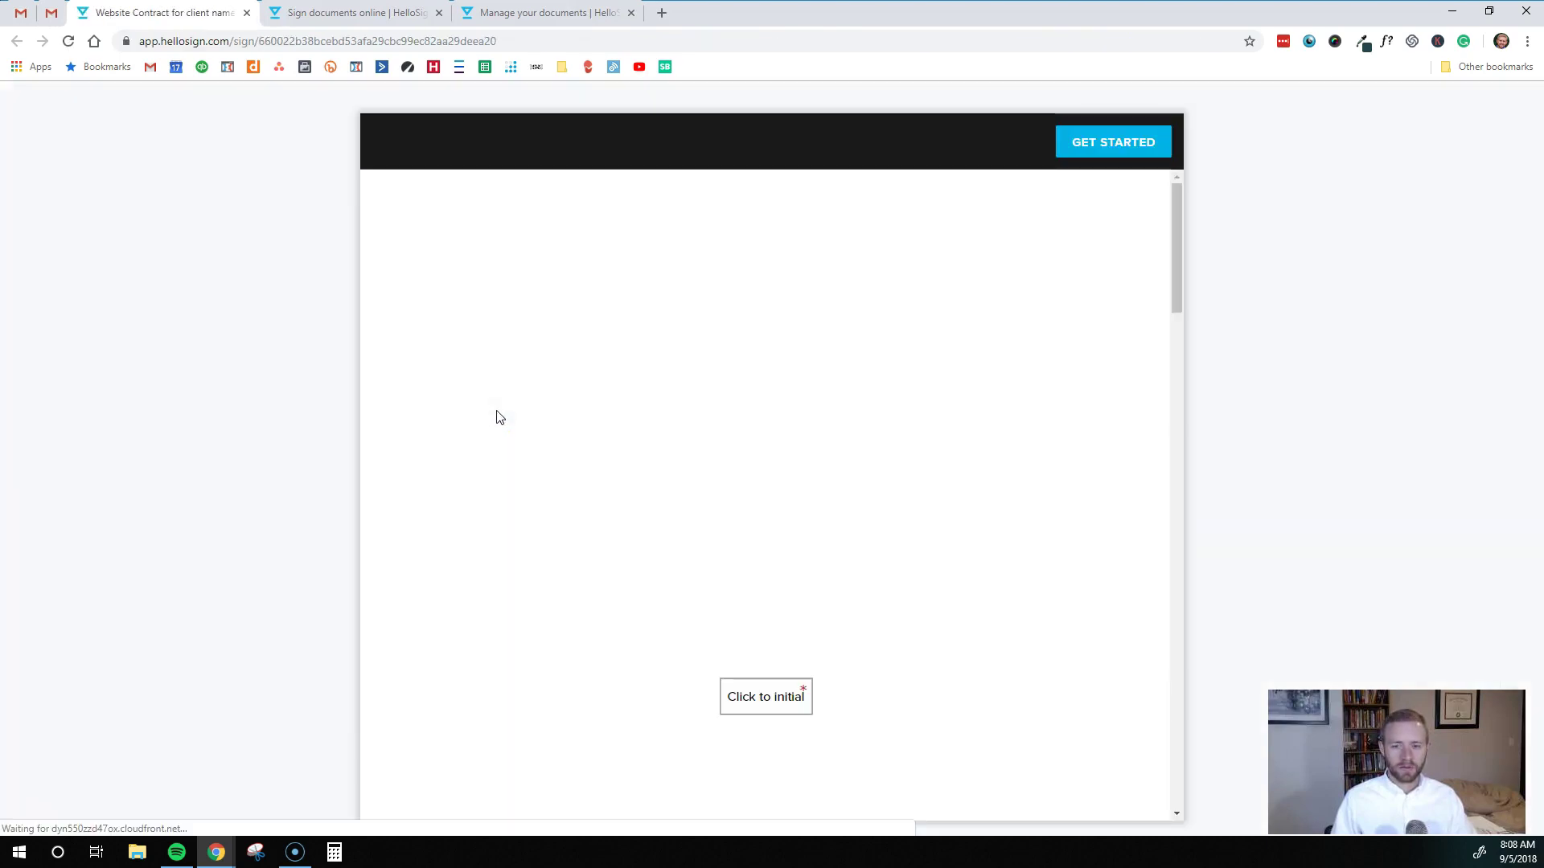
Start signing and place the client's saved initials on the fee line
{"action": "left_click", "coordinate": [561, 408]}
{"action": "left_click", "coordinate": [1075, 151]}
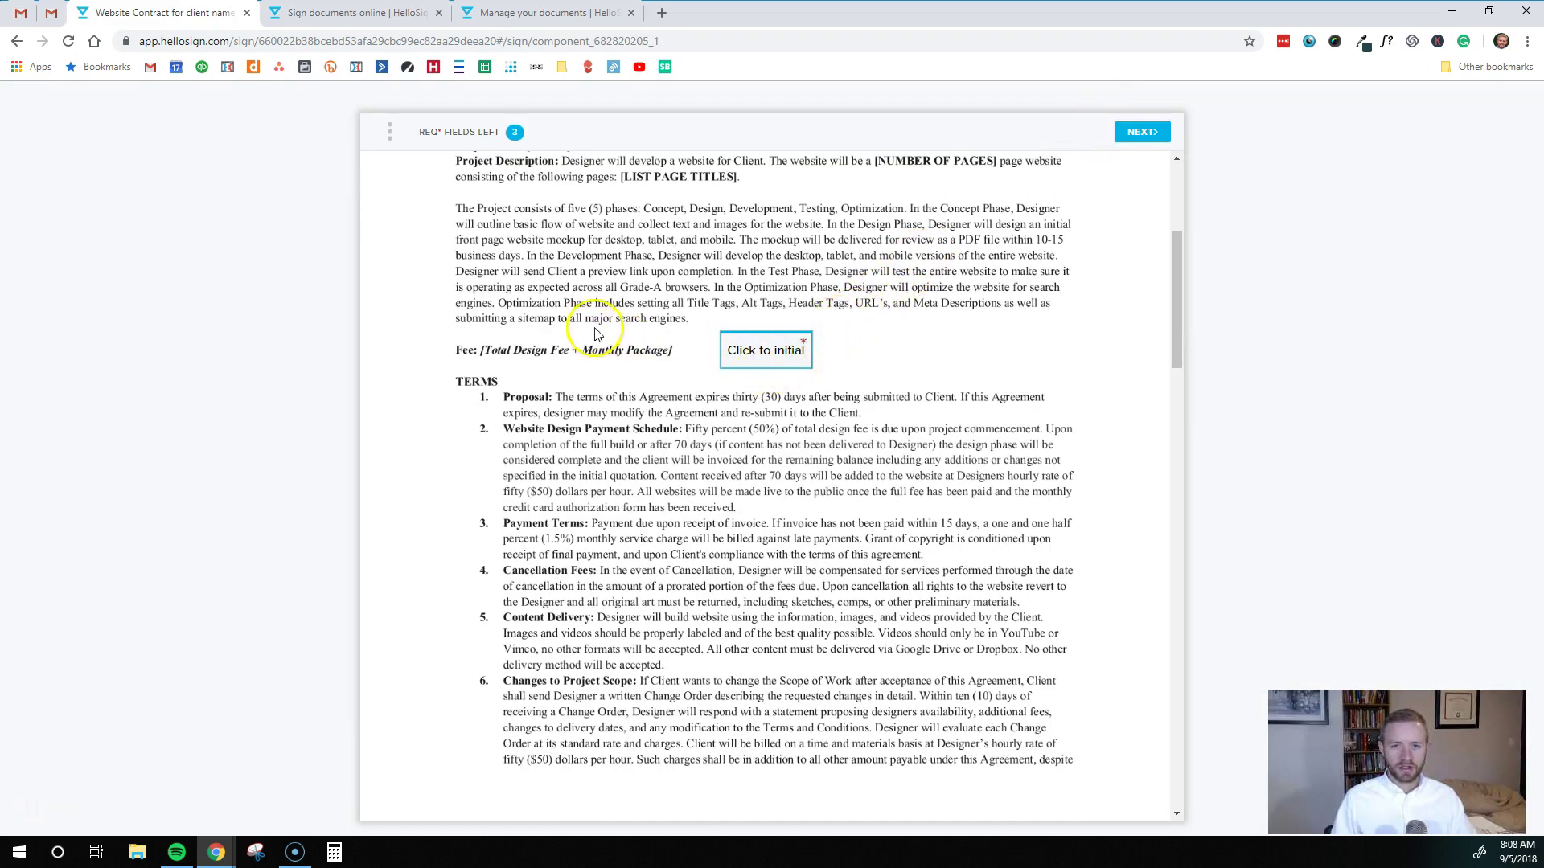
{"action": "left_click", "coordinate": [763, 354]}
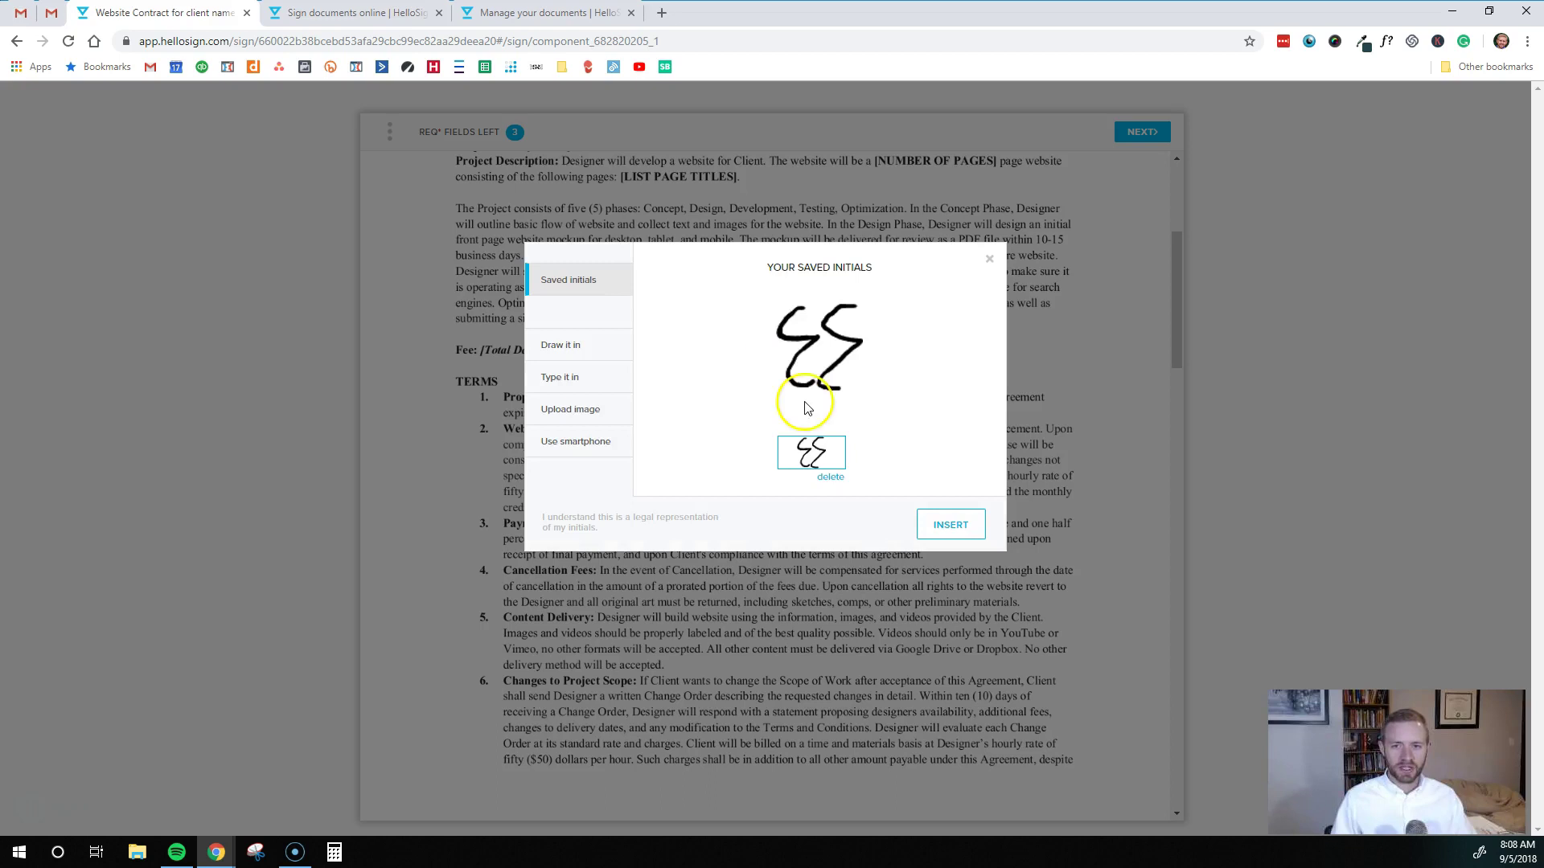
{"action": "left_click", "coordinate": [940, 528]}
{"action": "scroll", "coordinate": [707, 475], "scroll_direction": "down", "scroll_amount": 20}
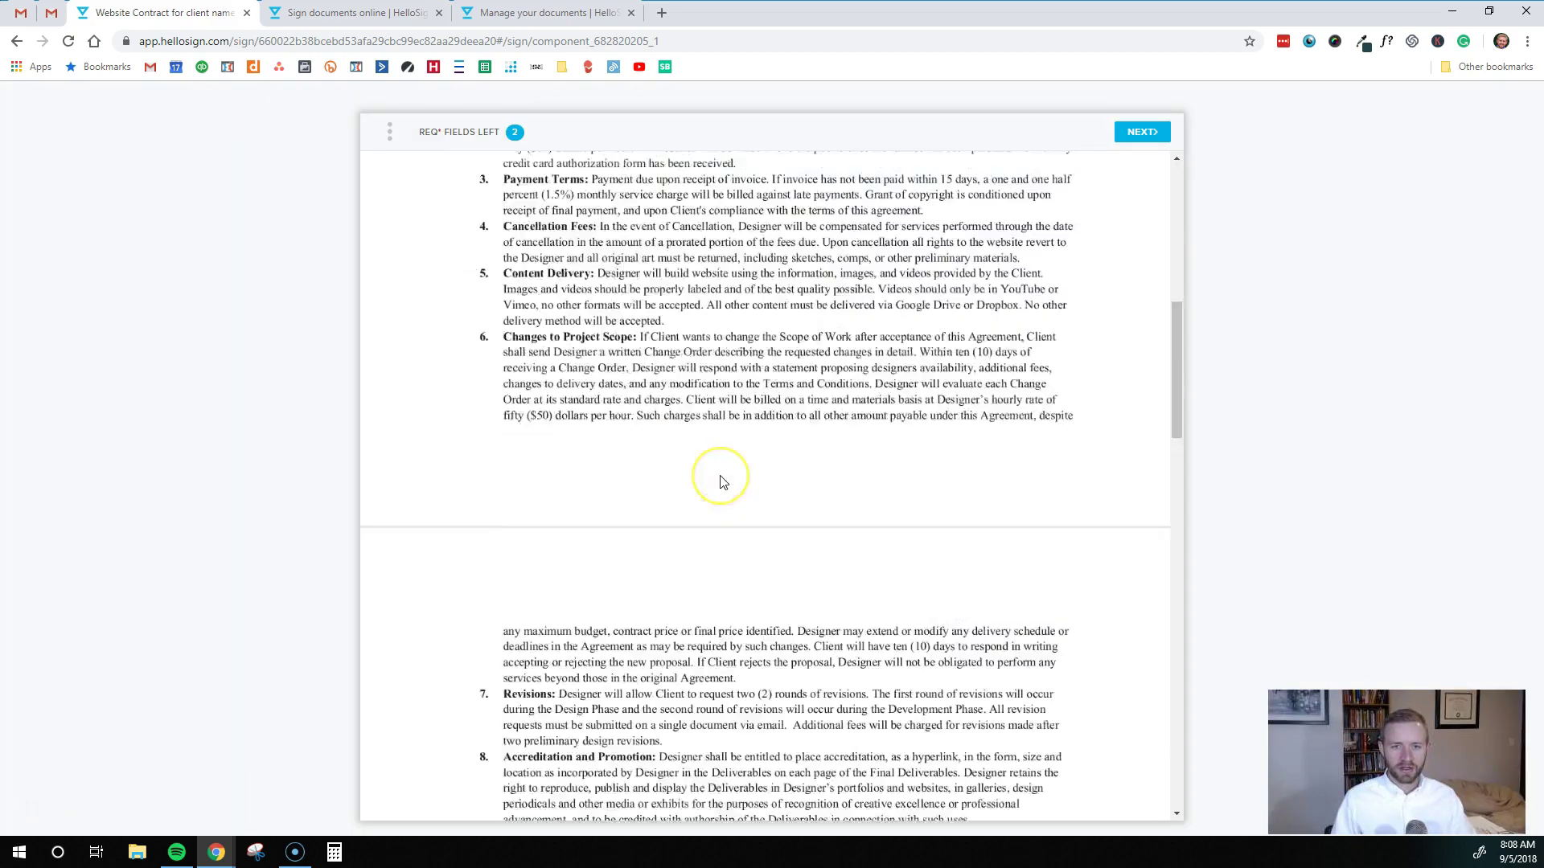
{"action": "scroll", "coordinate": [717, 482], "scroll_direction": "down", "scroll_amount": 7}
{"action": "scroll", "coordinate": [699, 475], "scroll_direction": "up", "scroll_amount": 1}
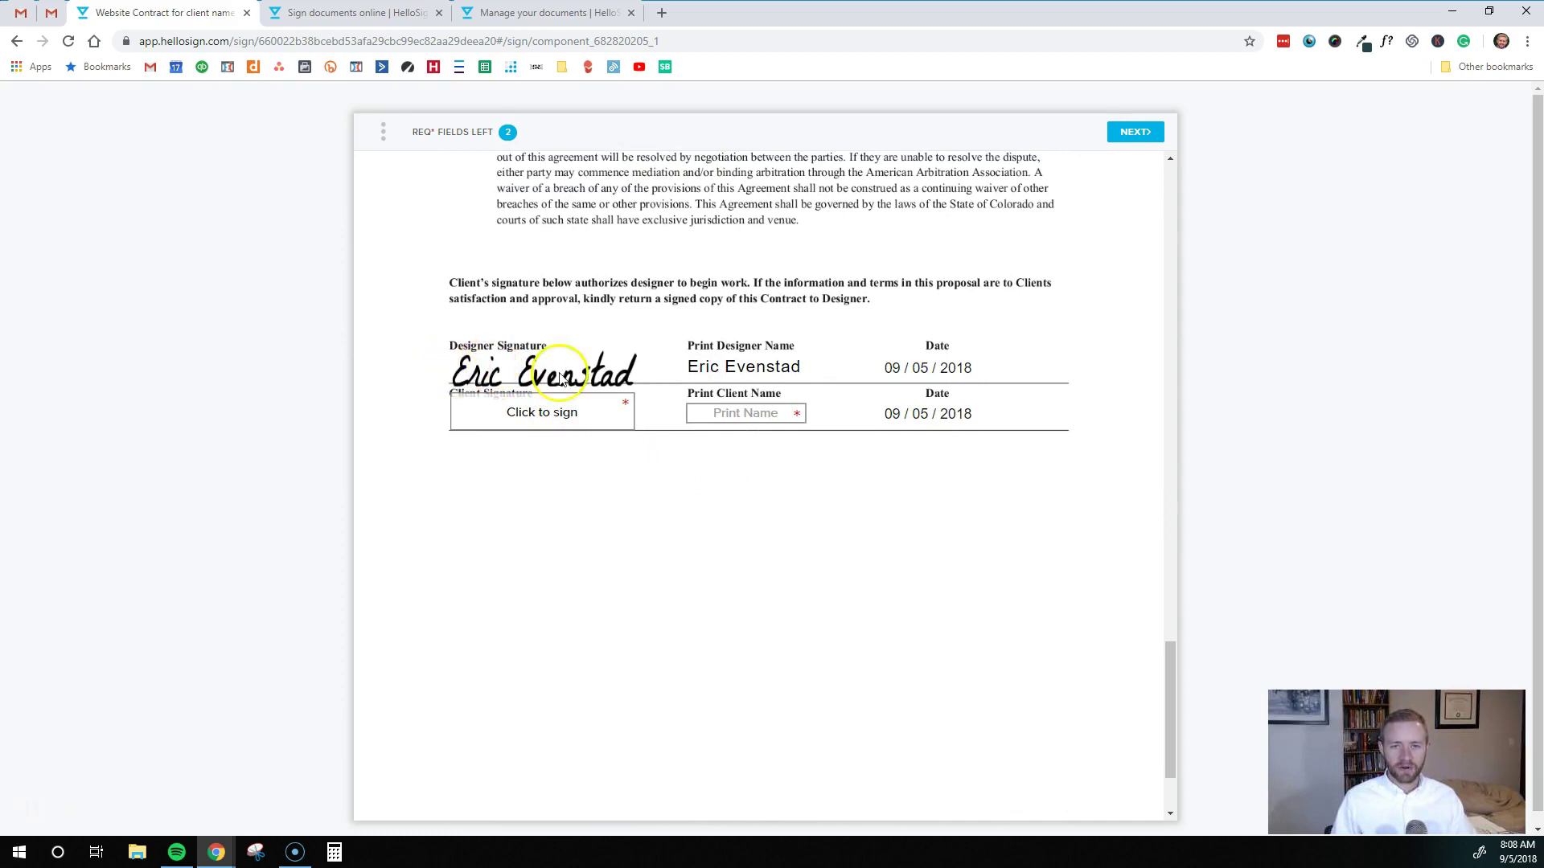
Insert the client's saved signature and fill in the client's printed name to finish the required fields
{"action": "left_click", "coordinate": [521, 417]}
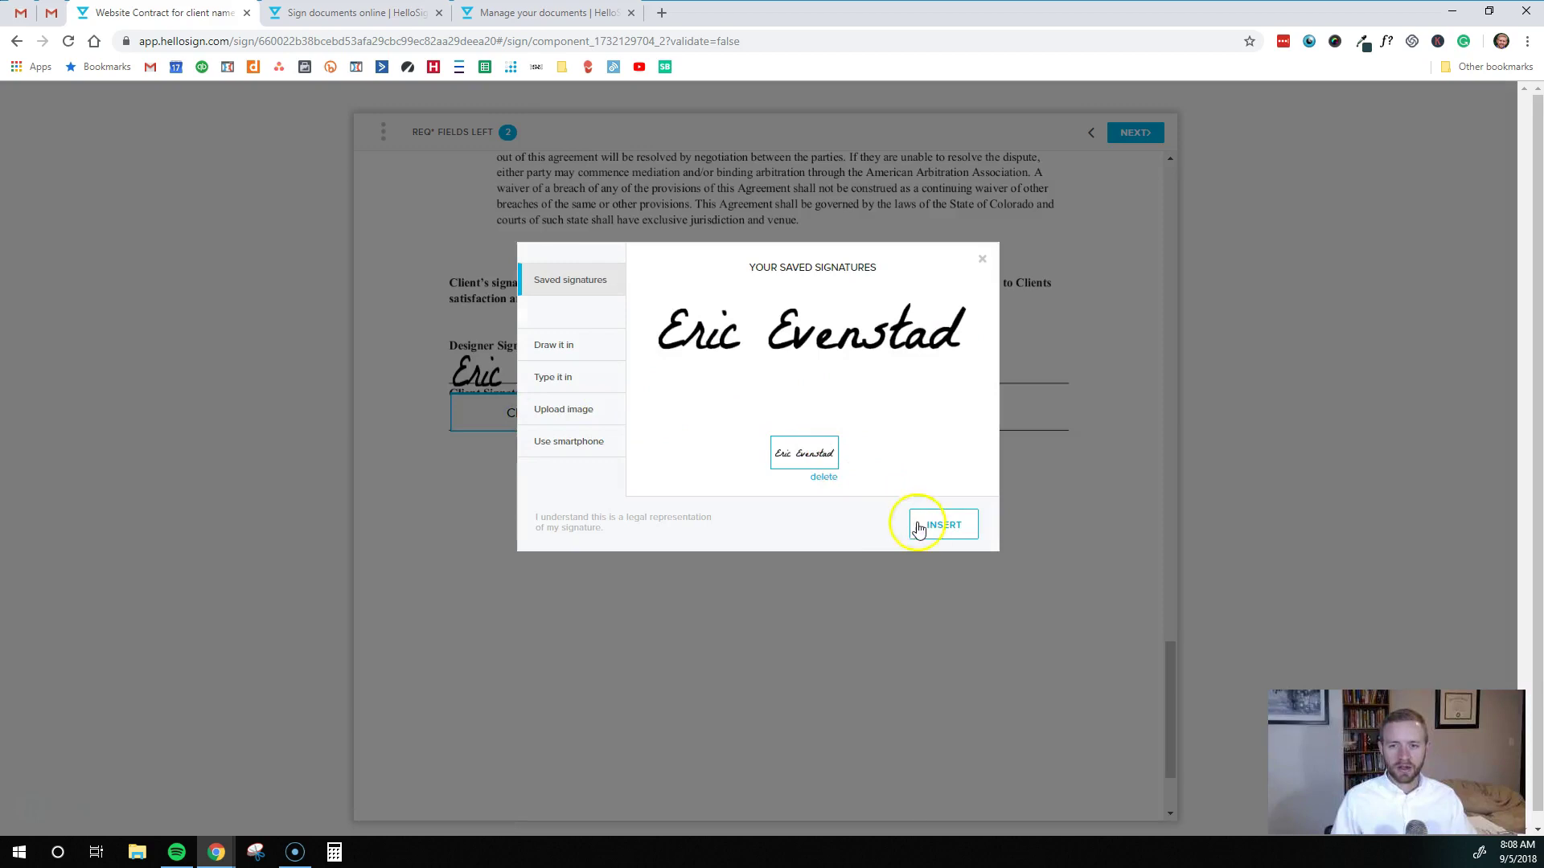
{"action": "left_click", "coordinate": [943, 530]}
{"action": "left_click", "coordinate": [766, 415]}
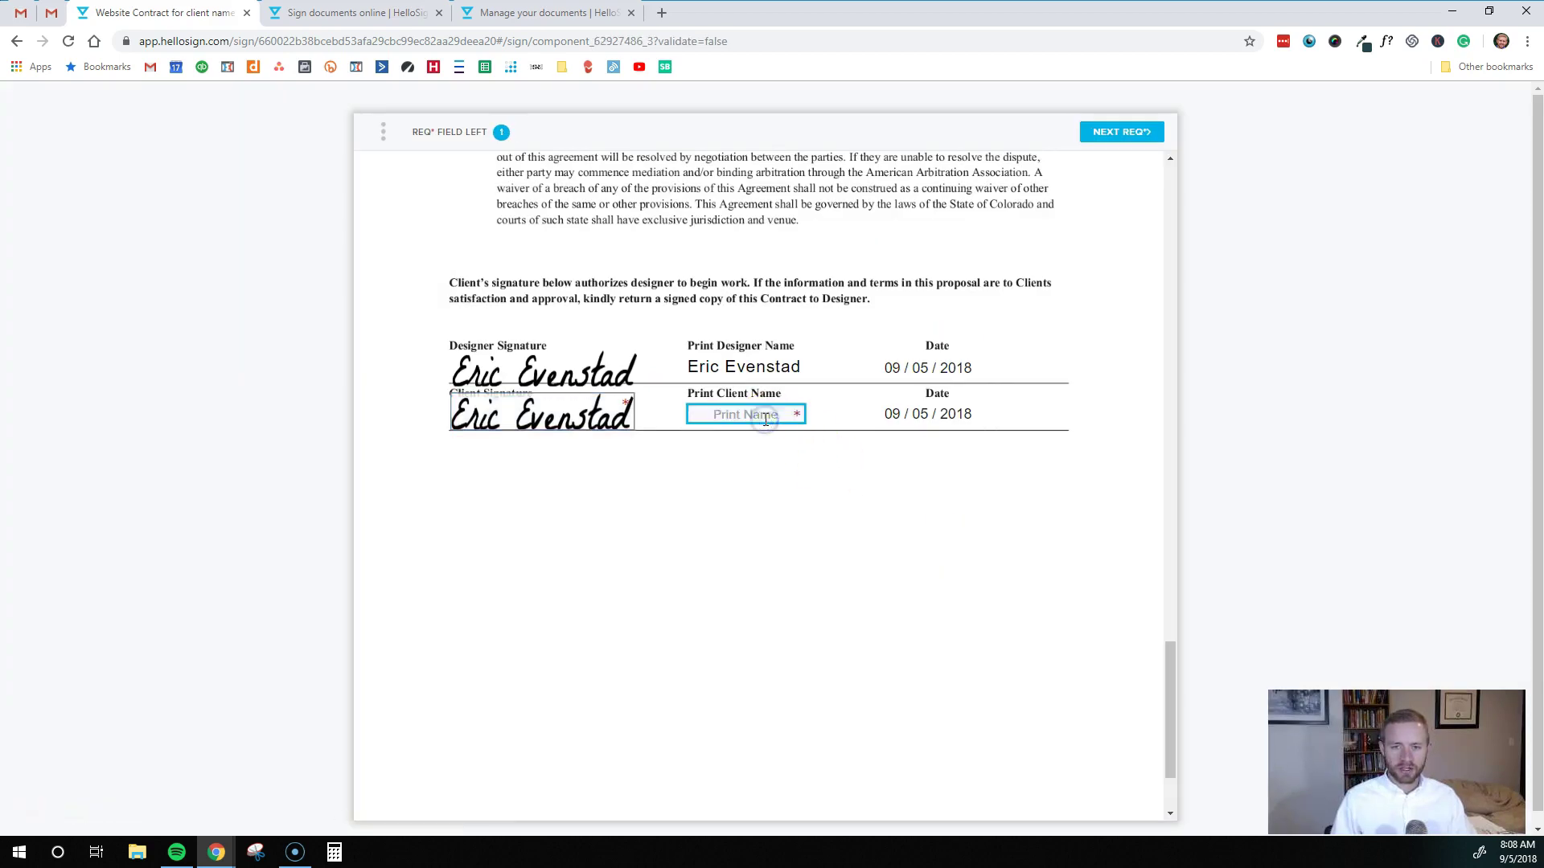
{"action": "type", "text": "Eric E"}
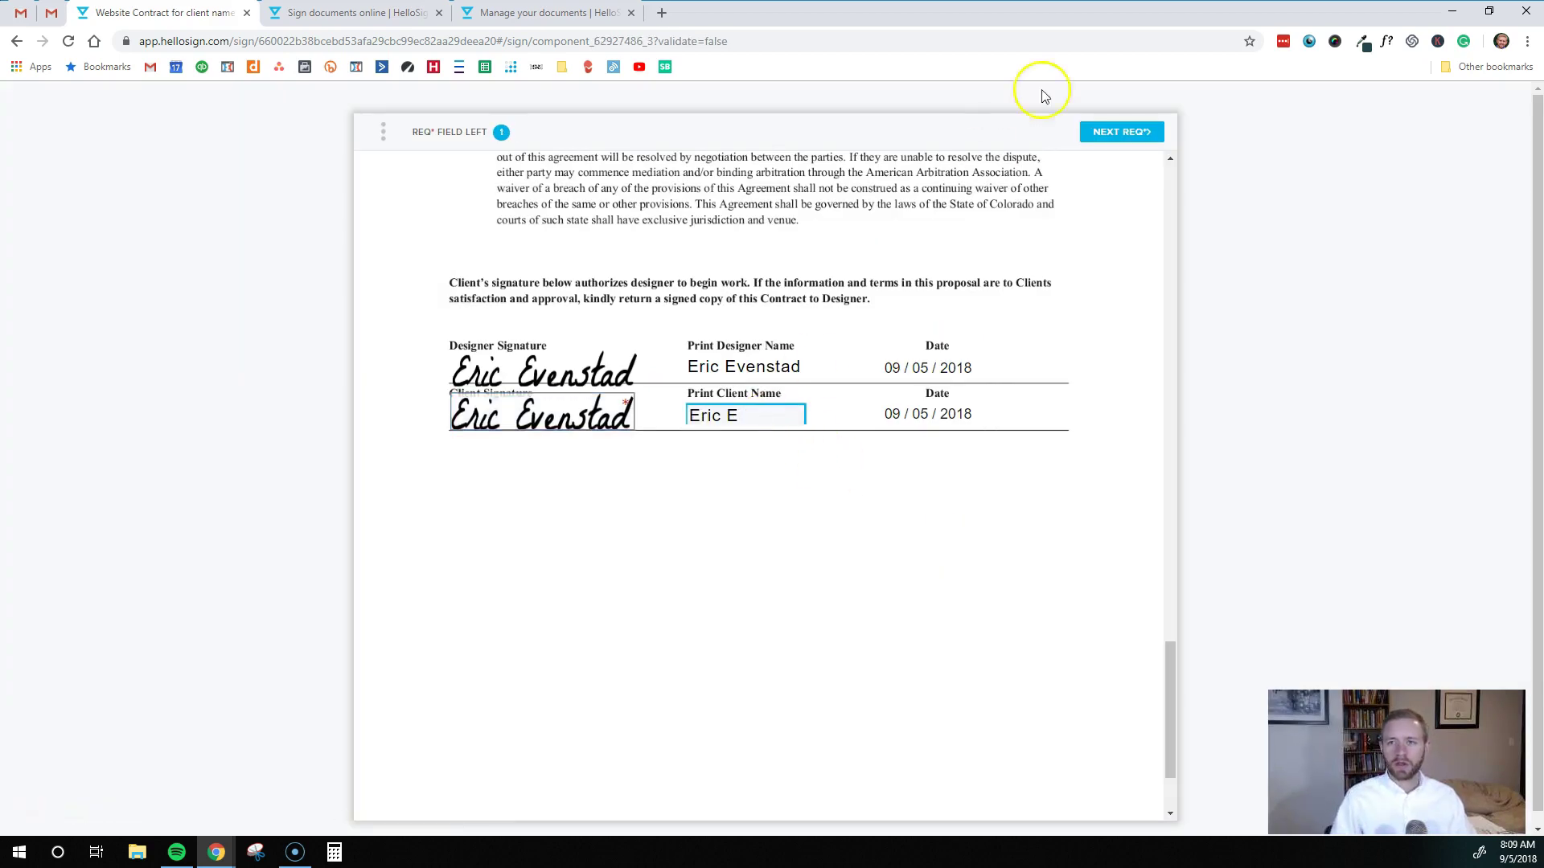
{"action": "left_click", "coordinate": [1135, 135]}
Agree to the terms to submit the client's signature, then reload the documents tab
{"action": "left_click", "coordinate": [1134, 135]}
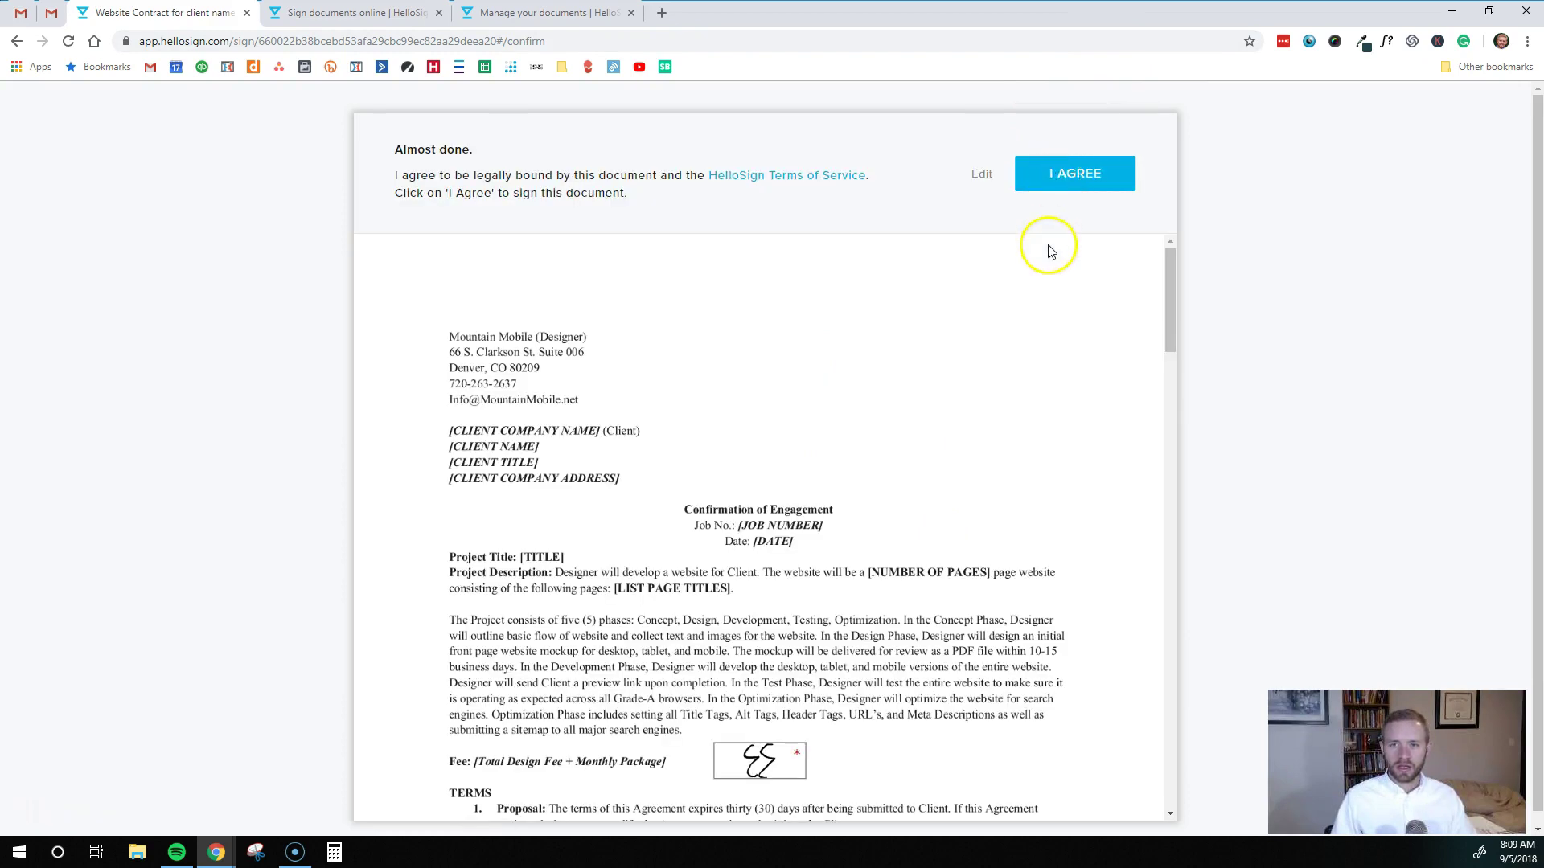
{"action": "left_click", "coordinate": [1078, 171]}
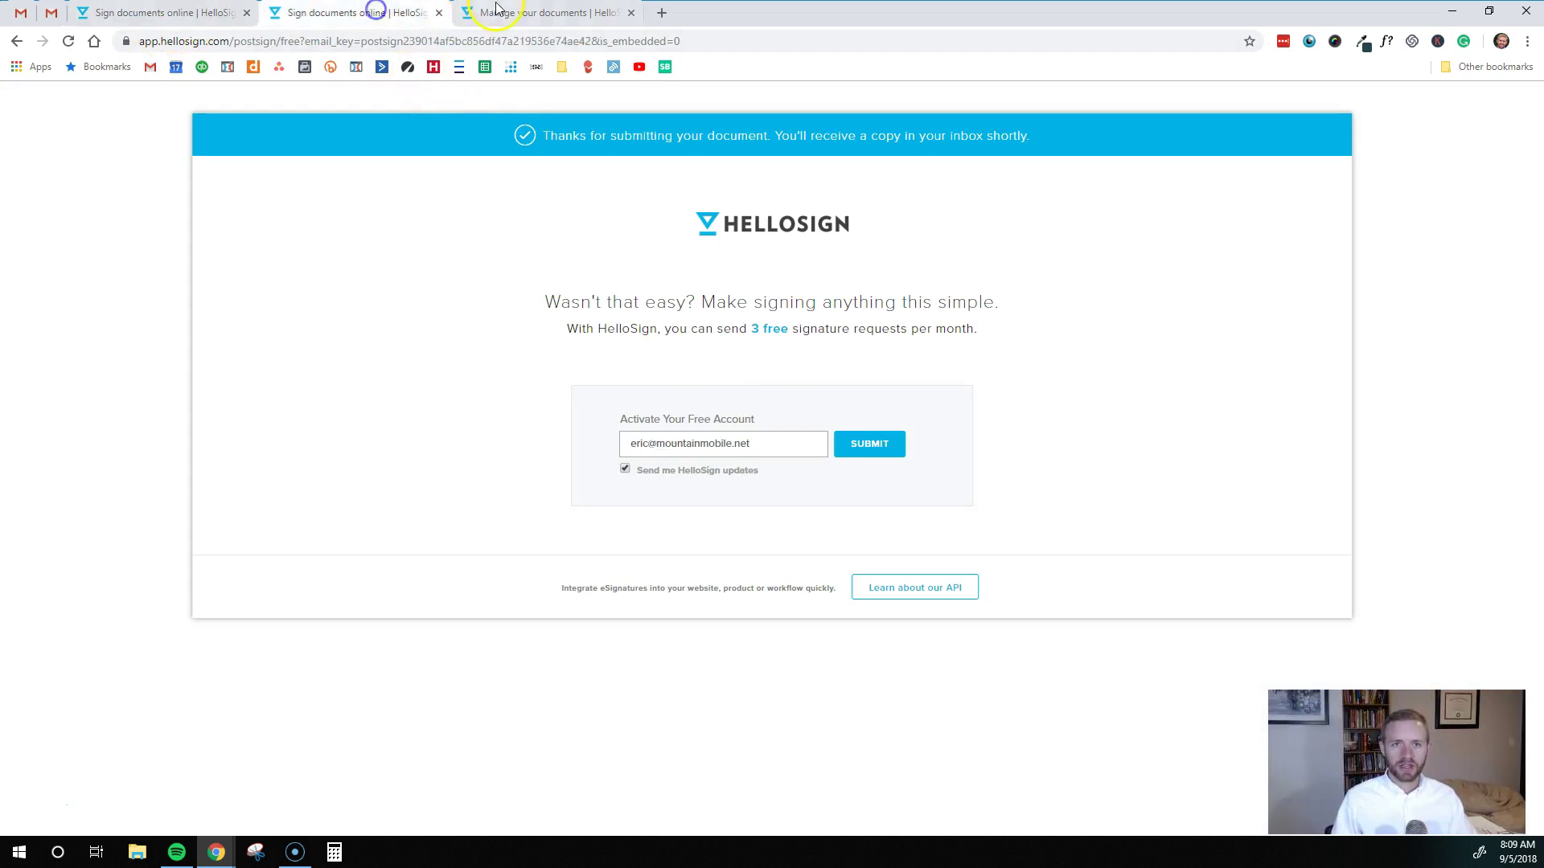
{"action": "left_click", "coordinate": [539, 12]}
{"action": "left_click", "coordinate": [66, 41]}
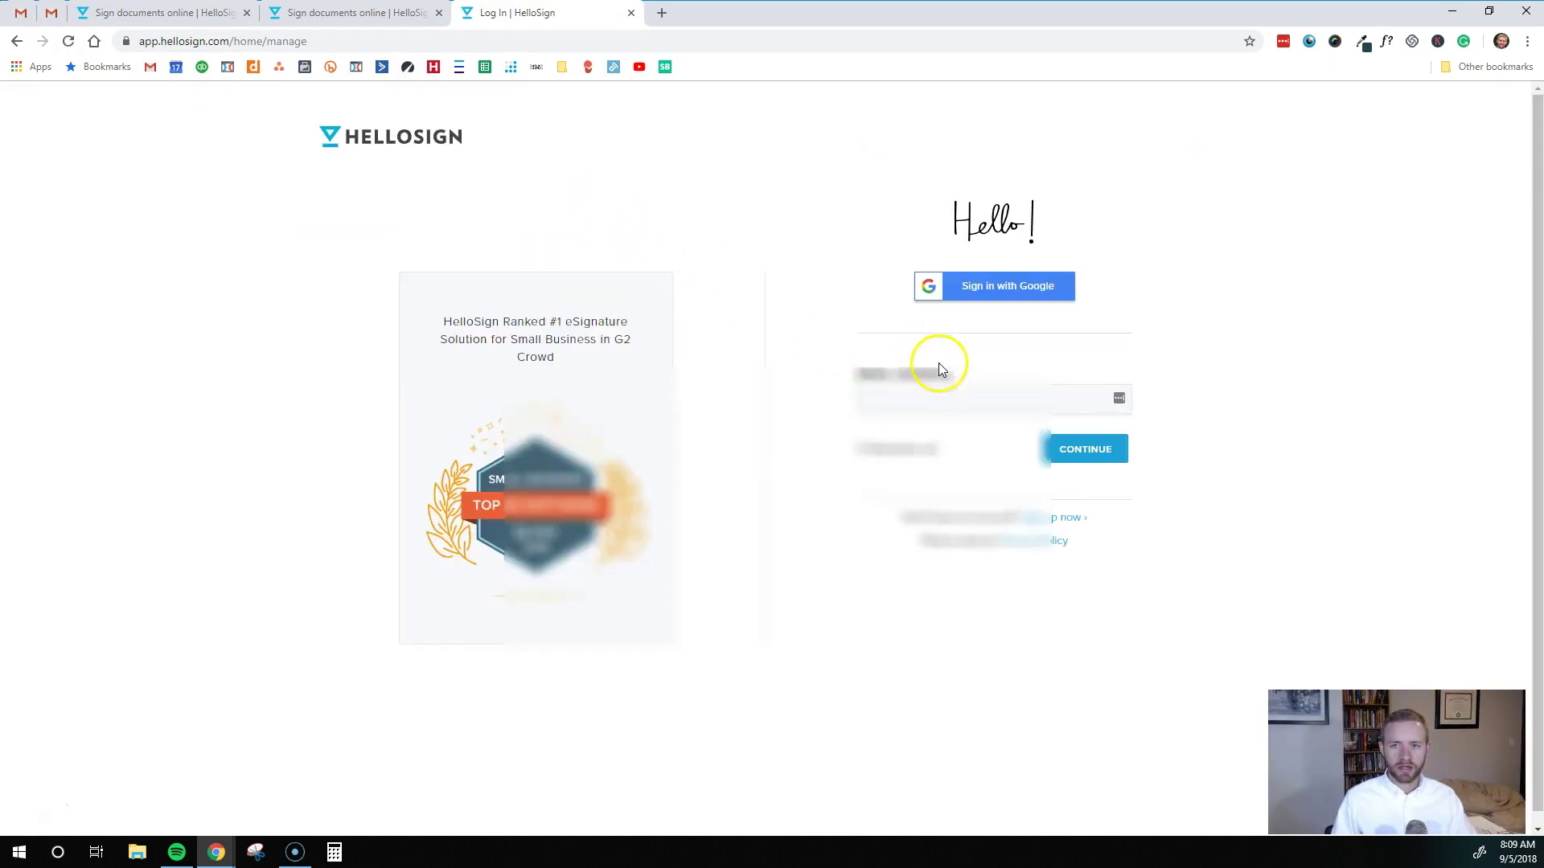
Sign in with Google and confirm the website contract shows Completed on the documents dashboard
{"action": "left_click", "coordinate": [1004, 289]}
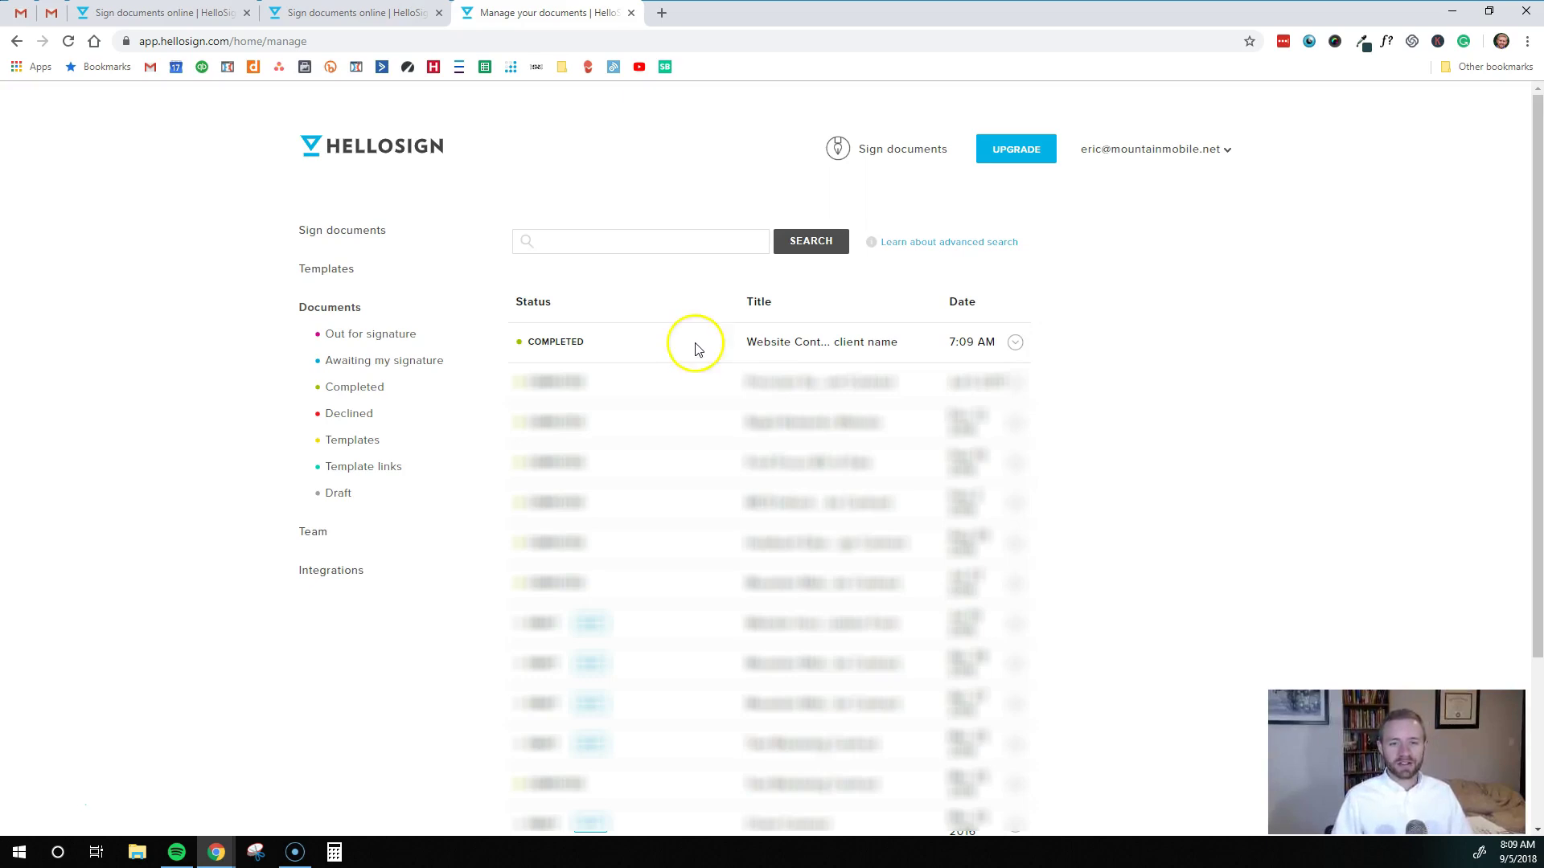
{"action": "scroll", "coordinate": [693, 348], "scroll_direction": "down", "scroll_amount": 1}
{"action": "scroll", "coordinate": [696, 370], "scroll_direction": "up", "scroll_amount": 1}
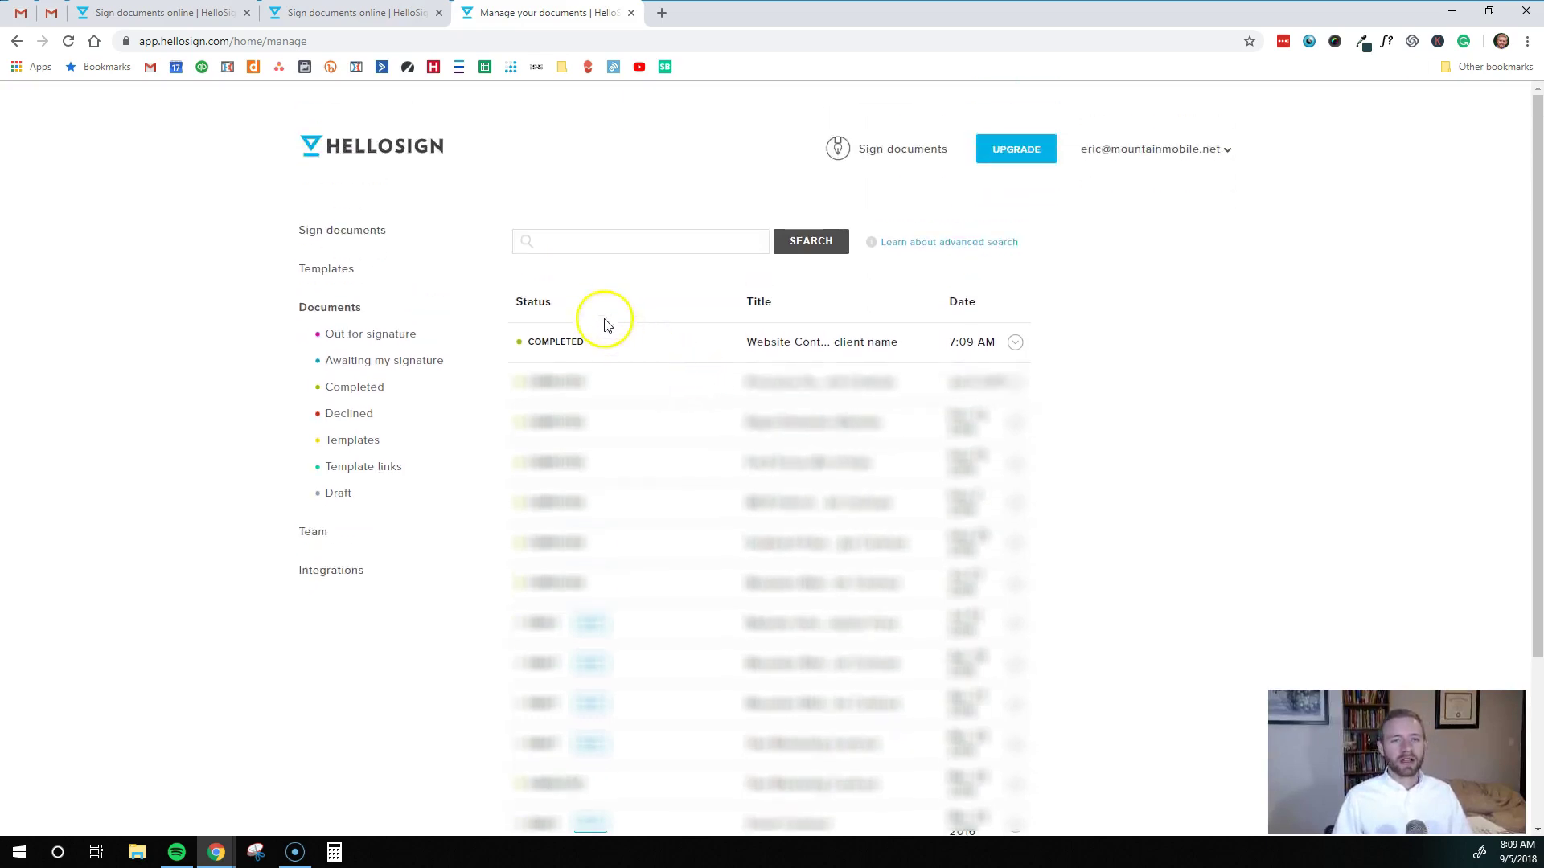